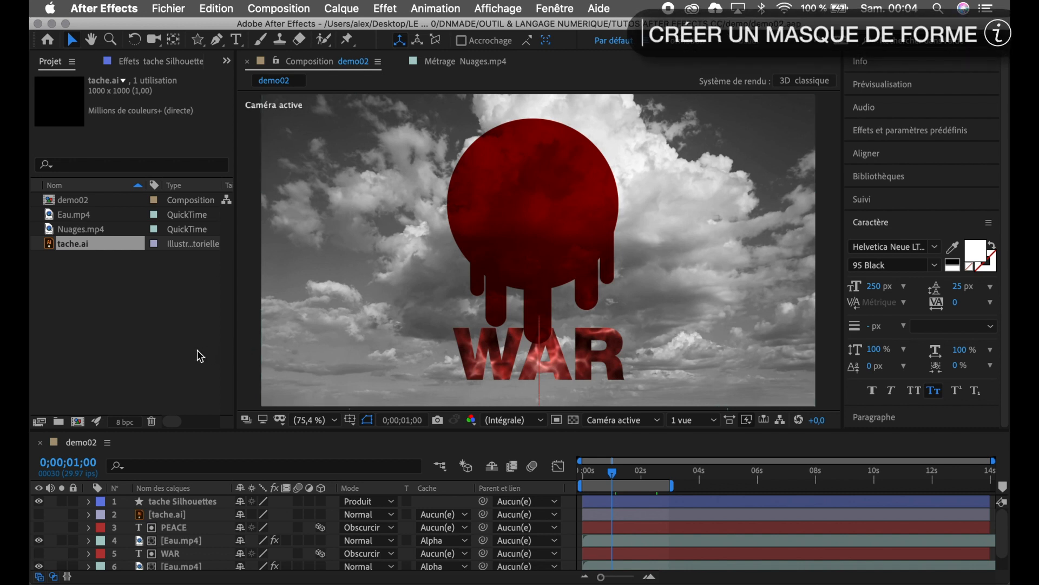
# - Create a white solid layer of 4000 × 3000 px directly above the tache Silhouettes layer
pyautogui.click(194, 501)
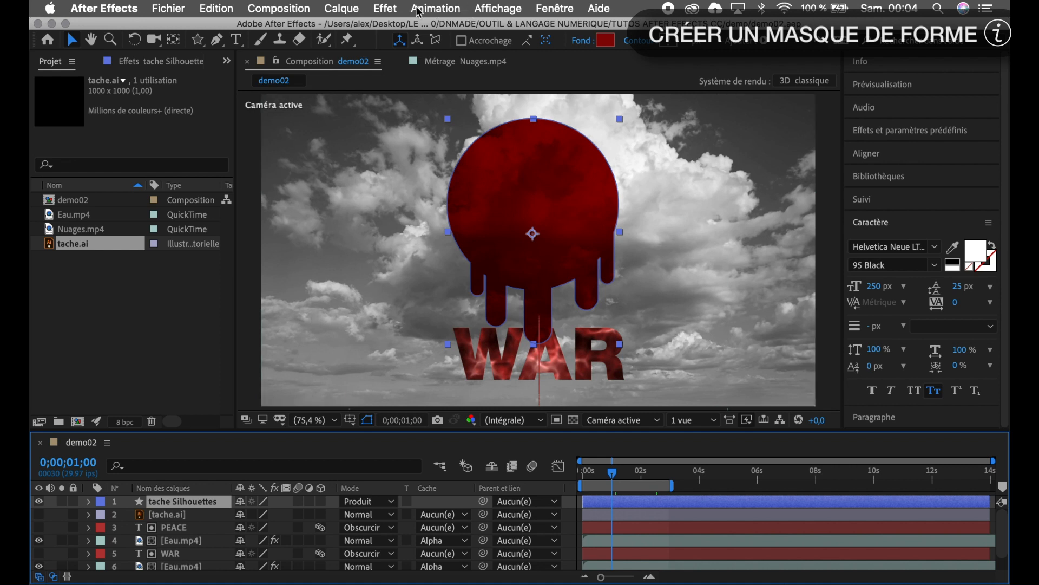
pyautogui.click(350, 9)
pyautogui.moveTo(354, 34)
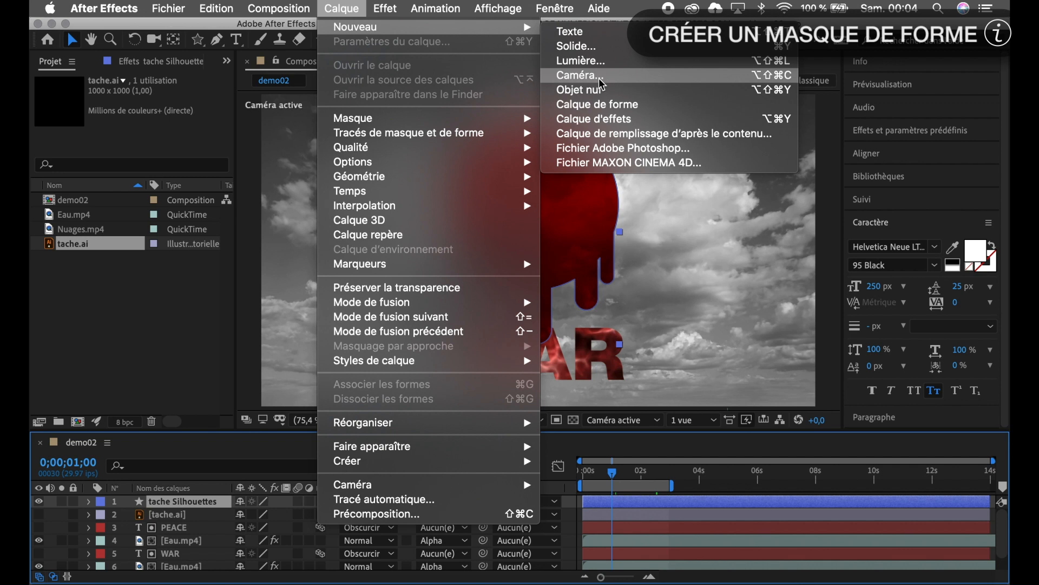
pyautogui.click(586, 47)
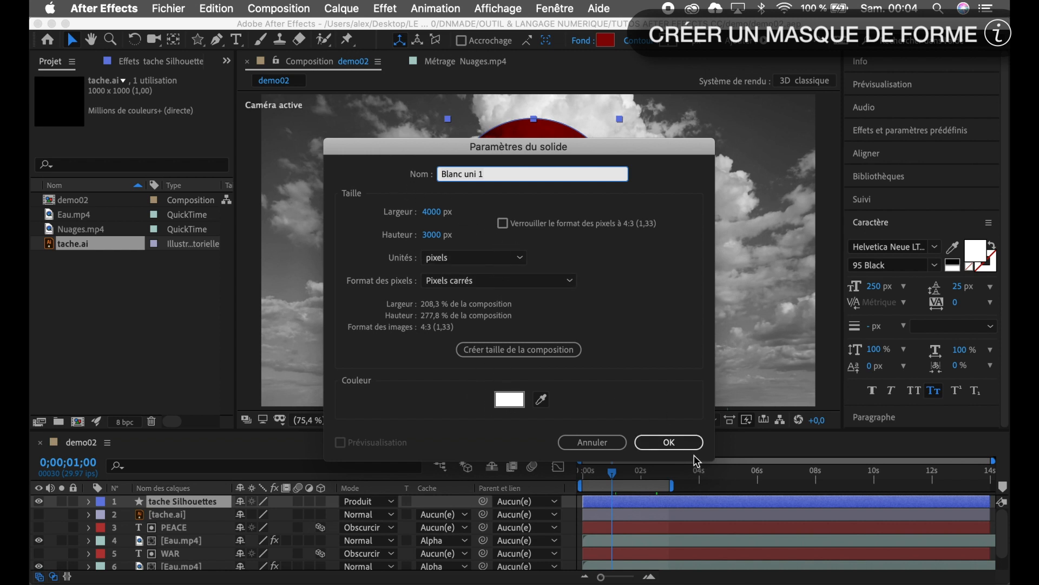
pyautogui.click(670, 442)
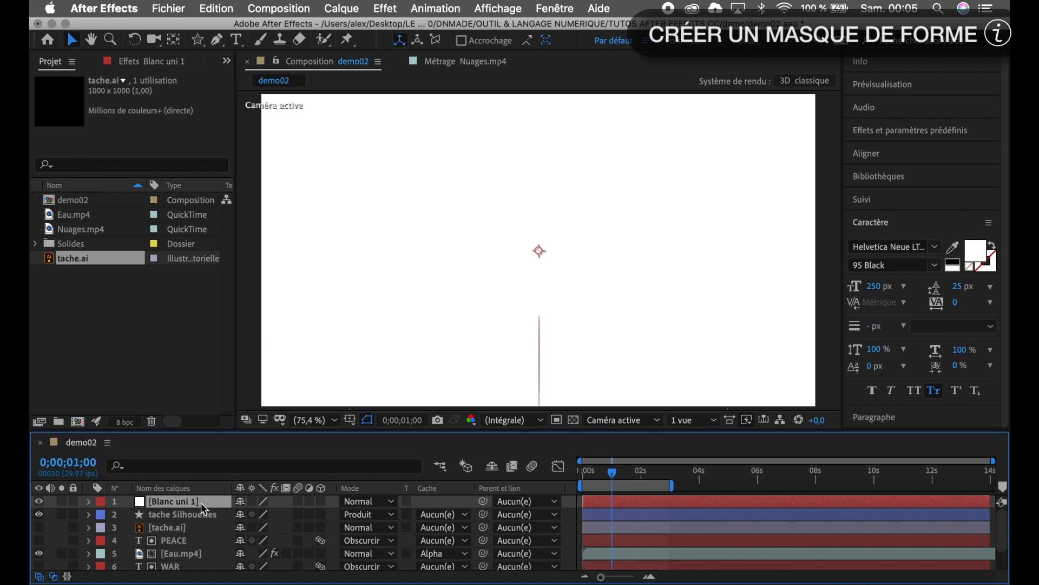
# - Draw a star-shaped mask on the white solid with the Star tool and delete it
pyautogui.click(198, 40)
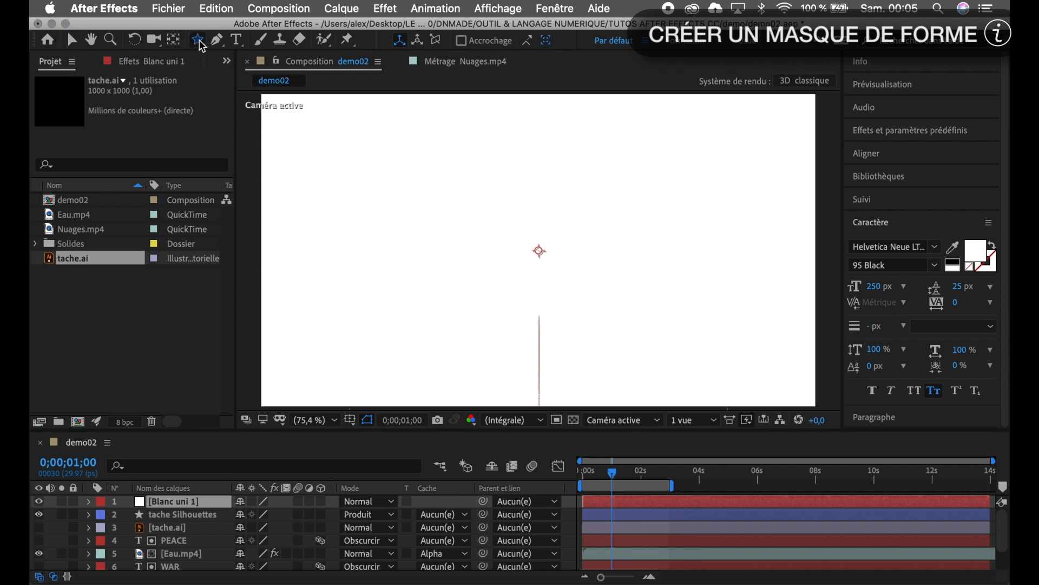
pyautogui.moveTo(458, 220); pyautogui.dragTo(531, 294)
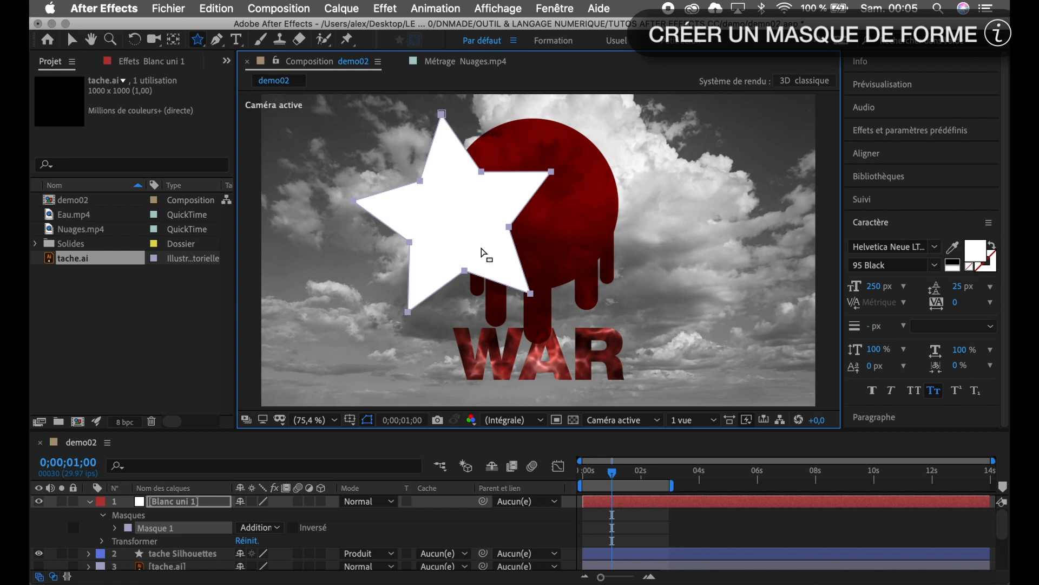
pyautogui.press('Delete')
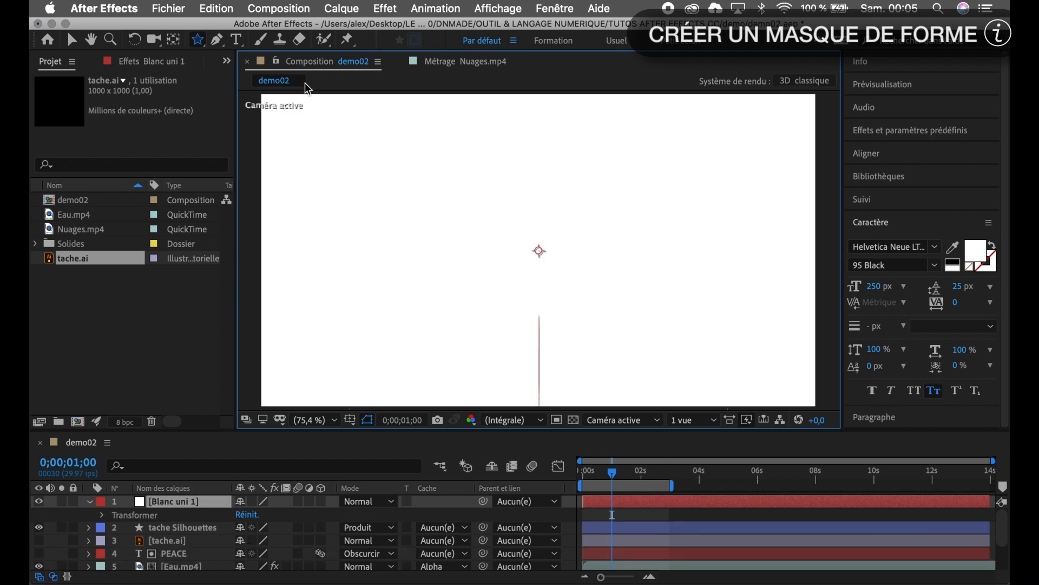
# - Draw a closed, four-point curved mask across the middle of the white solid with the Pen tool
pyautogui.click(216, 39)
pyautogui.moveTo(352, 205); pyautogui.dragTo(401, 171)
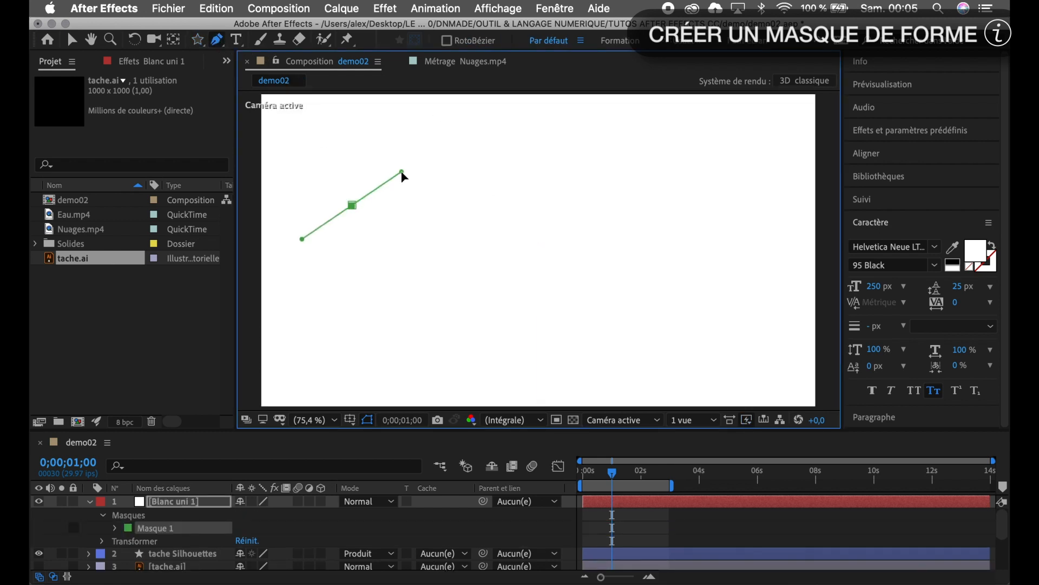
pyautogui.click(511, 234)
pyautogui.moveTo(512, 236); pyautogui.dragTo(560, 233)
pyautogui.moveTo(636, 266); pyautogui.dragTo(633, 321)
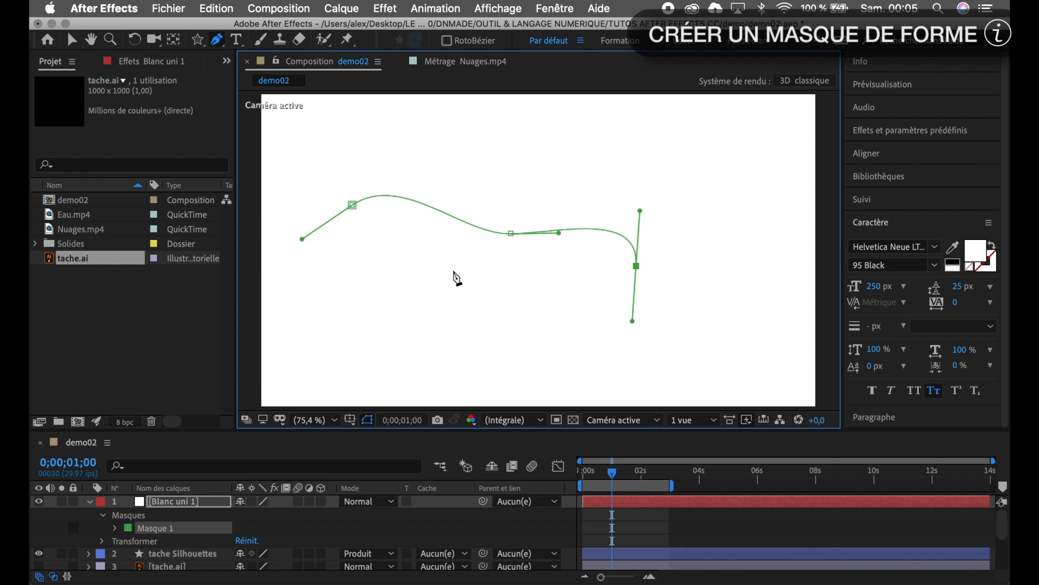
pyautogui.moveTo(454, 269); pyautogui.dragTo(408, 298)
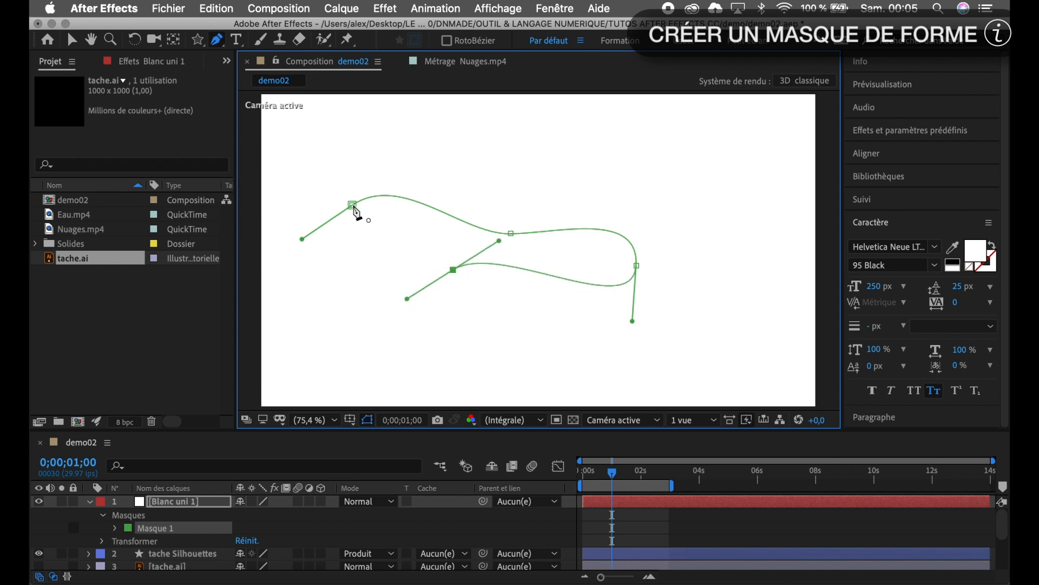
pyautogui.click(353, 206)
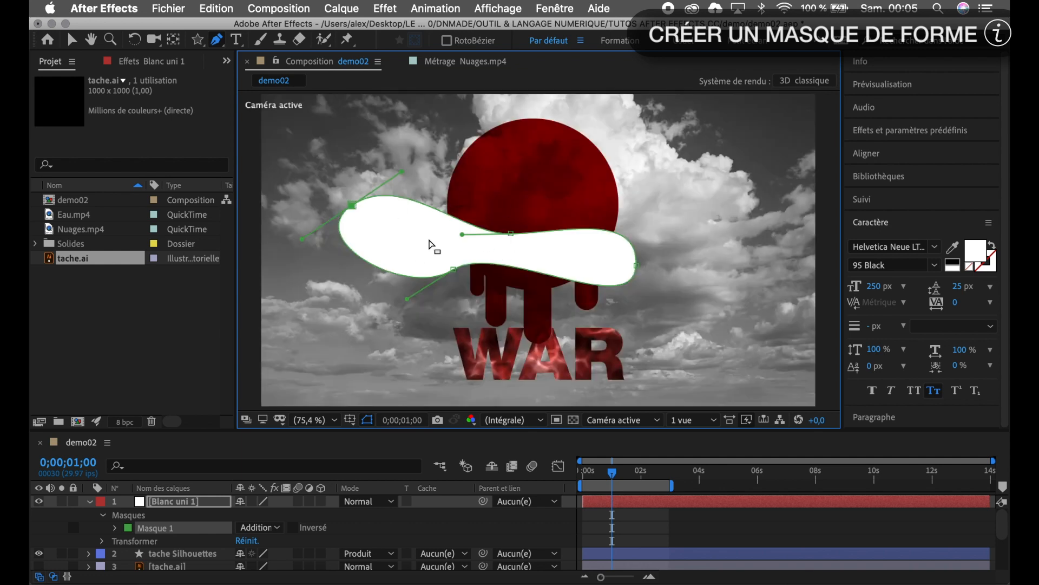
# - Undo every point of the curved pen mask on the white solid
pyautogui.press('super+z')
pyautogui.press('super+z')
pyautogui.press('super+z')
pyautogui.press('super+z')
pyautogui.press('super+z')
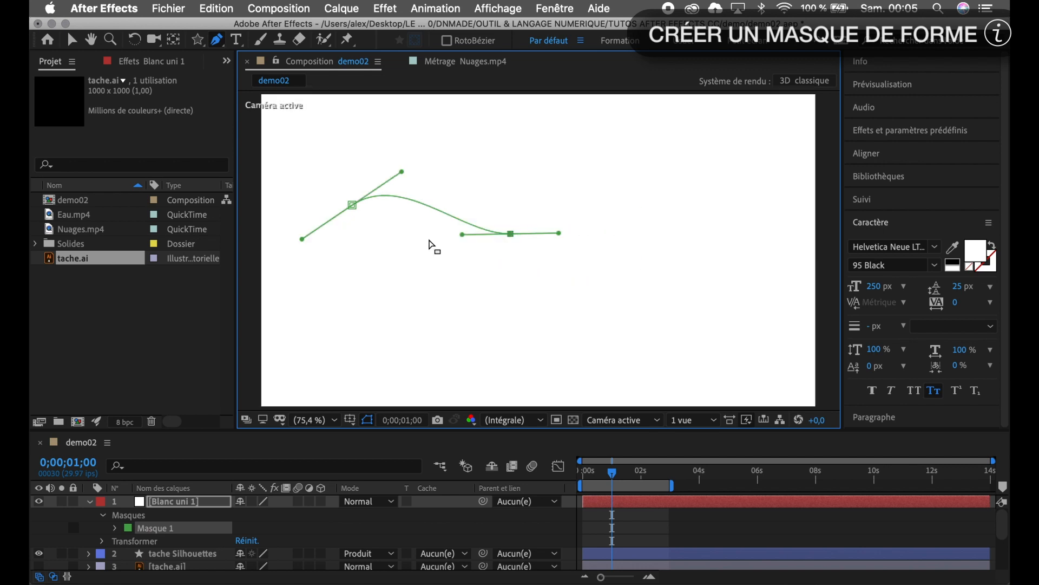
# - Switch to Illustrator and examine how the eagle in aigle.ai is divided into a body and a separate wing
pyautogui.moveTo(553, 584)
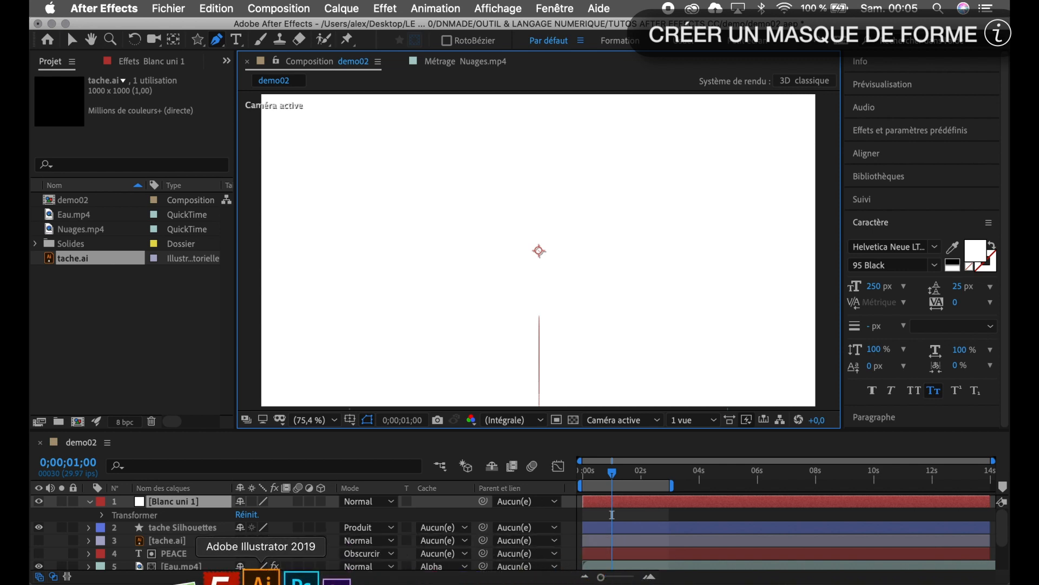
pyautogui.click(262, 579)
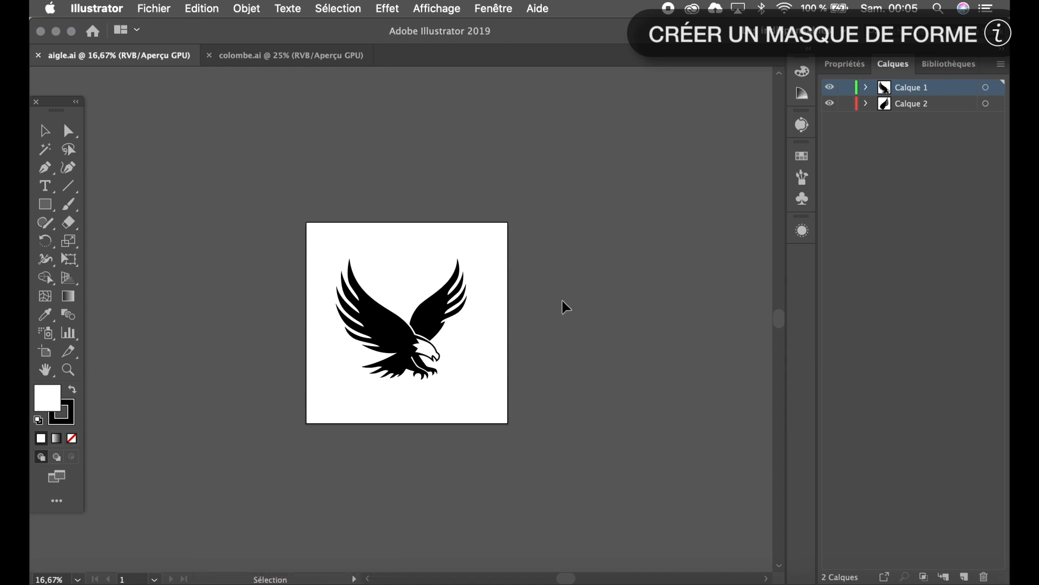
pyautogui.click(428, 324)
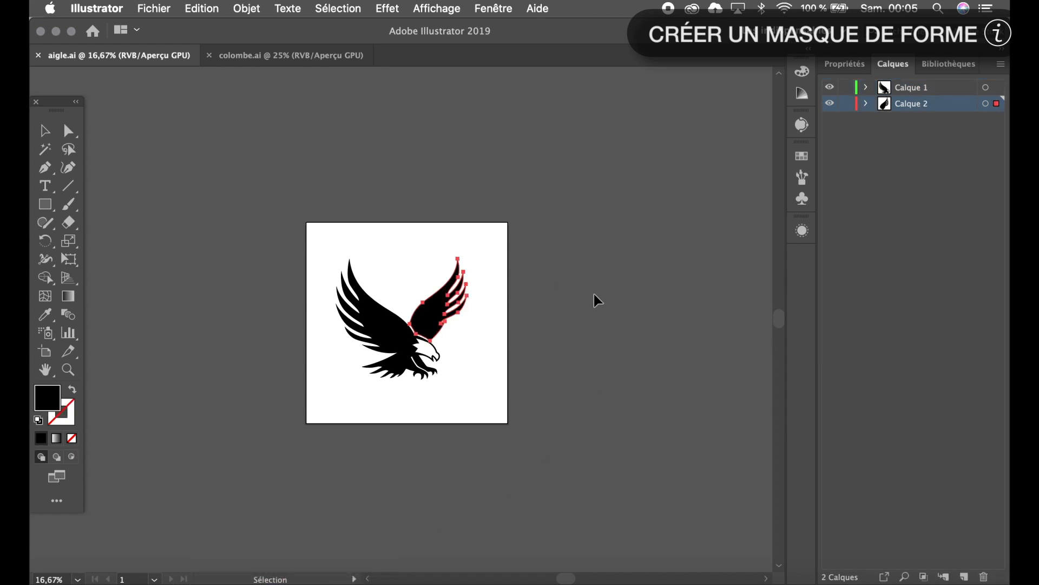
pyautogui.press('super+equal')
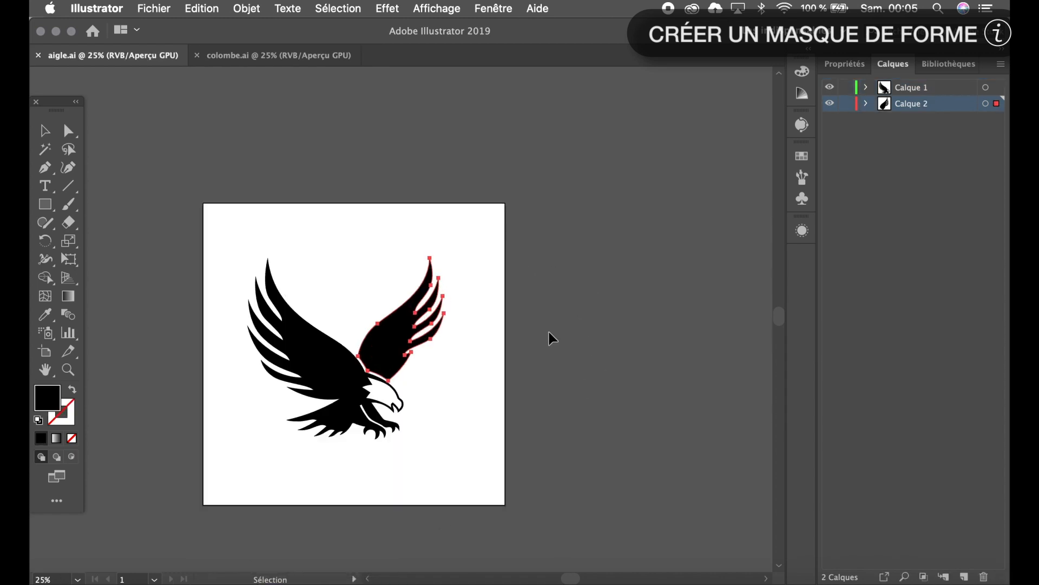
pyautogui.click(551, 339)
pyautogui.moveTo(482, 388); pyautogui.dragTo(591, 332)
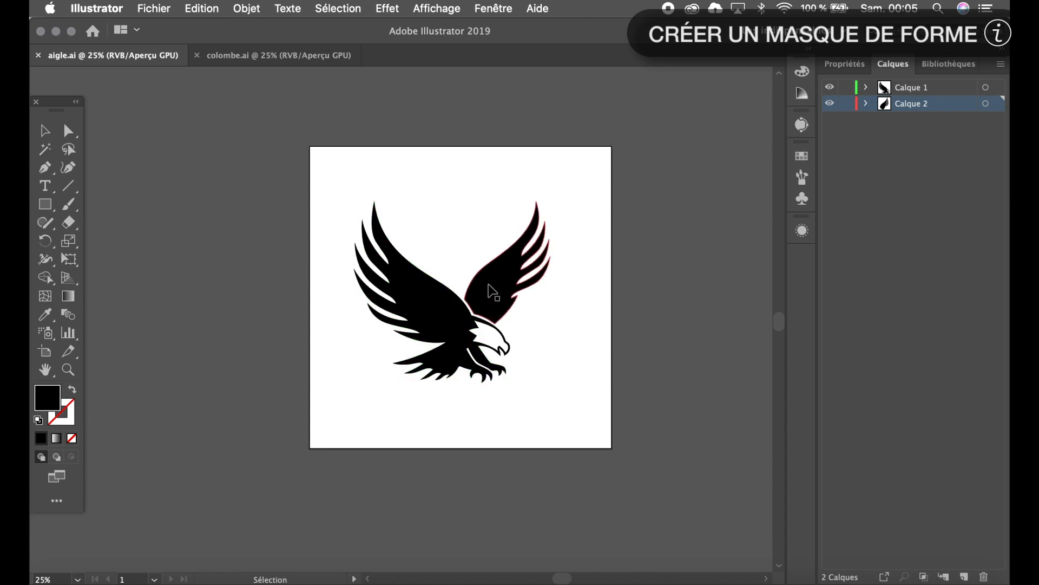
pyautogui.click(439, 315)
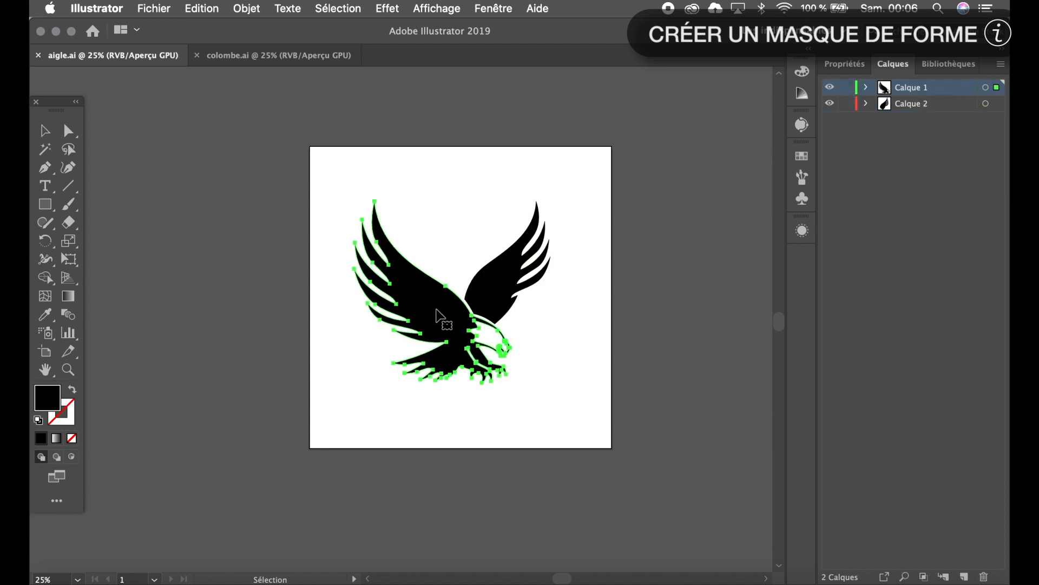
pyautogui.keyDown('shift'); pyautogui.click(493, 286); pyautogui.keyUp('shift')
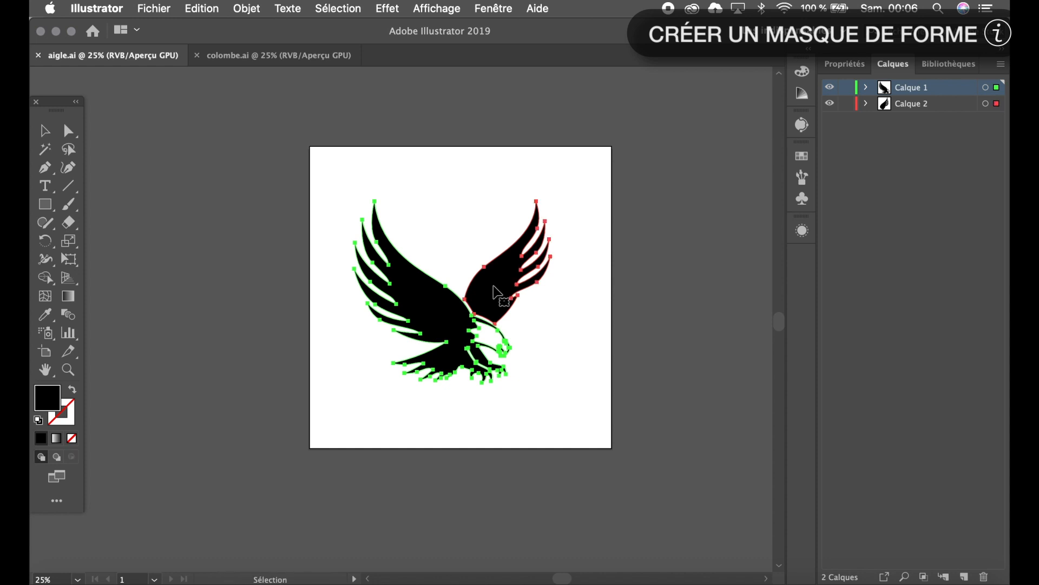
# - Examine the dove in colombe.ai by selecting its body and its separate rear wing in turn
pyautogui.click(237, 57)
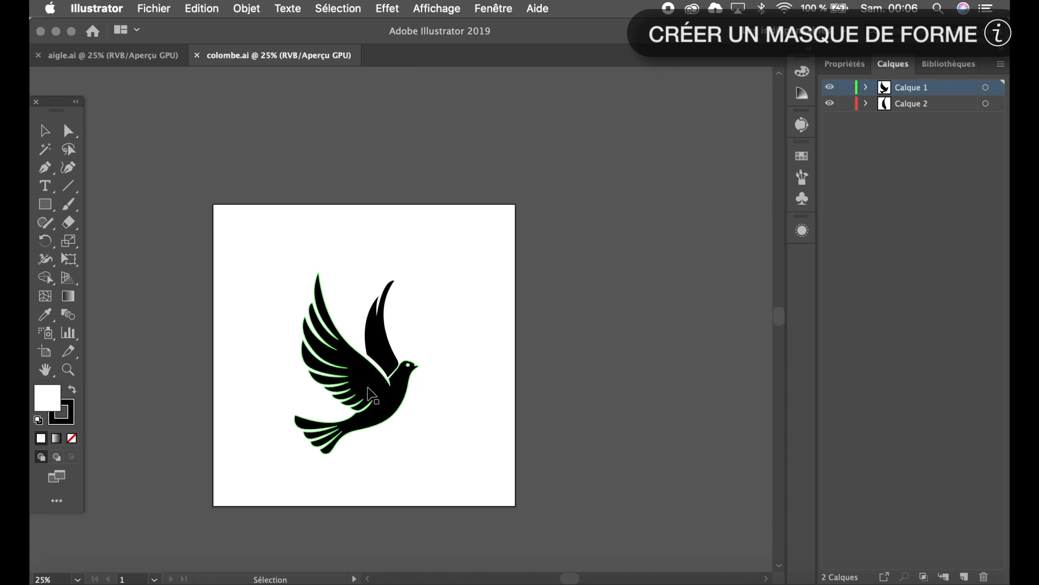
pyautogui.click(371, 394)
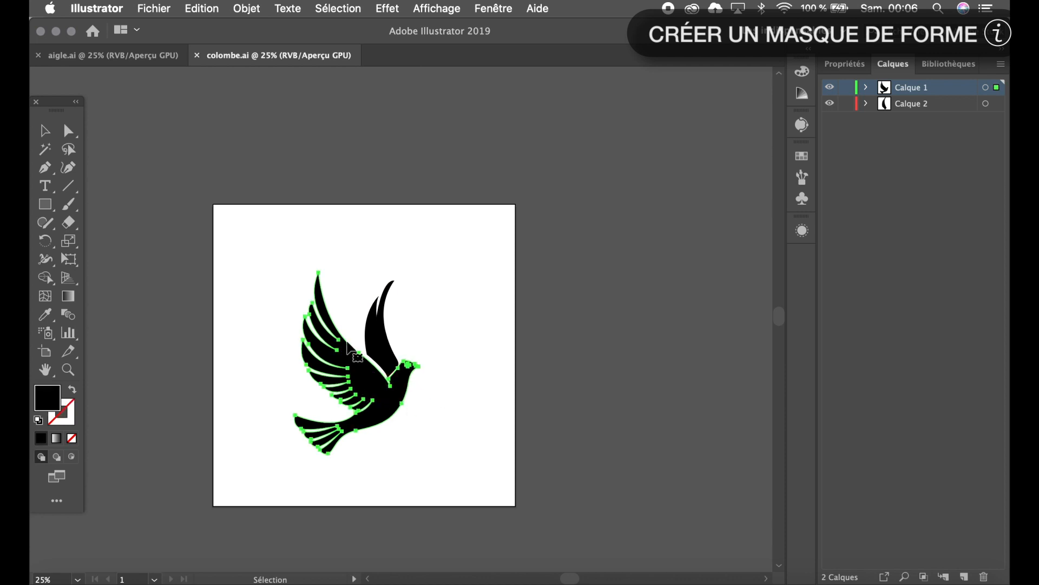
pyautogui.click(384, 331)
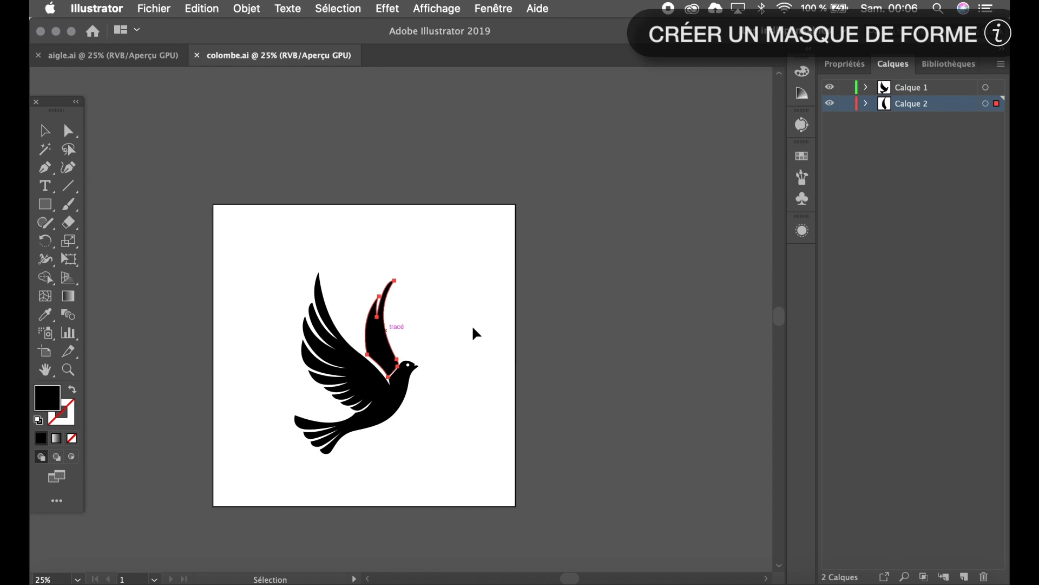
# - Return to aigle.ai, select the complete eagle artwork on both layers and copy it
pyautogui.click(128, 60)
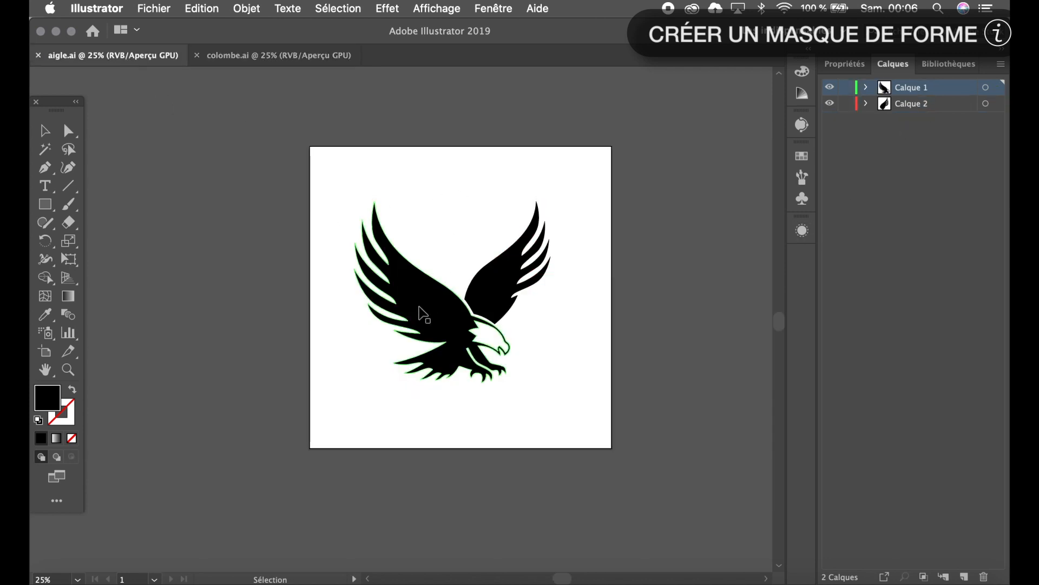
pyautogui.click(444, 324)
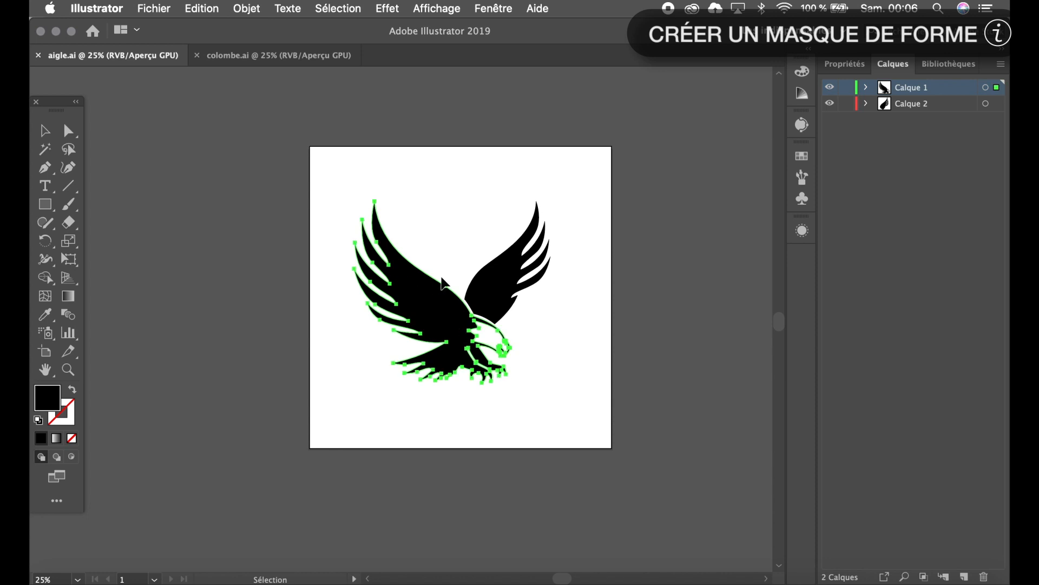
pyautogui.click(502, 290)
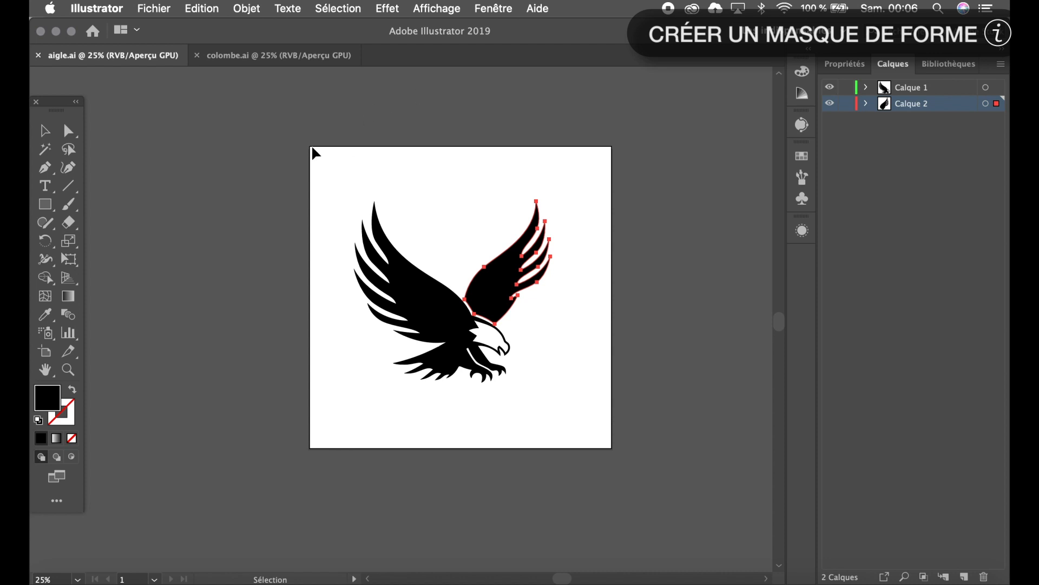
pyautogui.press('super+a')
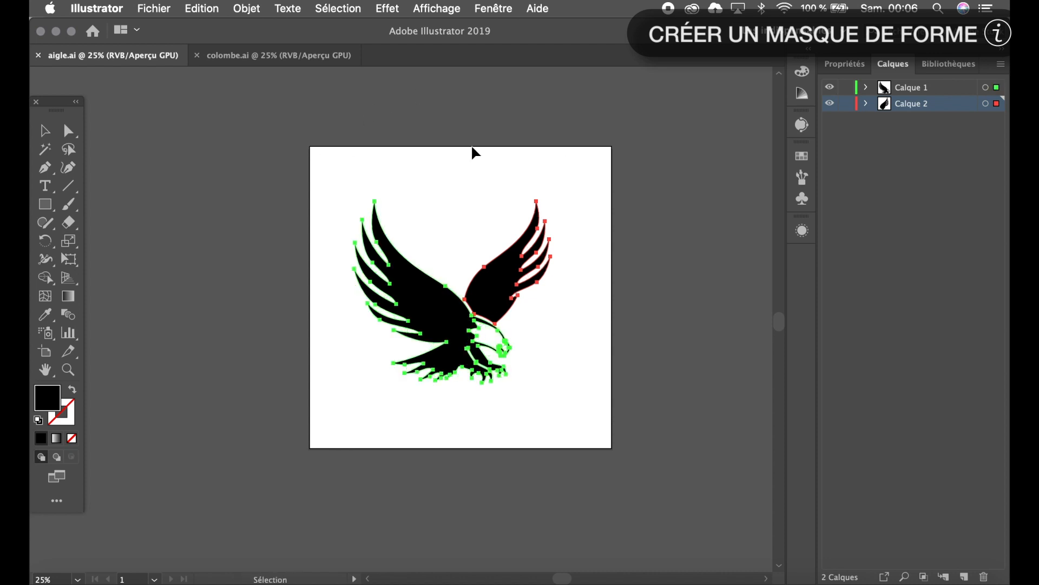
pyautogui.press('a')
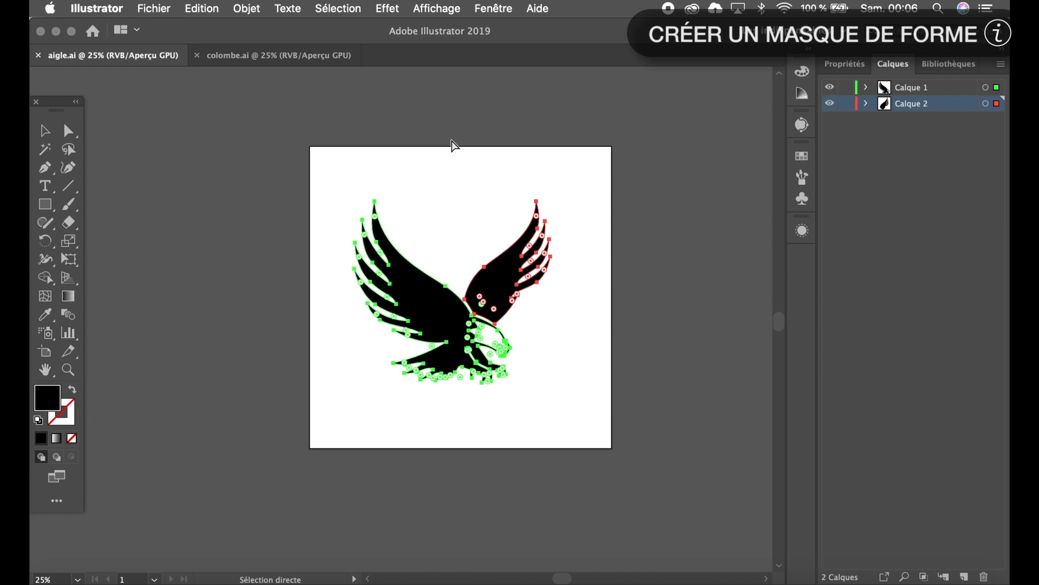
pyautogui.press('v')
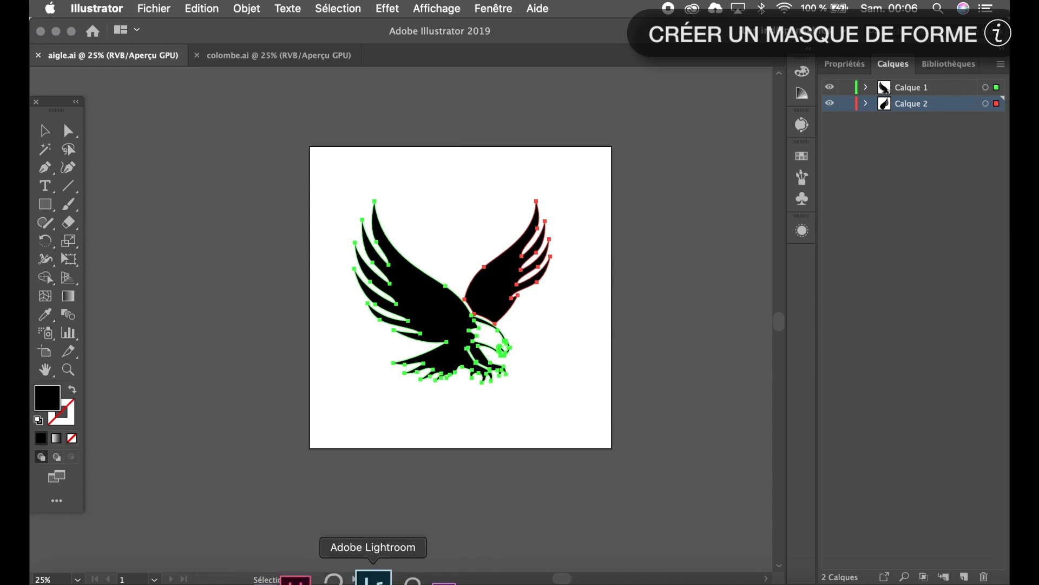
# - Switch back to After Effects and paste the copied eagle paths as masks onto the Blanc uni 1 solid
pyautogui.click(305, 578)
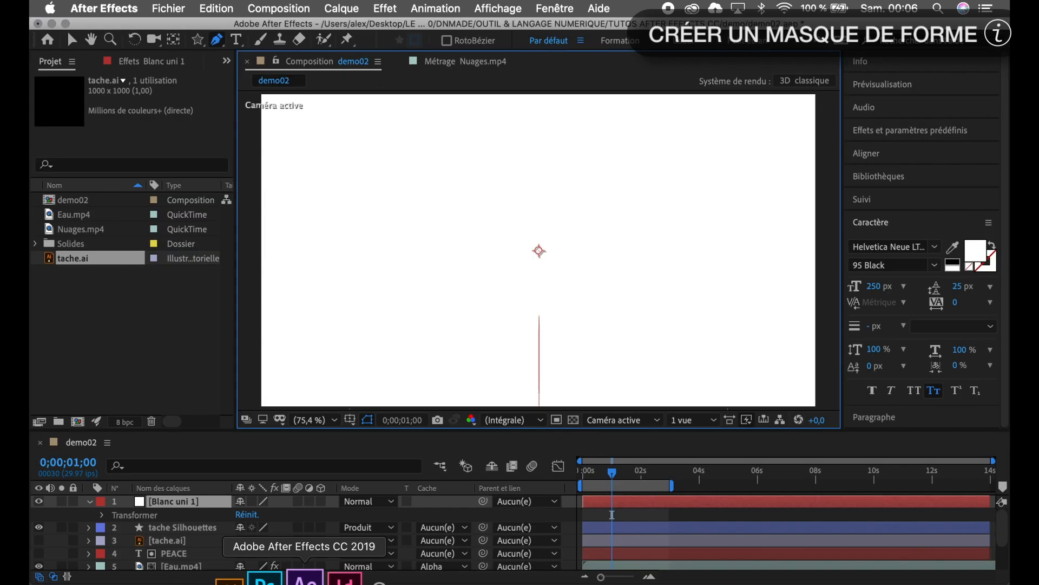
pyautogui.click(205, 499)
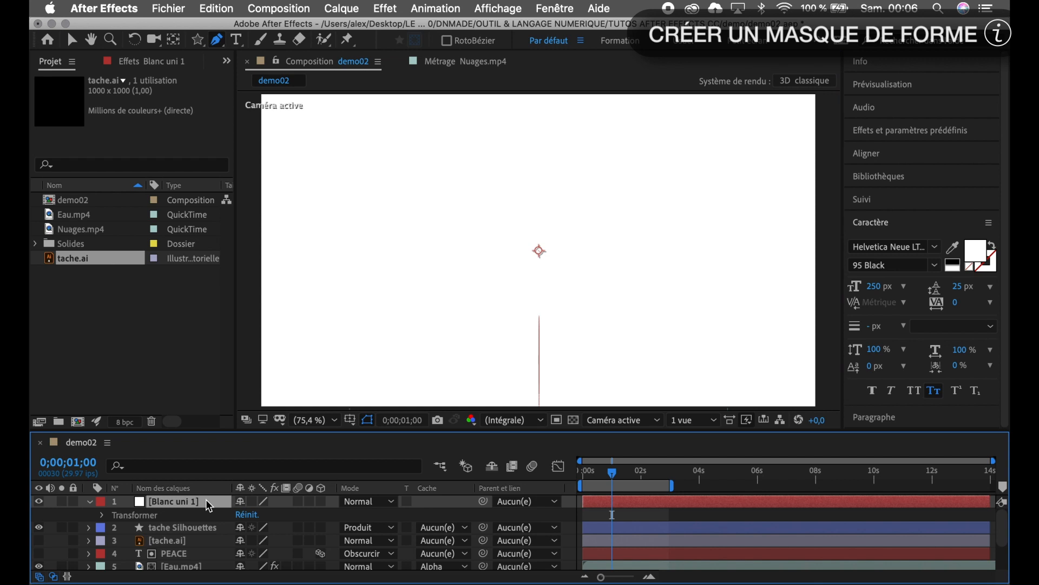
pyautogui.press('super+v')
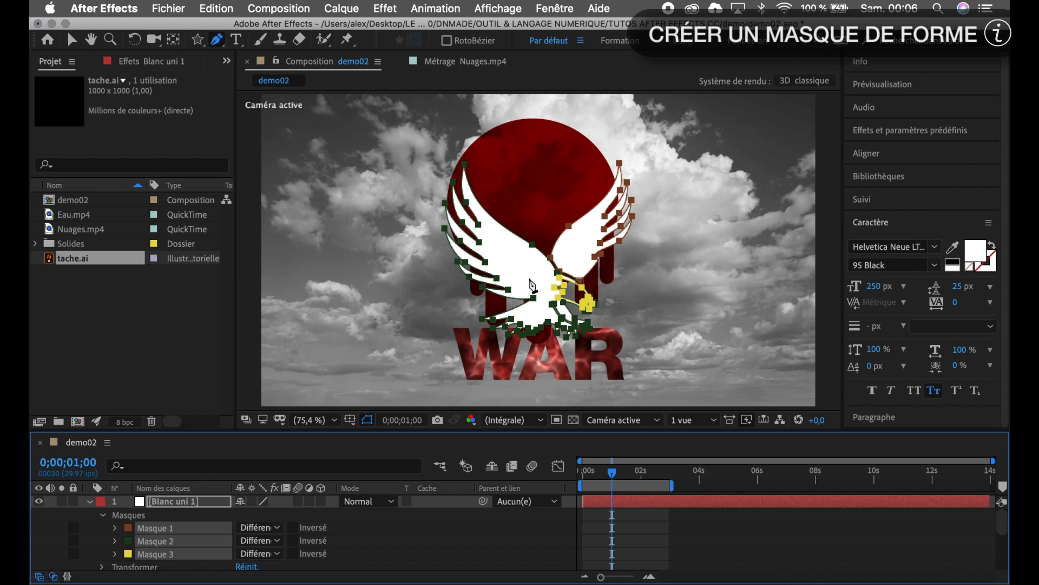
# - Enable mask path keyframing at 0;00;01;00 for the selected eagle masks on Blanc uni 1
pyautogui.click(72, 40)
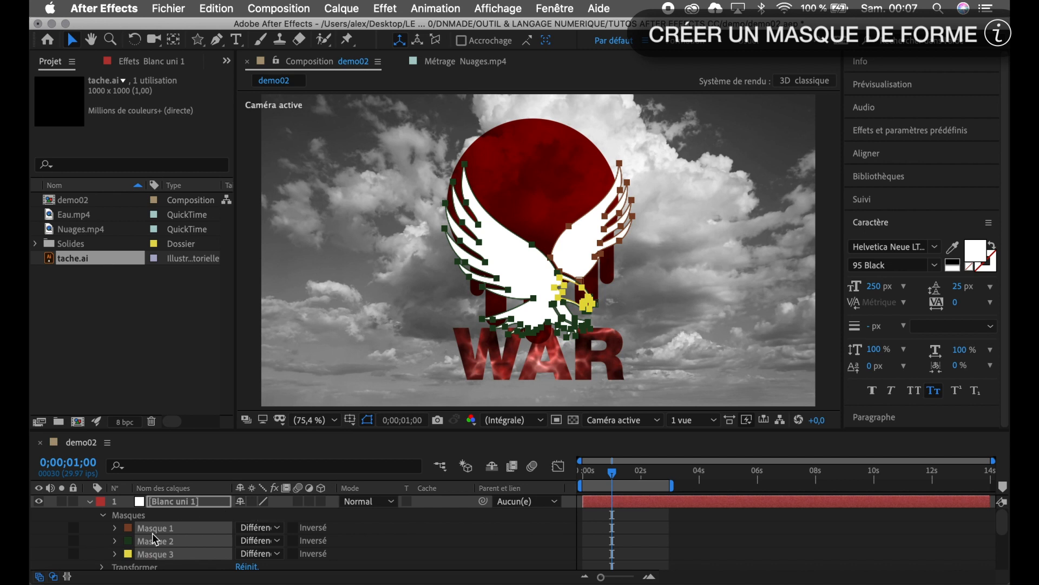
pyautogui.click(115, 528)
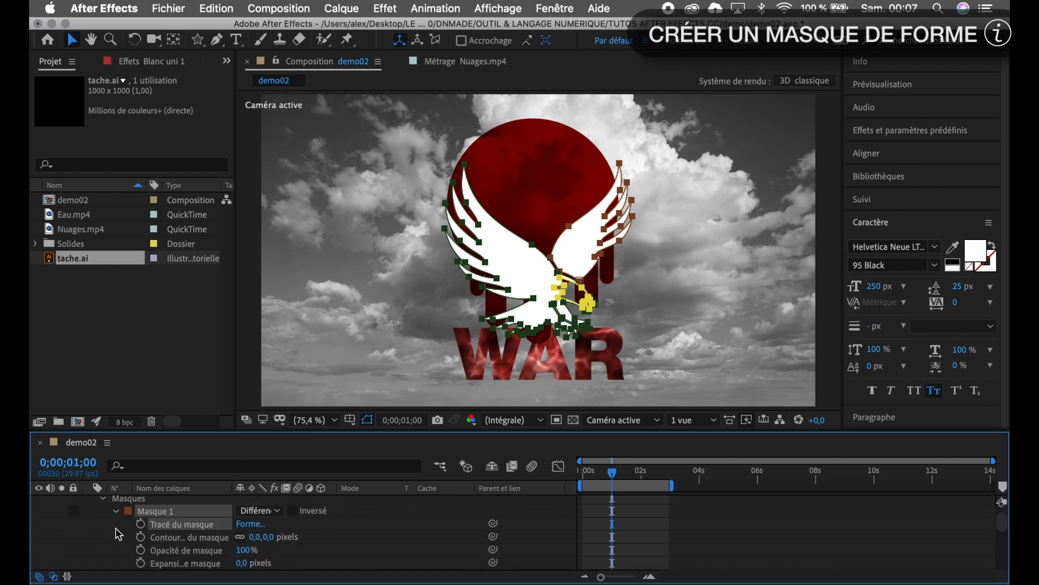
pyautogui.scroll(-2, 252, 543)
pyautogui.scroll(1, 253, 543)
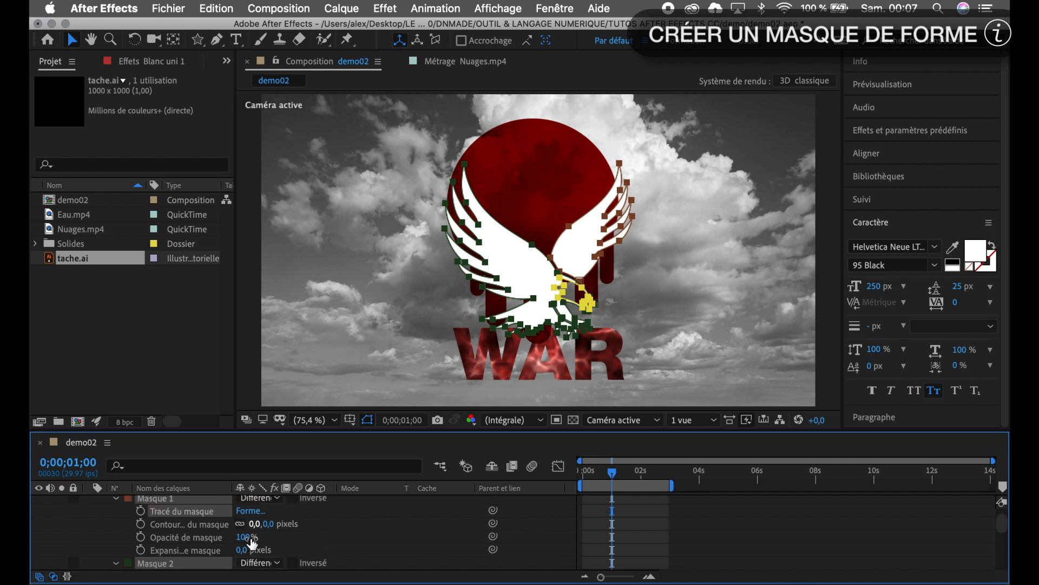
pyautogui.click(142, 511)
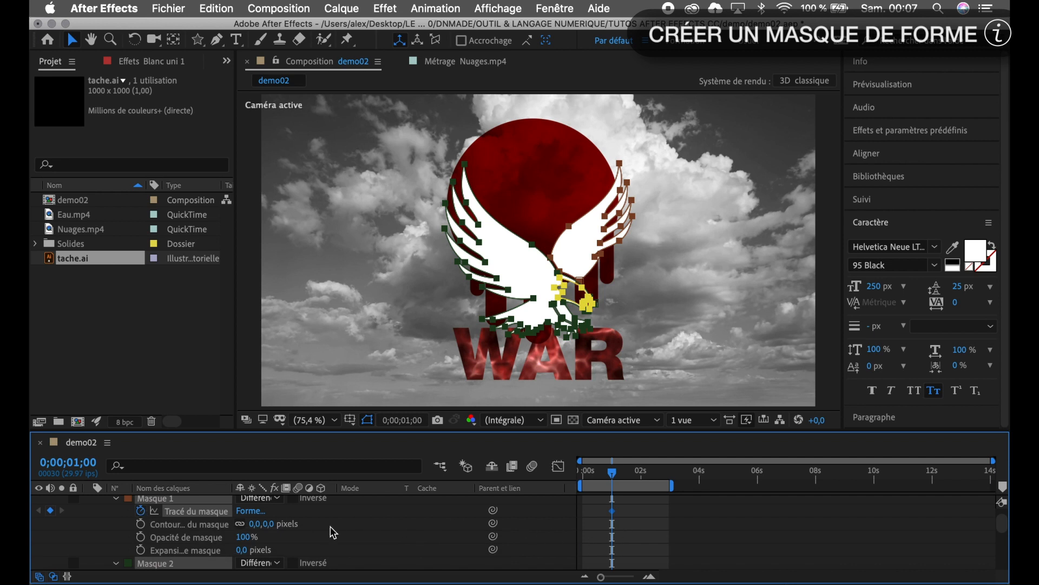
# - Reveal only the keyframed mask paths of Blanc uni 1 and enlarge the timeline area to show all three masks
pyautogui.press('u')
pyautogui.scroll(2, 194, 503)
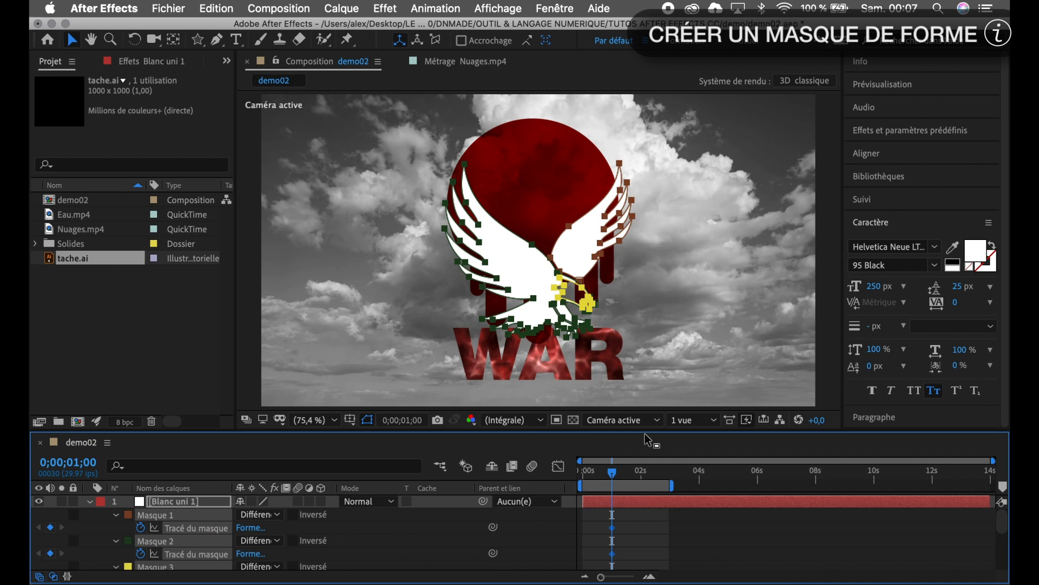
pyautogui.moveTo(645, 432); pyautogui.dragTo(647, 362)
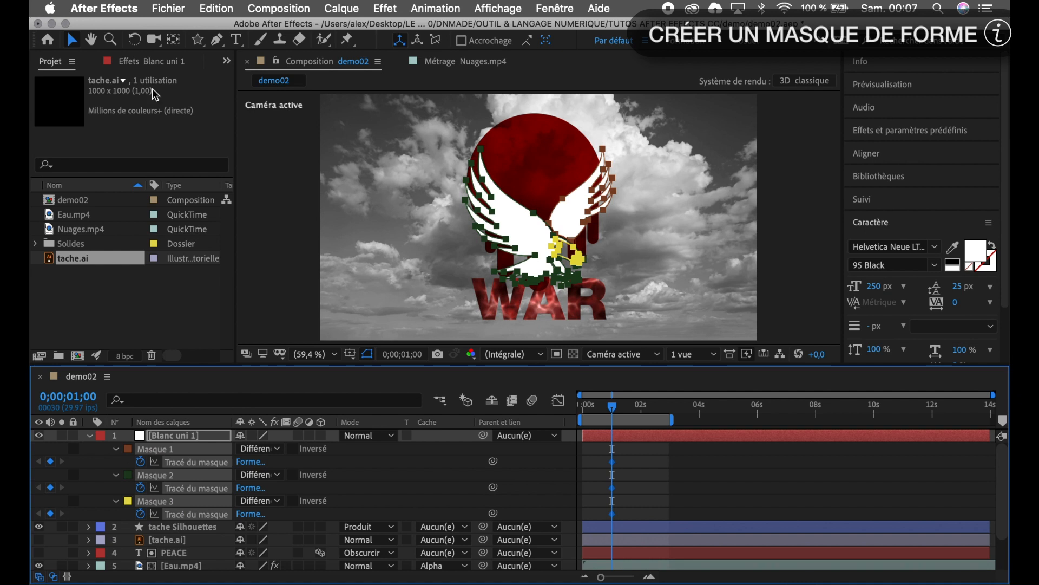
# - Scale the Blanc uni 1 layer down and position the eagle inside the red circle above WAR
pyautogui.click(71, 39)
pyautogui.click(198, 436)
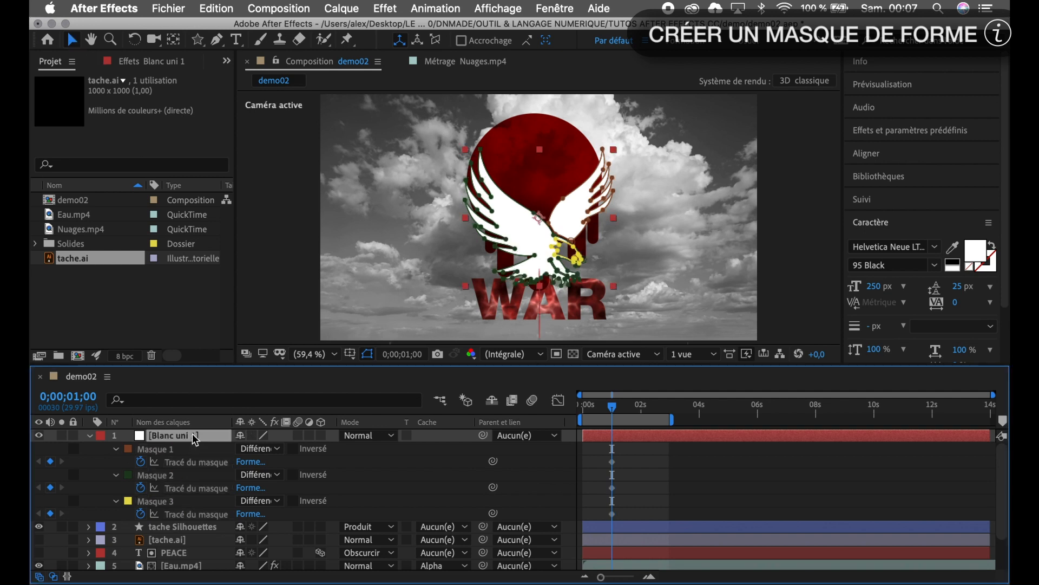
pyautogui.rightClick(469, 154)
pyautogui.click(469, 154)
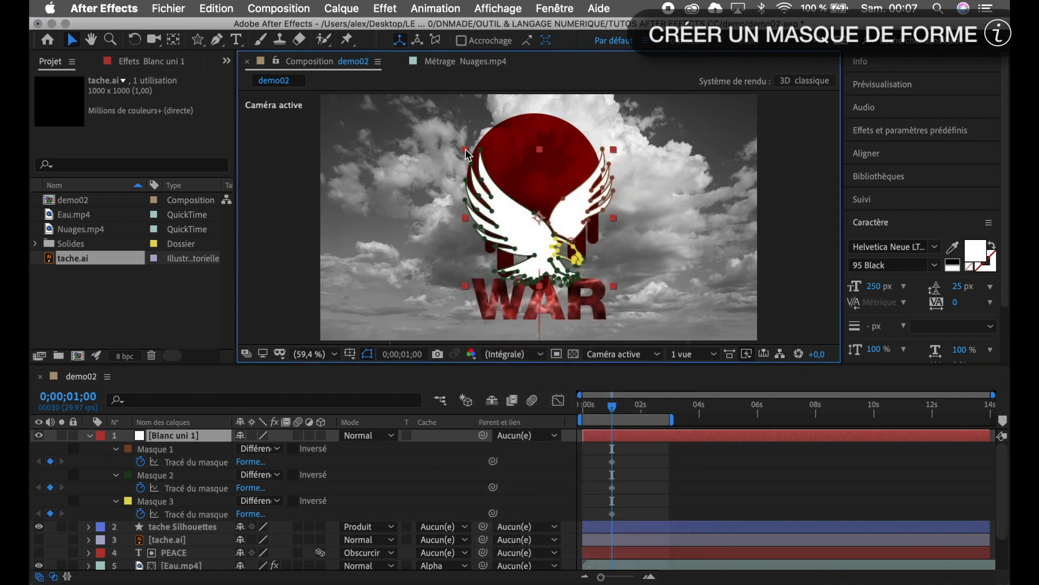
pyautogui.rightClick(469, 153)
pyautogui.click(468, 154)
pyautogui.rightClick(468, 154)
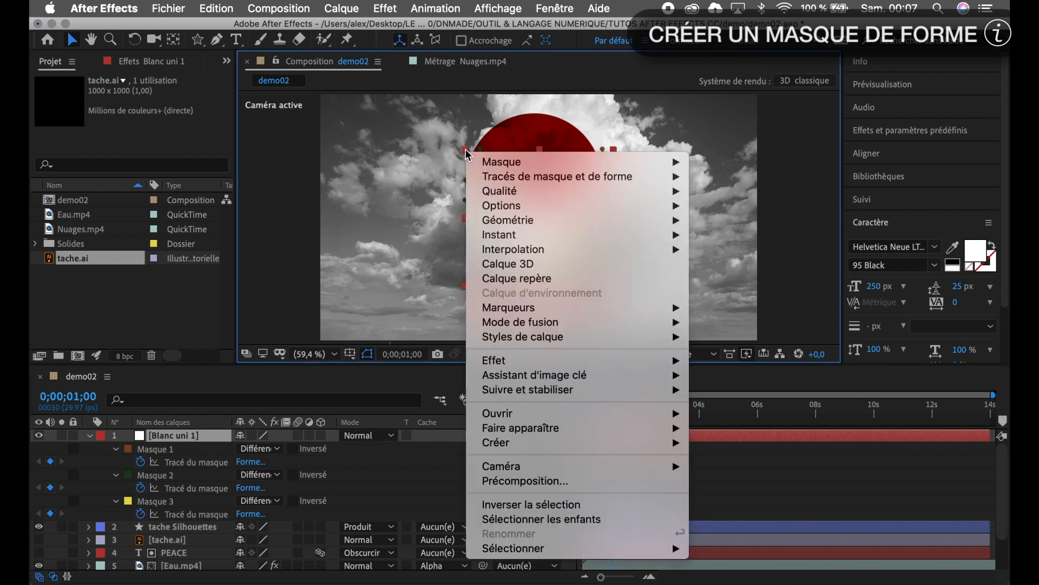
pyautogui.click(468, 153)
pyautogui.moveTo(468, 153); pyautogui.dragTo(493, 178)
pyautogui.moveTo(524, 222); pyautogui.dragTo(518, 186)
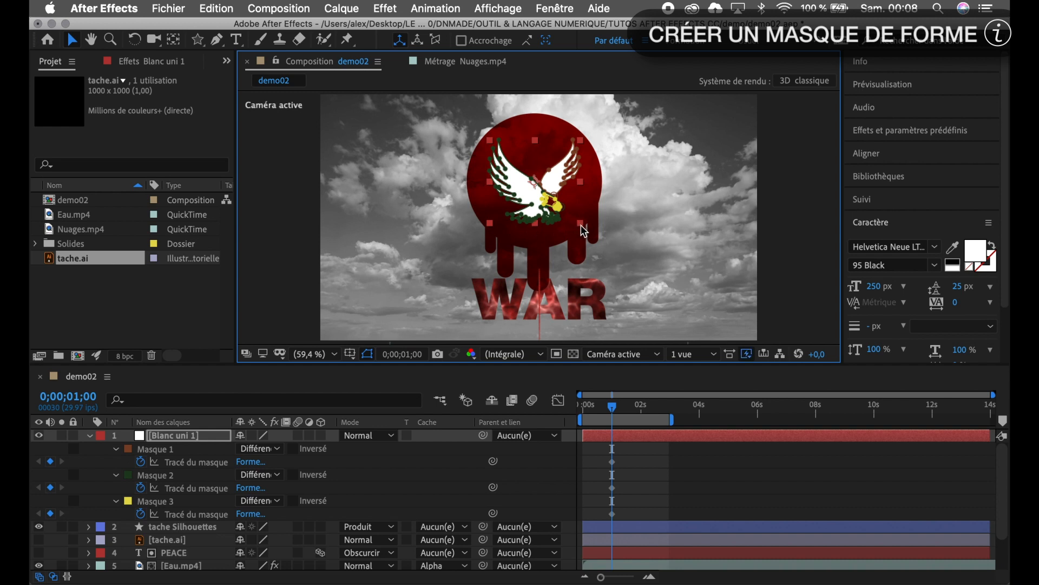
pyautogui.moveTo(582, 225); pyautogui.dragTo(586, 232)
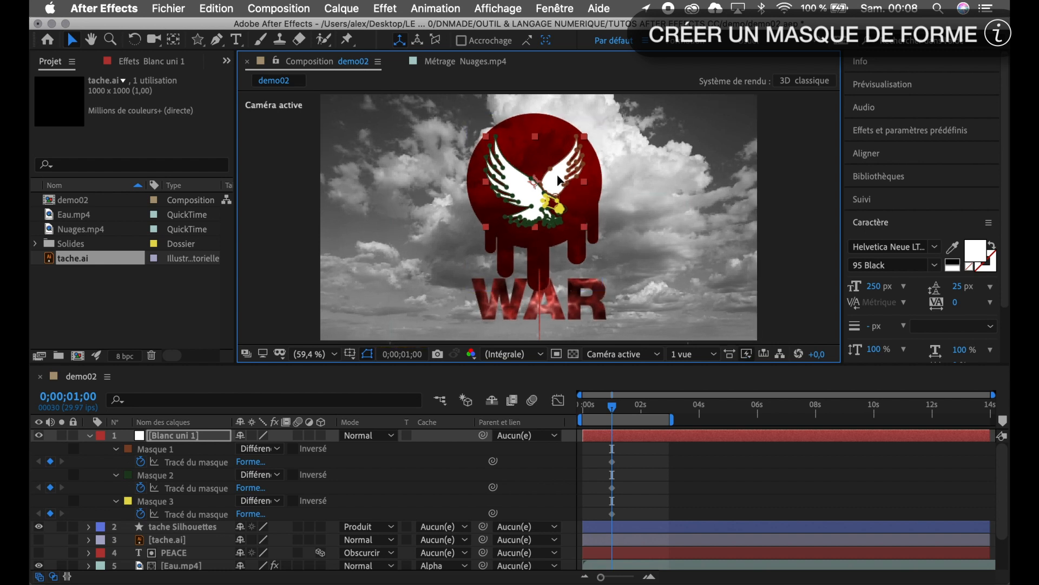
# - Nudge the whole eagle layer slightly downward to centre it in the red circle, then deselect it
pyautogui.moveTo(558, 175); pyautogui.dragTo(558, 178)
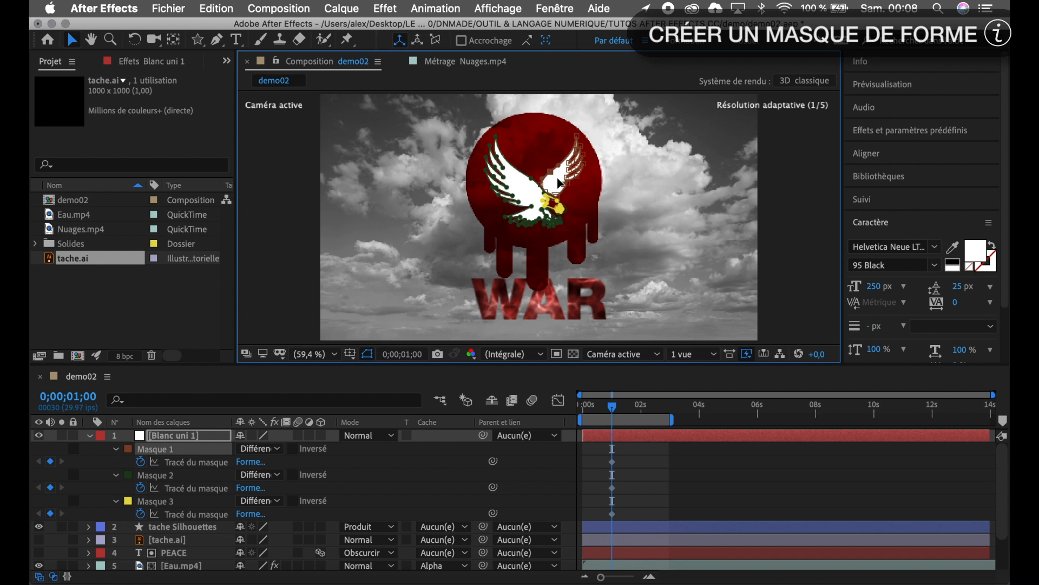
pyautogui.doubleClick(558, 180)
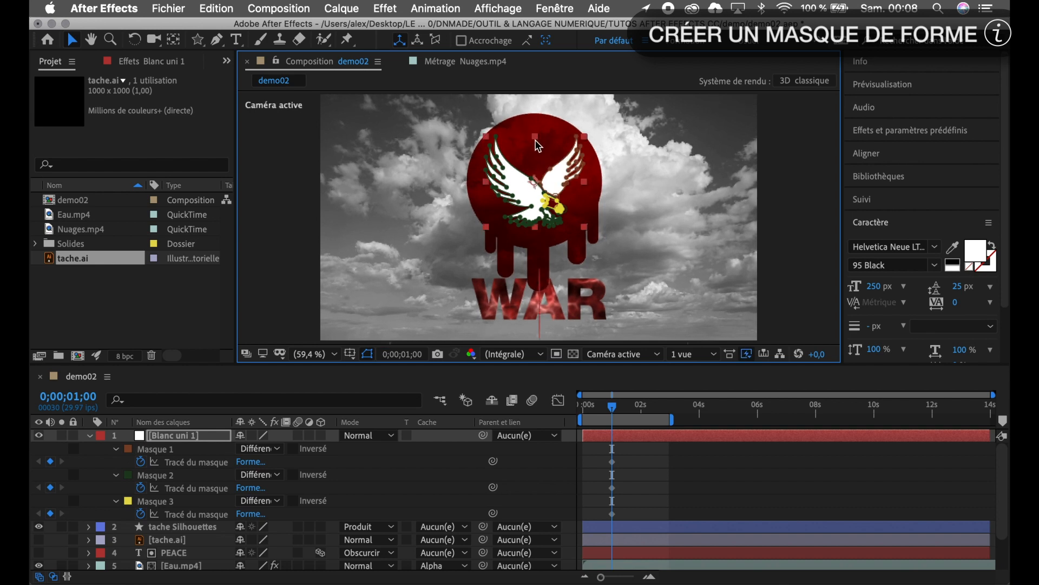
pyautogui.moveTo(535, 140); pyautogui.dragTo(536, 140)
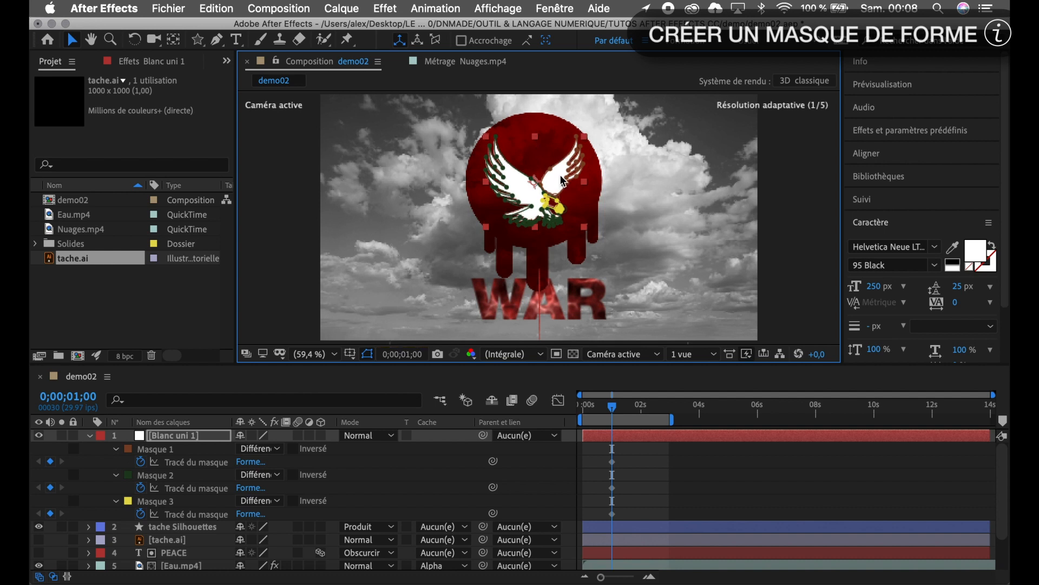
pyautogui.press('Down')
pyautogui.press('Down')
pyautogui.press('Down')
pyautogui.press('Down')
pyautogui.press('Down')
pyautogui.press('Down')
pyautogui.press('Down')
pyautogui.press('Down')
pyautogui.press('Down')
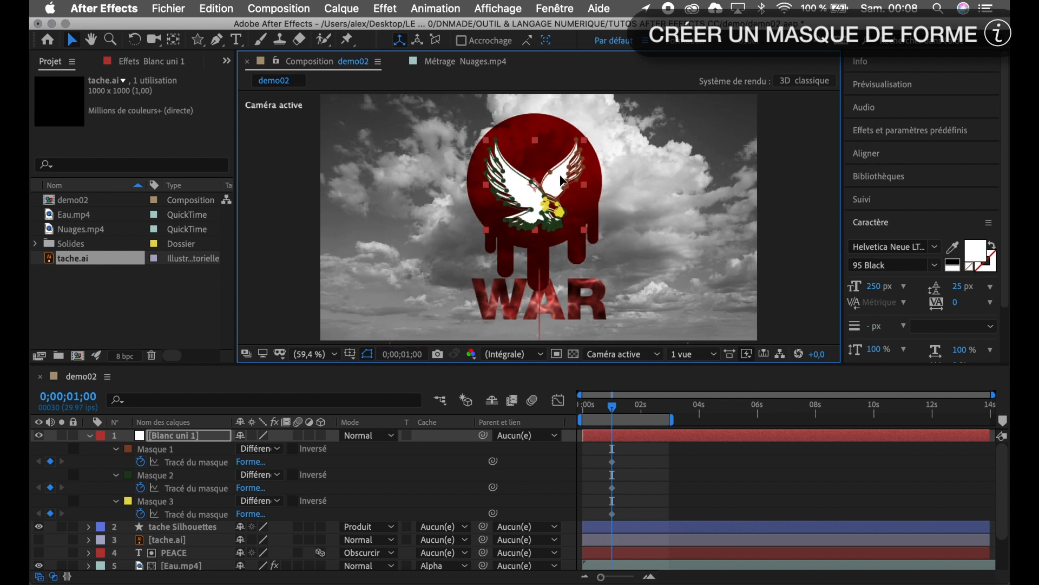
pyautogui.click(820, 193)
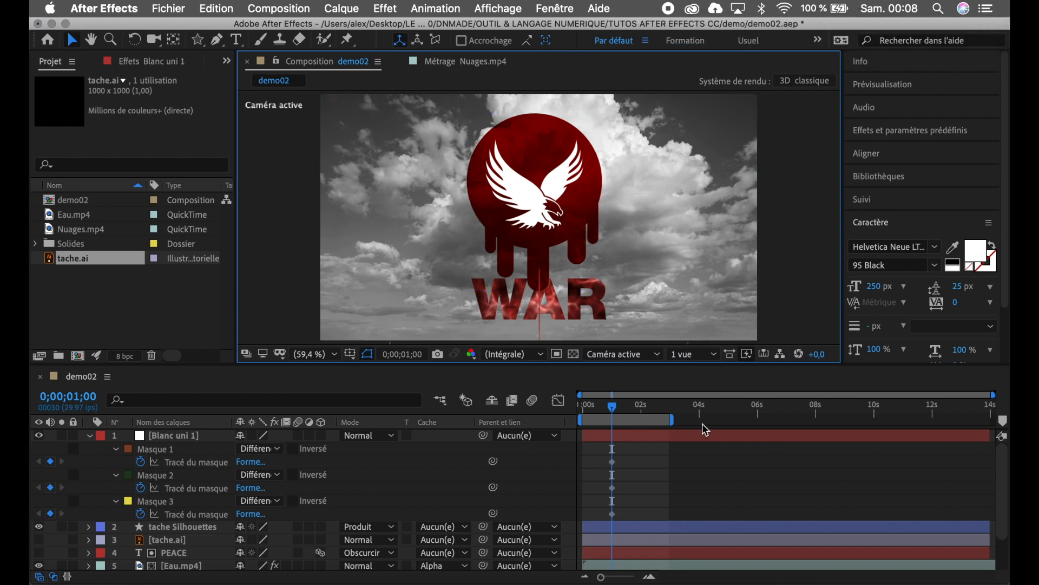
# - Add mask path keyframes for Masque 1, Masque 2 and Masque 3 at 0;00;02;00
pyautogui.click(607, 406)
pyautogui.moveTo(607, 406)
pyautogui.mouseDown()
pyautogui.moveTo(565, 407)
pyautogui.moveTo(662, 422)
pyautogui.moveTo(614, 419)
pyautogui.mouseUp()
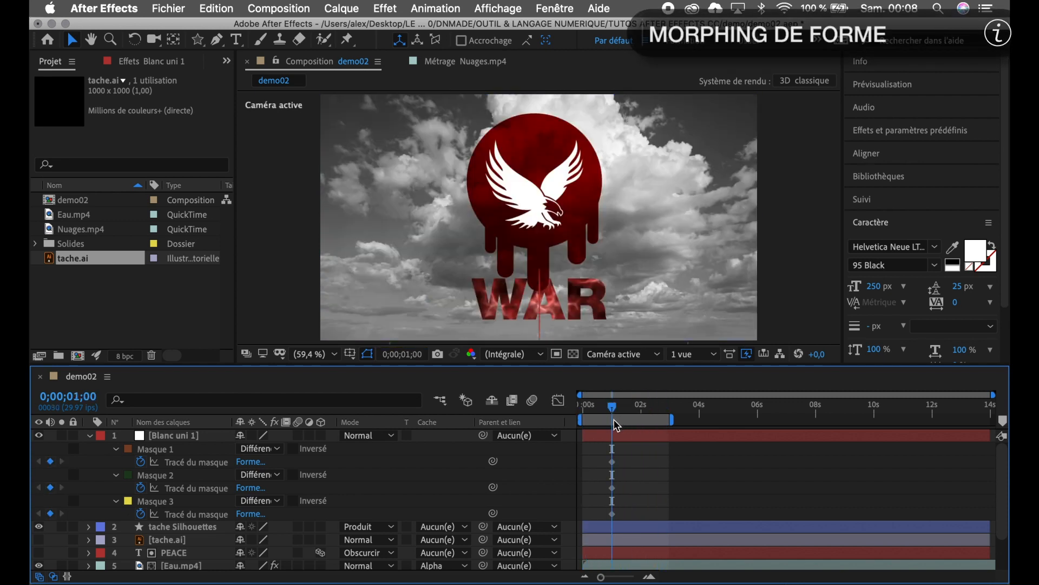
pyautogui.click(77, 396)
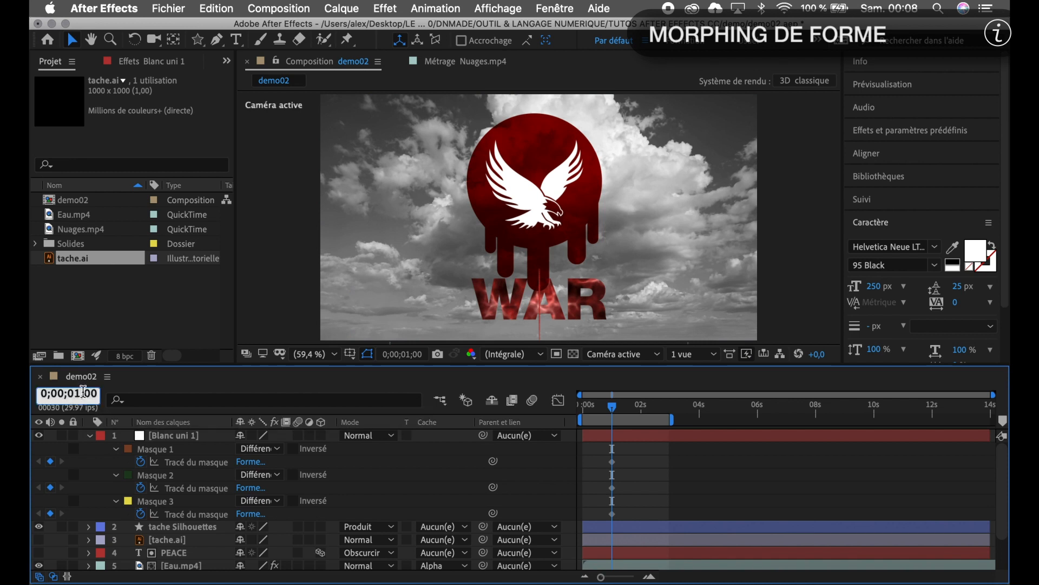
pyautogui.write('2;')
pyautogui.write('00')
pyautogui.press('Return')
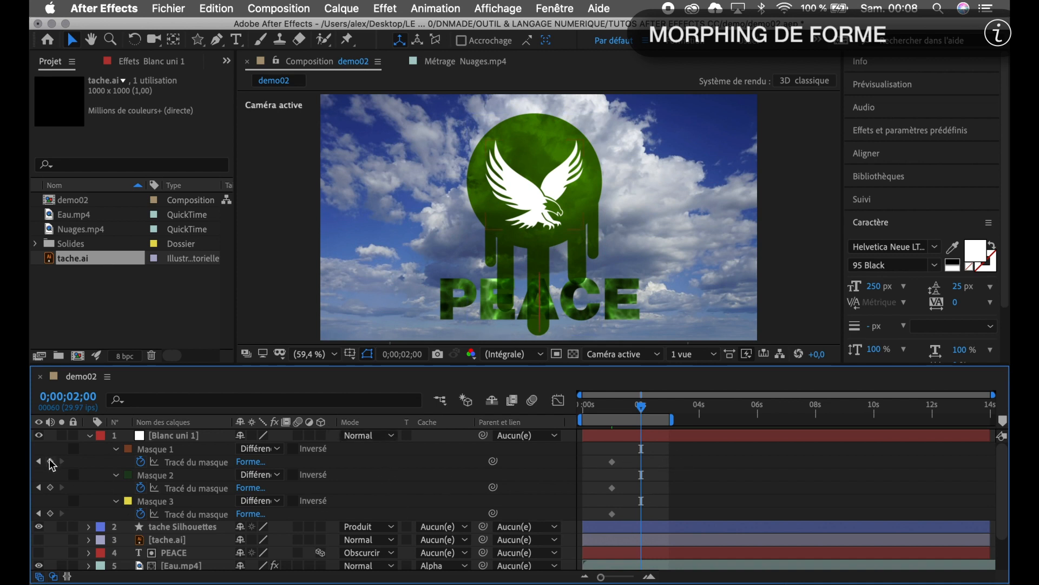
pyautogui.click(172, 451)
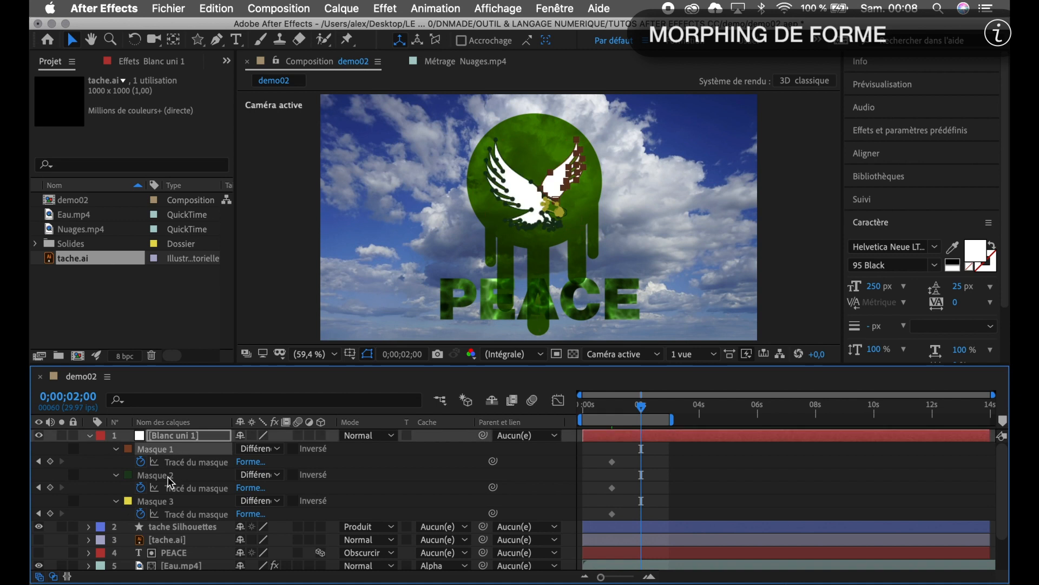
pyautogui.keyDown('shift'); pyautogui.click(162, 475); pyautogui.keyUp('shift')
pyautogui.keyDown('shift'); pyautogui.click(169, 502); pyautogui.keyUp('shift')
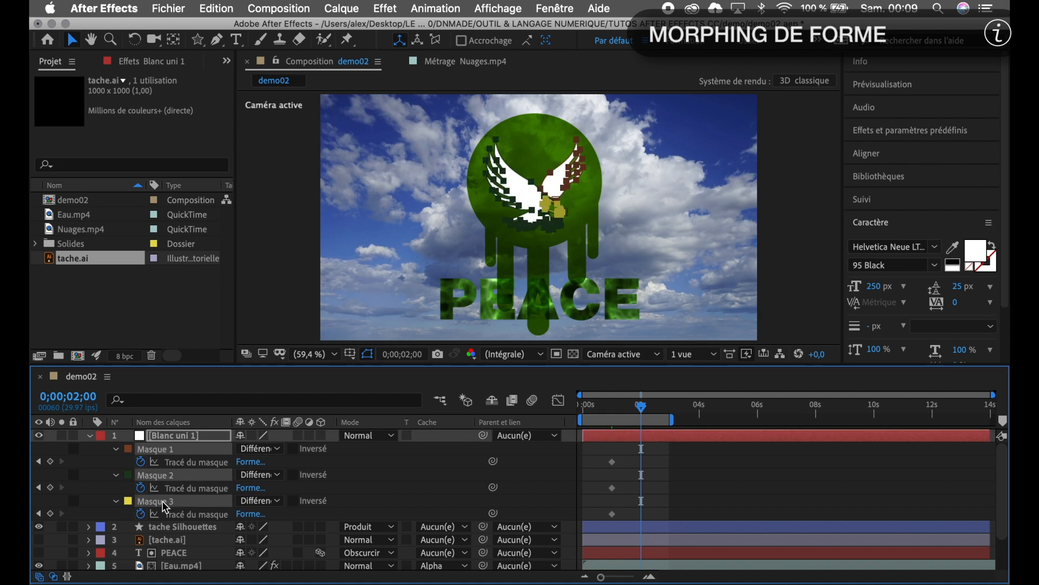
pyautogui.click(51, 461)
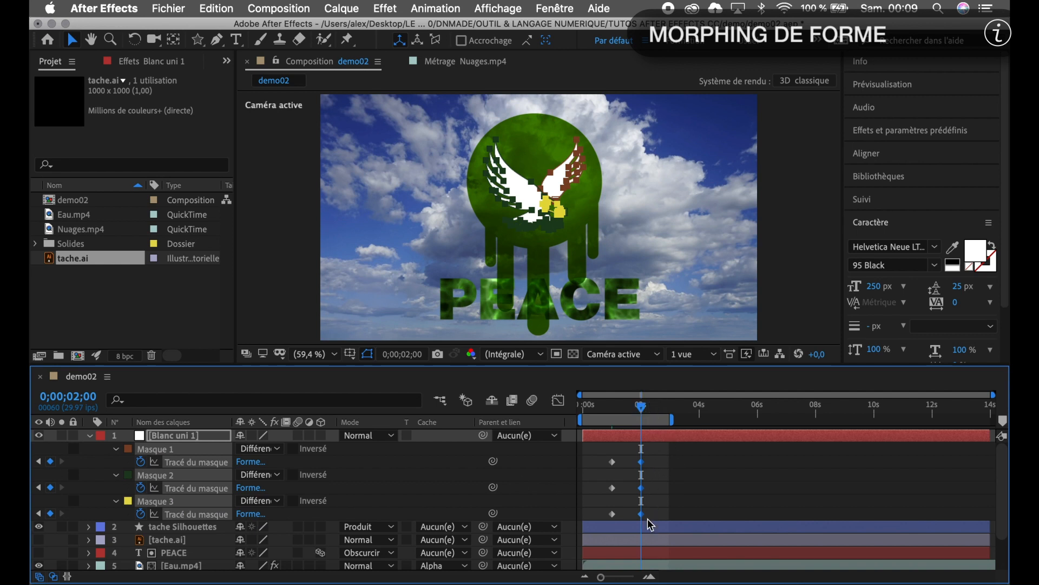
# - Switch to Illustrator, copy the complete dove from colombe.ai, and paste it over the three selected mask paths at 0;00;02;00 in After Effects
pyautogui.moveTo(420, 582)
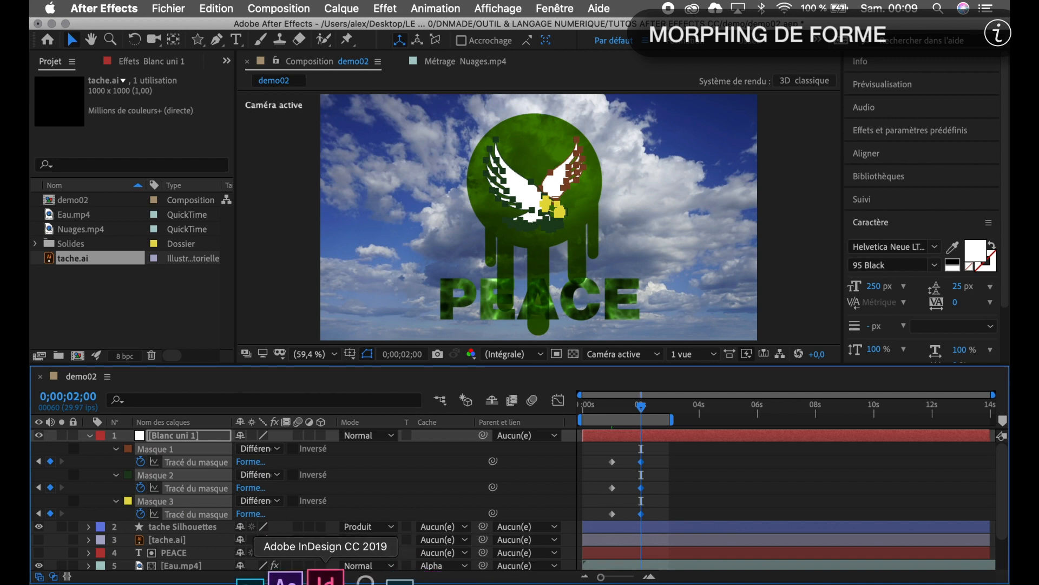
pyautogui.click(264, 578)
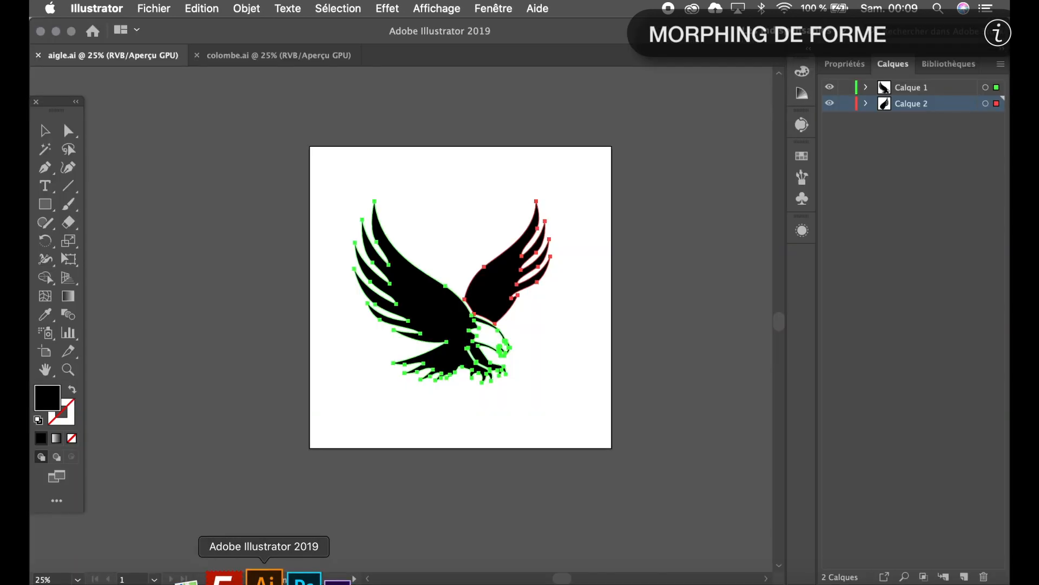
pyautogui.click(253, 58)
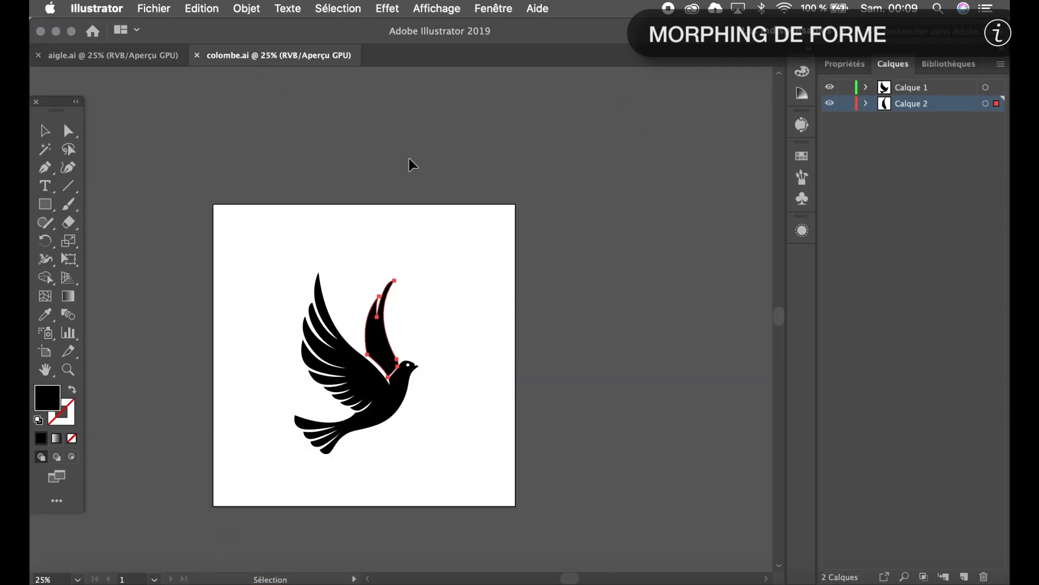
pyautogui.press('a')
pyautogui.press('super+a')
pyautogui.press('v')
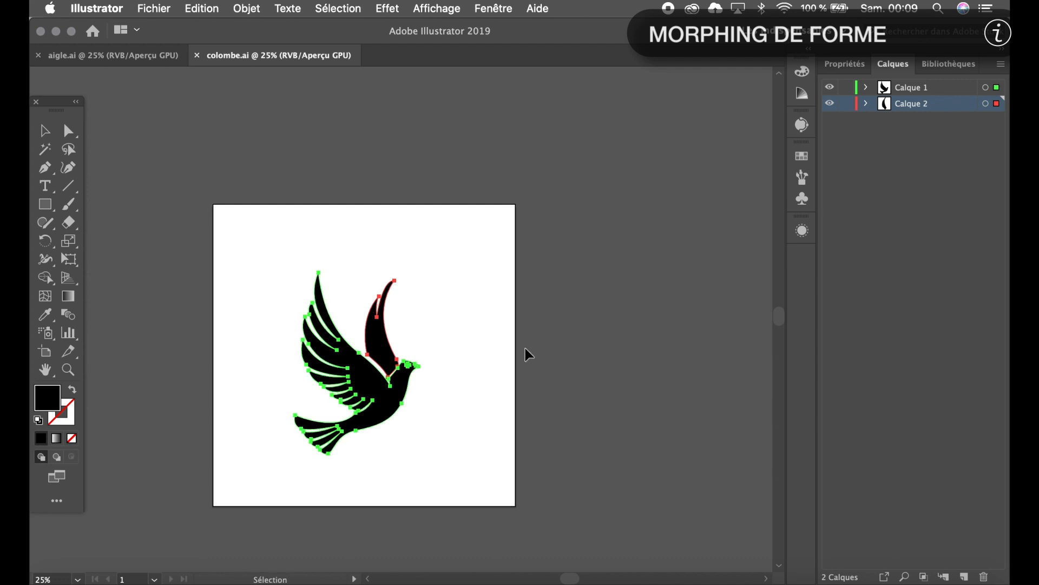
pyautogui.press('a')
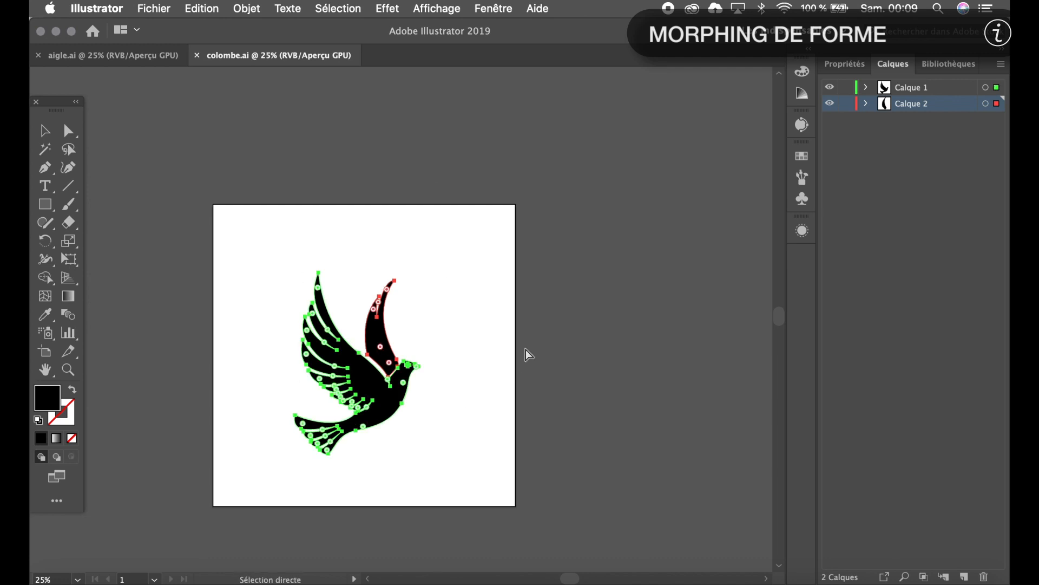
pyautogui.press('v')
pyautogui.moveTo(316, 583)
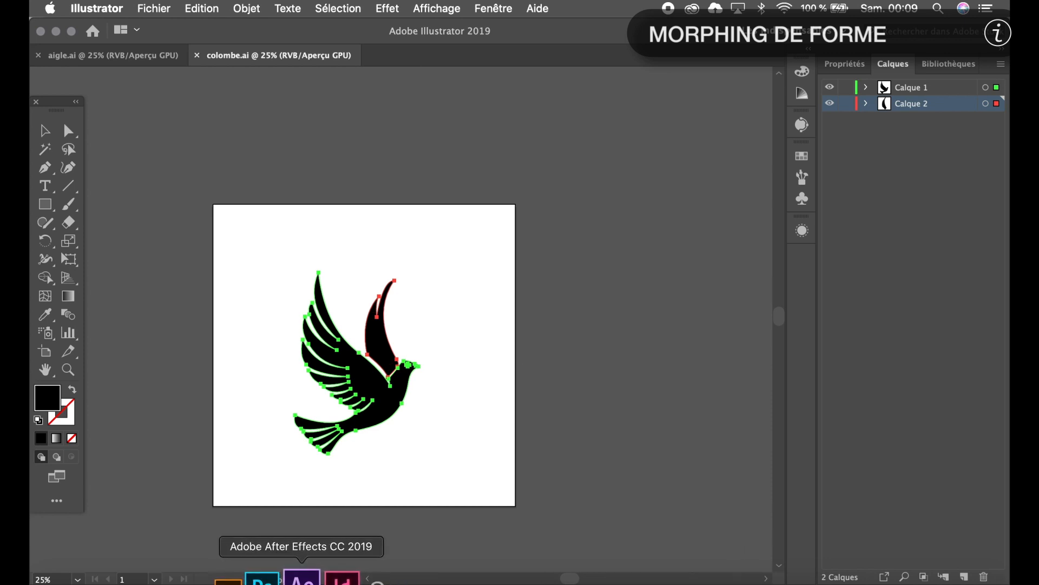
pyautogui.click(301, 580)
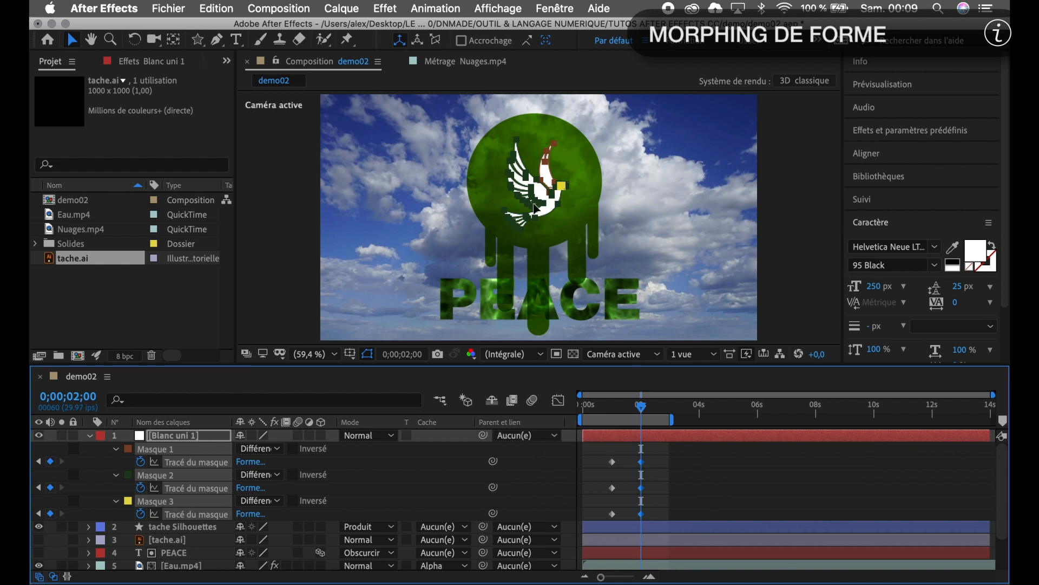
# - Examine the eagle-to-dove morph up close by scrubbing the playhead between the mask keyframes, ending at 0;00;01;00
pyautogui.scroll(3, 535, 209)
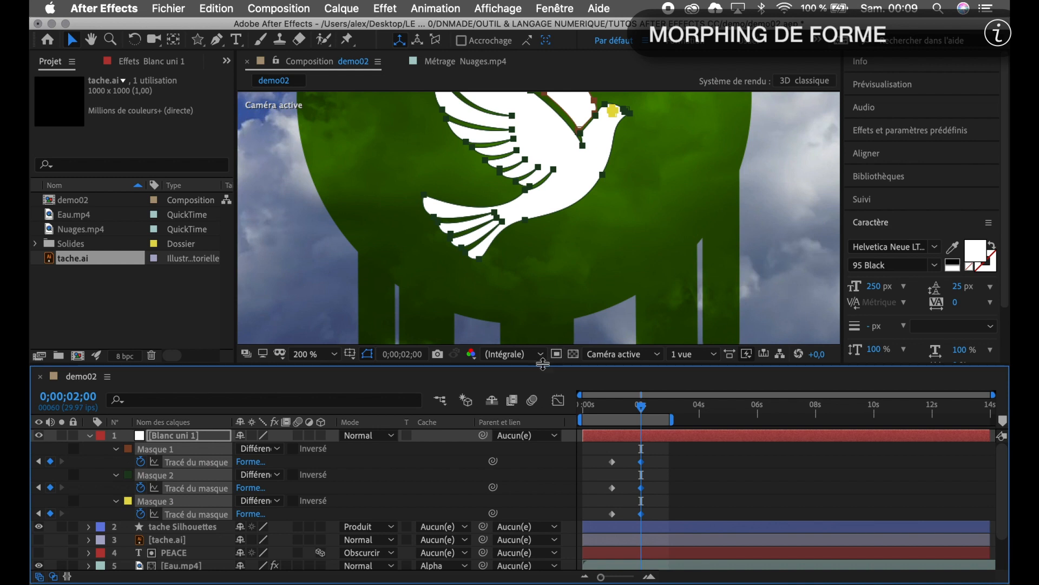
pyautogui.moveTo(543, 364); pyautogui.dragTo(543, 399)
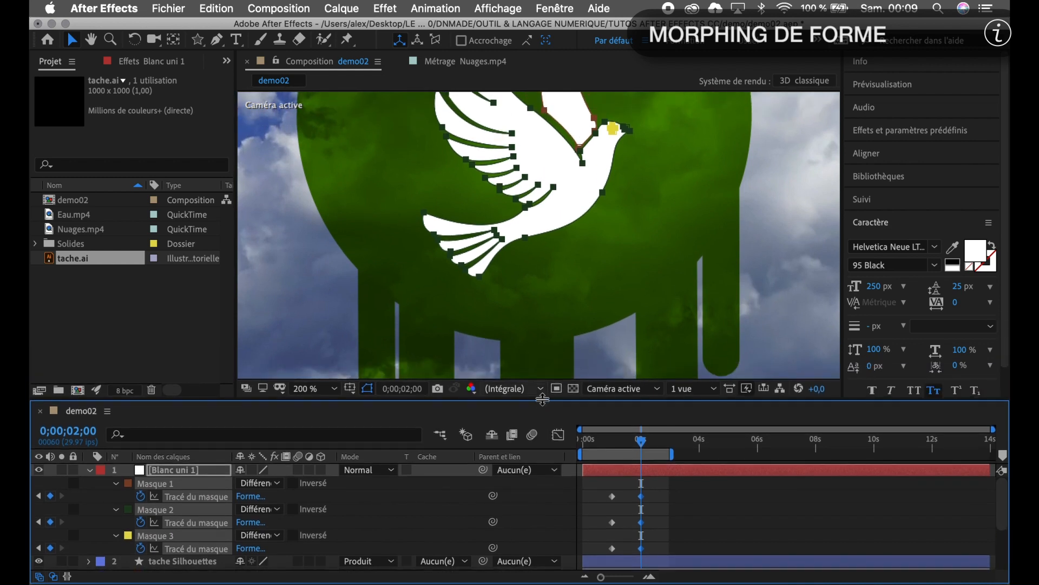
pyautogui.press('space')
pyautogui.moveTo(533, 254); pyautogui.dragTo(517, 339)
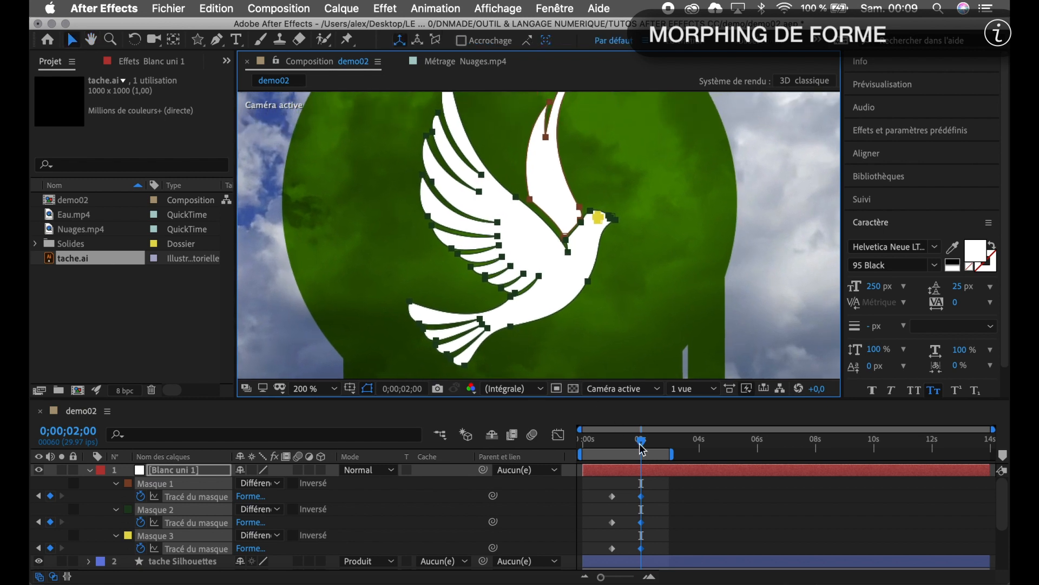
pyautogui.moveTo(641, 443); pyautogui.dragTo(611, 451)
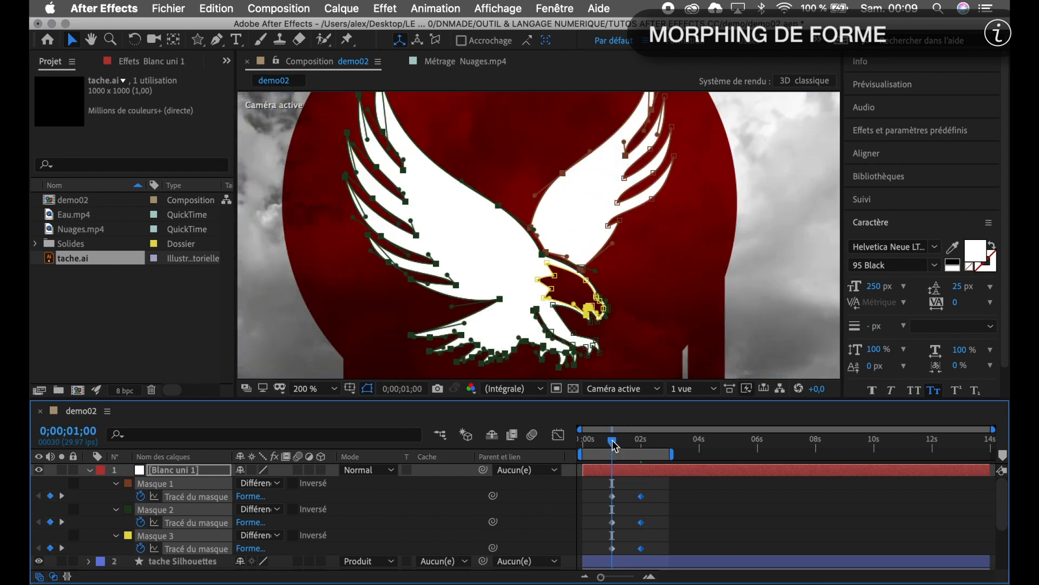
pyautogui.moveTo(612, 445)
pyautogui.mouseDown()
pyautogui.moveTo(643, 447)
pyautogui.moveTo(601, 457)
pyautogui.mouseUp()
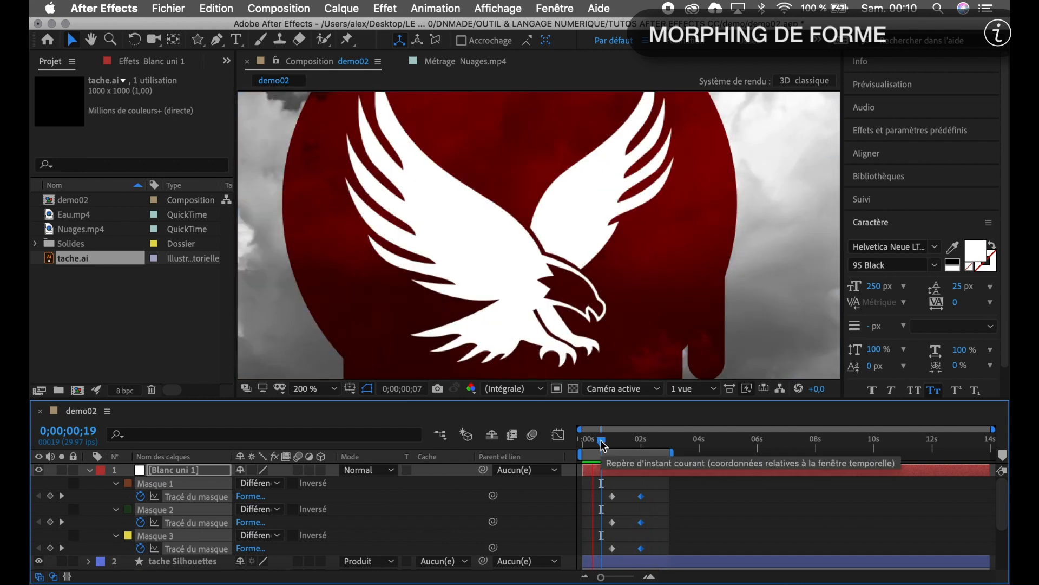
pyautogui.click(603, 445)
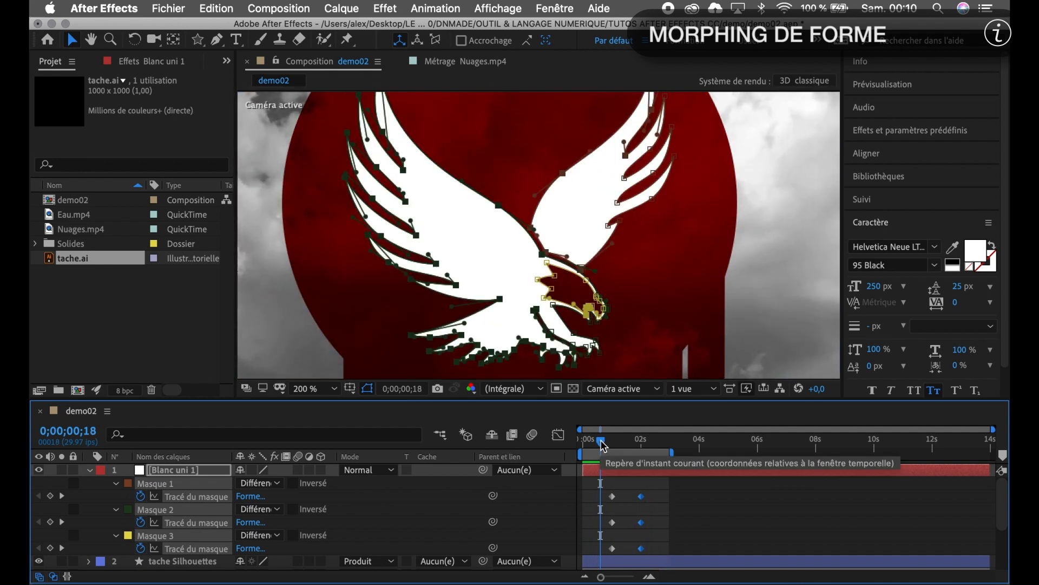
pyautogui.moveTo(602, 445); pyautogui.dragTo(612, 445)
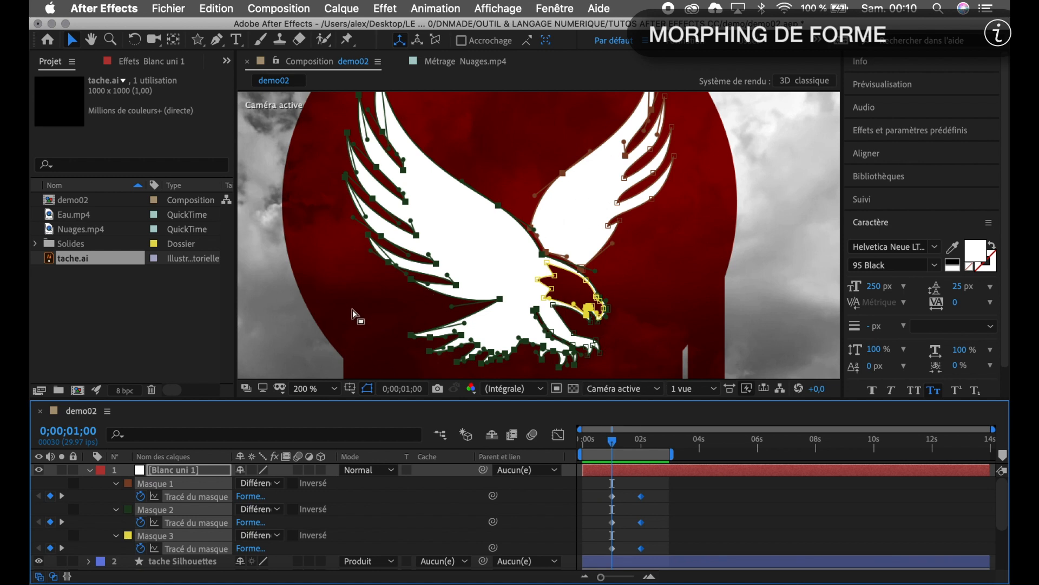
pyautogui.click(412, 339)
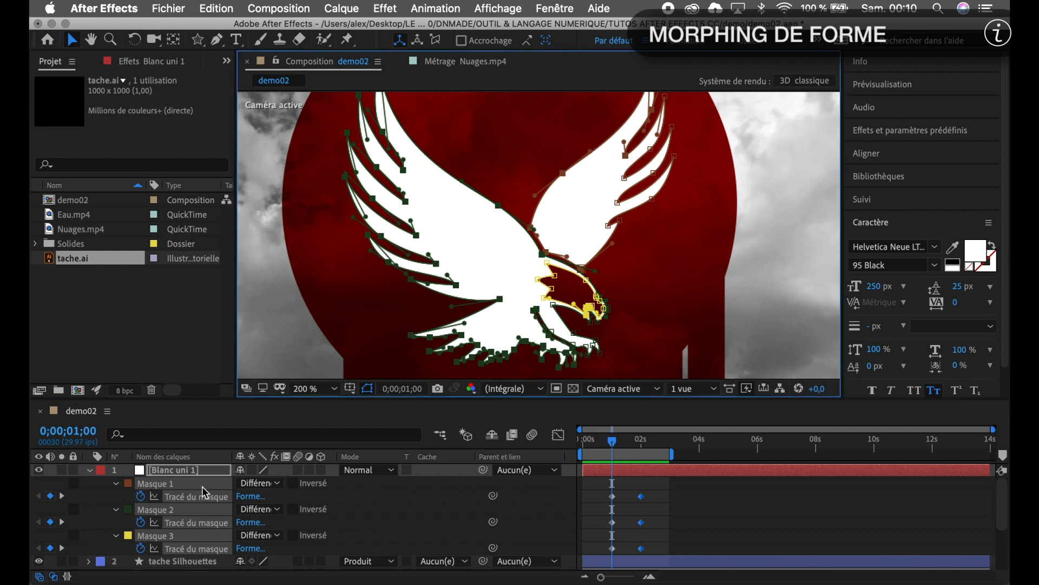
pyautogui.click(189, 517)
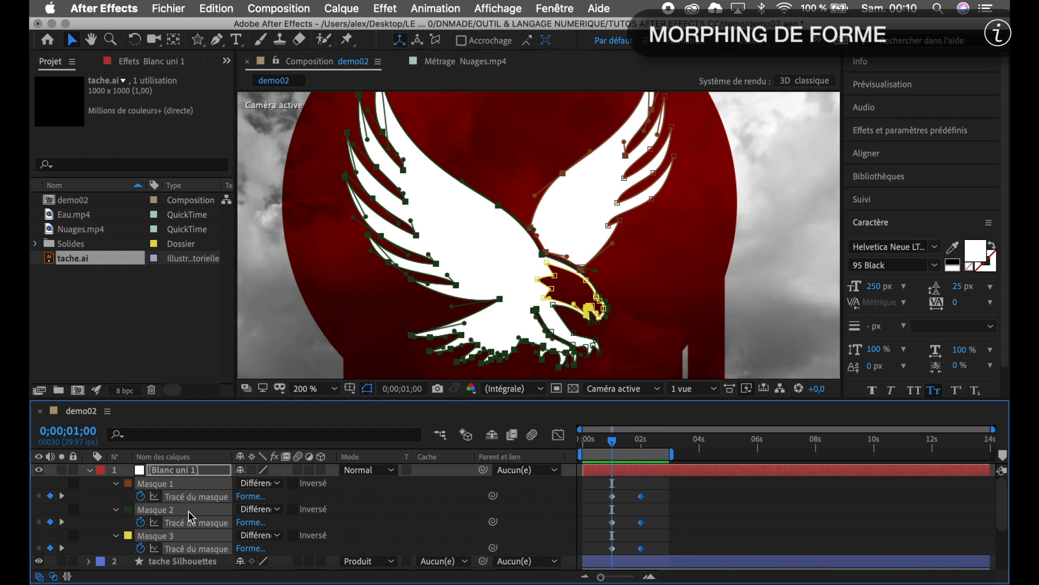
pyautogui.click(415, 285)
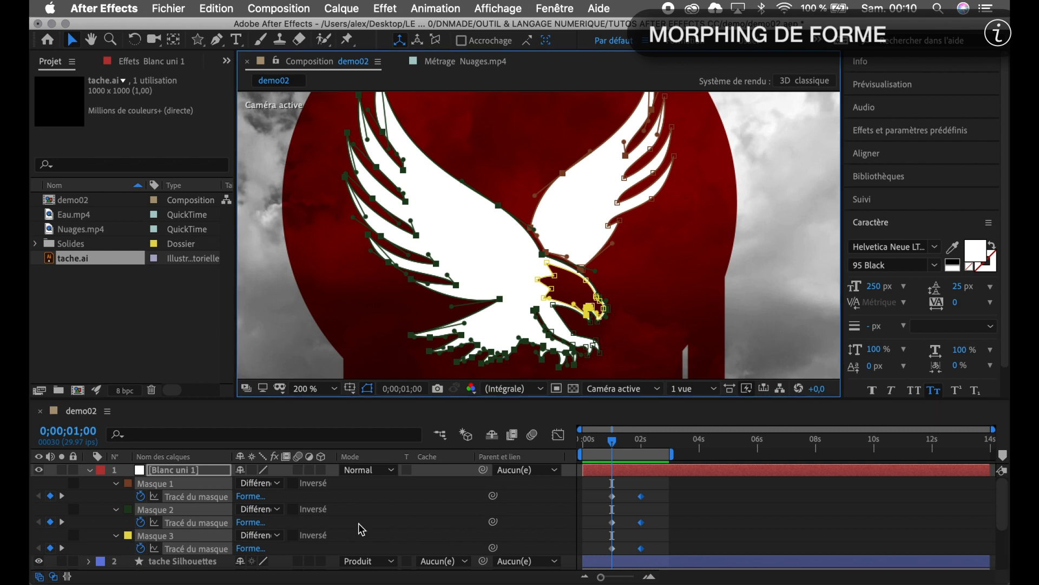
# - Set the tip of the eagle's left wing as the first vertex of the Masque 2 path at 0;00;01;00
pyautogui.click(183, 563)
pyautogui.click(180, 510)
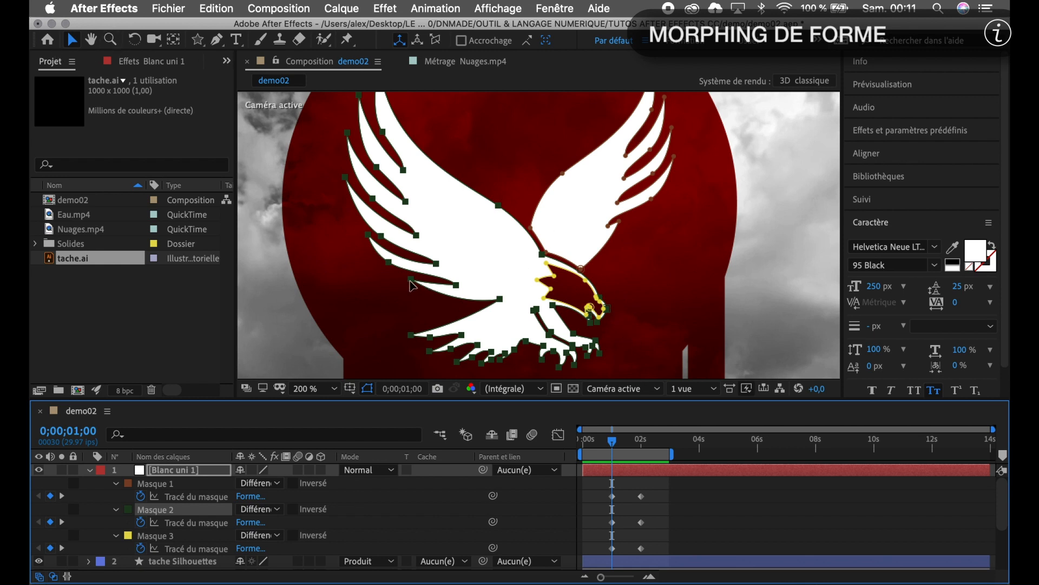
pyautogui.press('h')
pyautogui.moveTo(457, 159); pyautogui.dragTo(456, 231)
pyautogui.press('v')
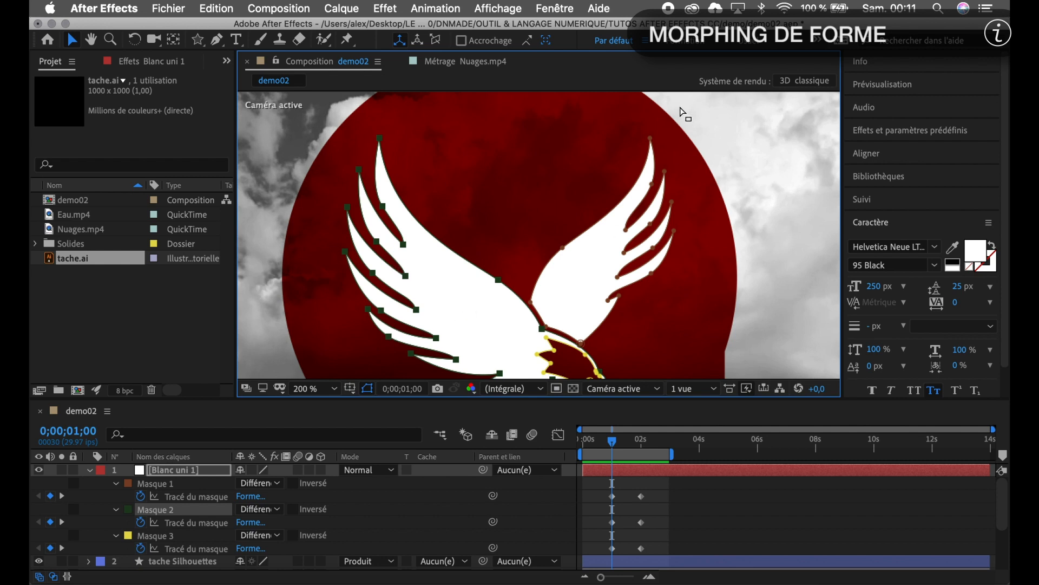
pyautogui.click(321, 315)
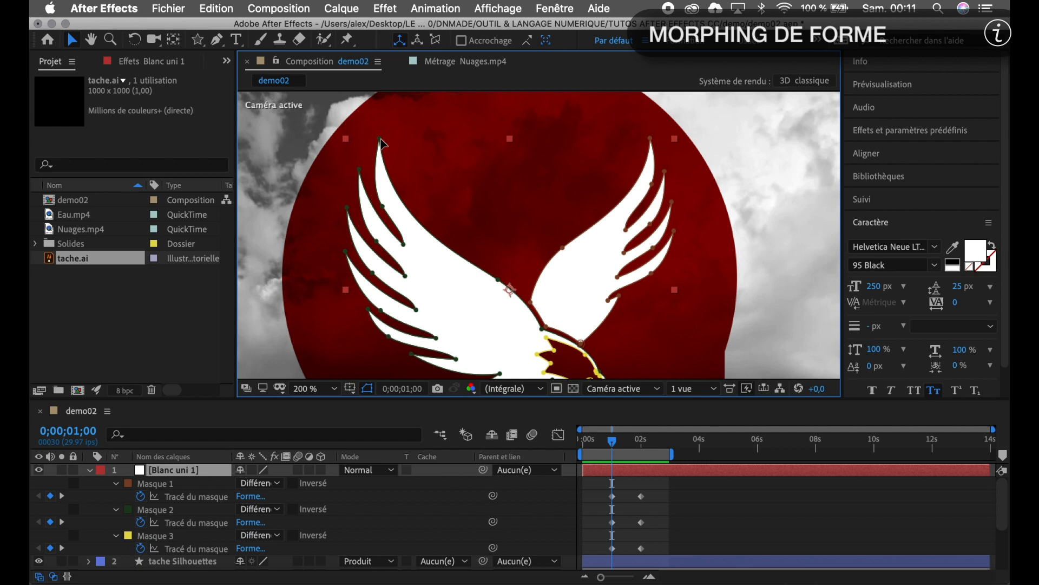
pyautogui.click(380, 140)
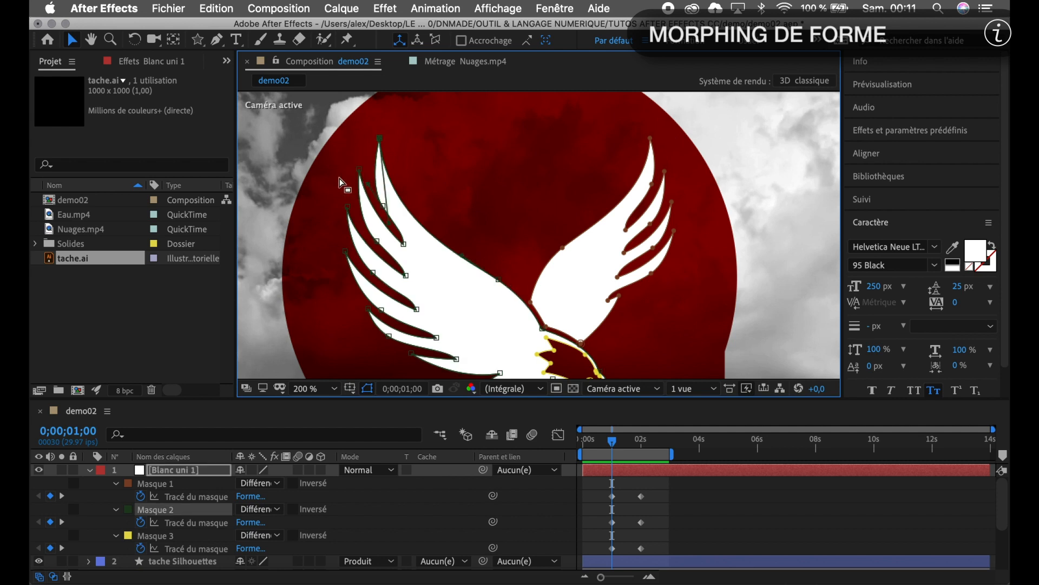
pyautogui.rightClick(382, 143)
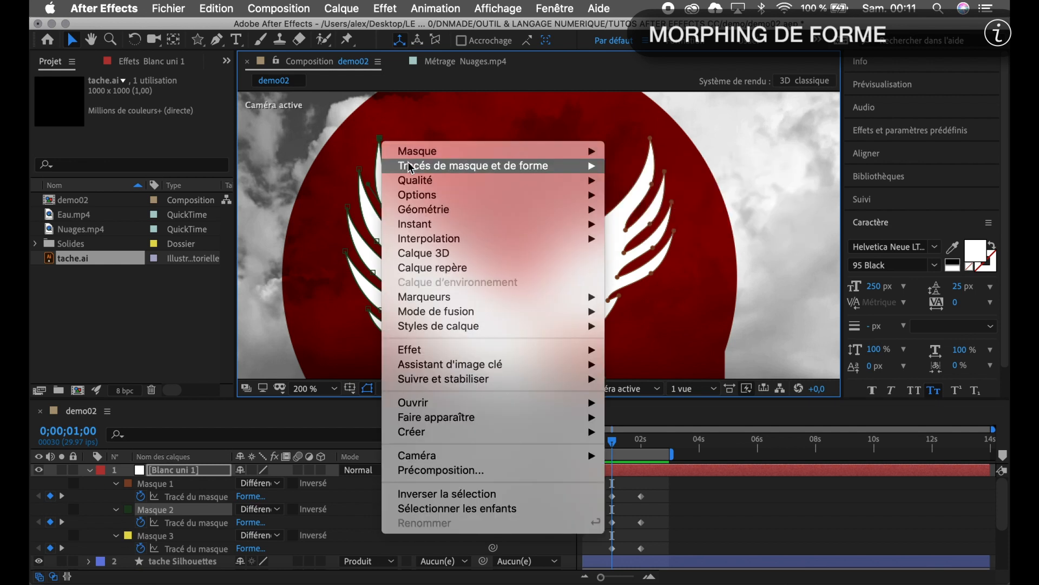
pyautogui.moveTo(411, 169)
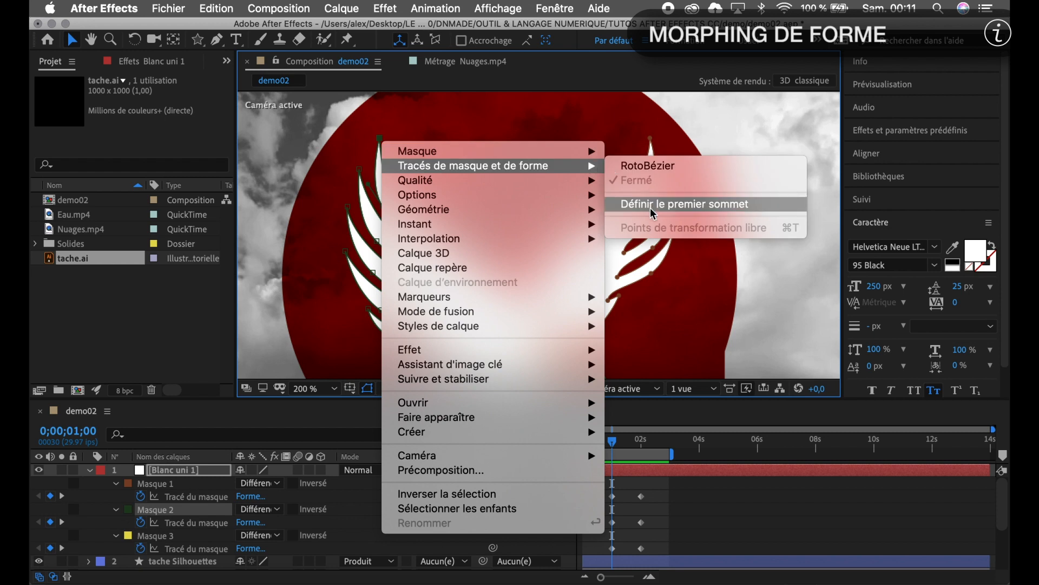
pyautogui.click(651, 207)
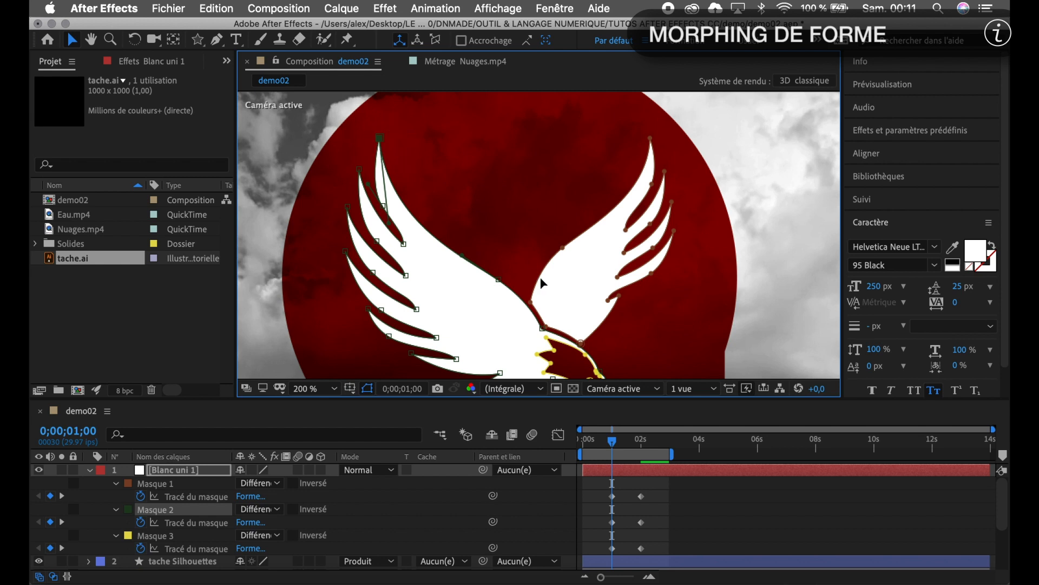
# - Set the tip of the dove's left wing as Masque 2's first vertex at 0;00;02;00, and scrub through the morph to check it
pyautogui.moveTo(613, 442); pyautogui.dragTo(638, 446)
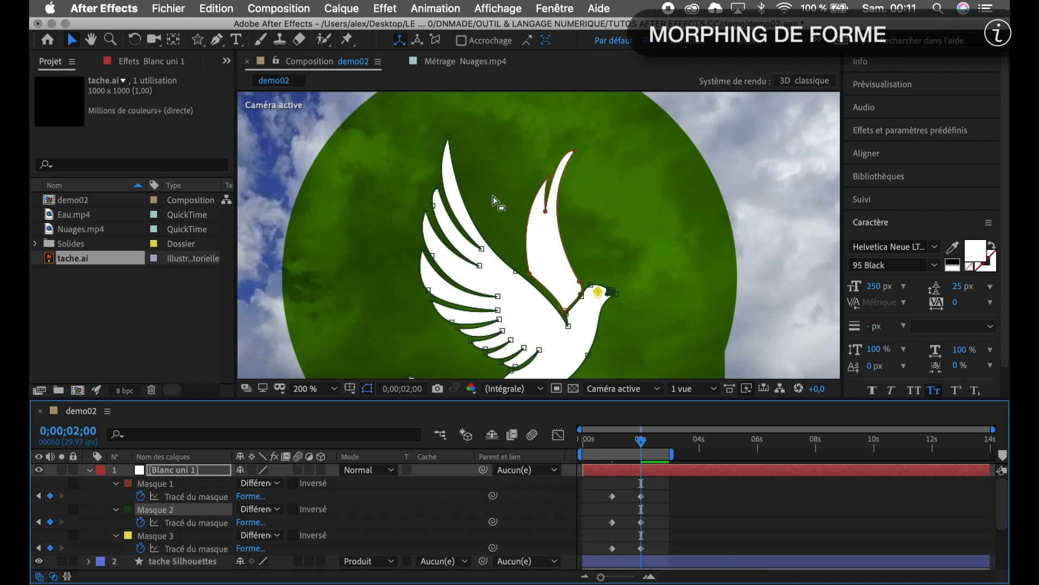
pyautogui.click(449, 138)
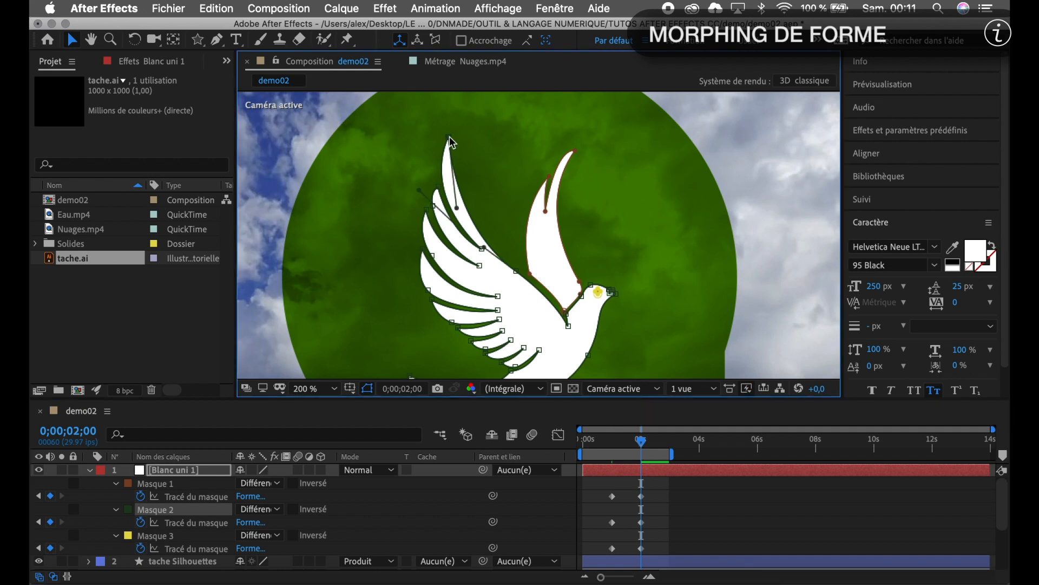
pyautogui.rightClick(450, 140)
pyautogui.moveTo(469, 165)
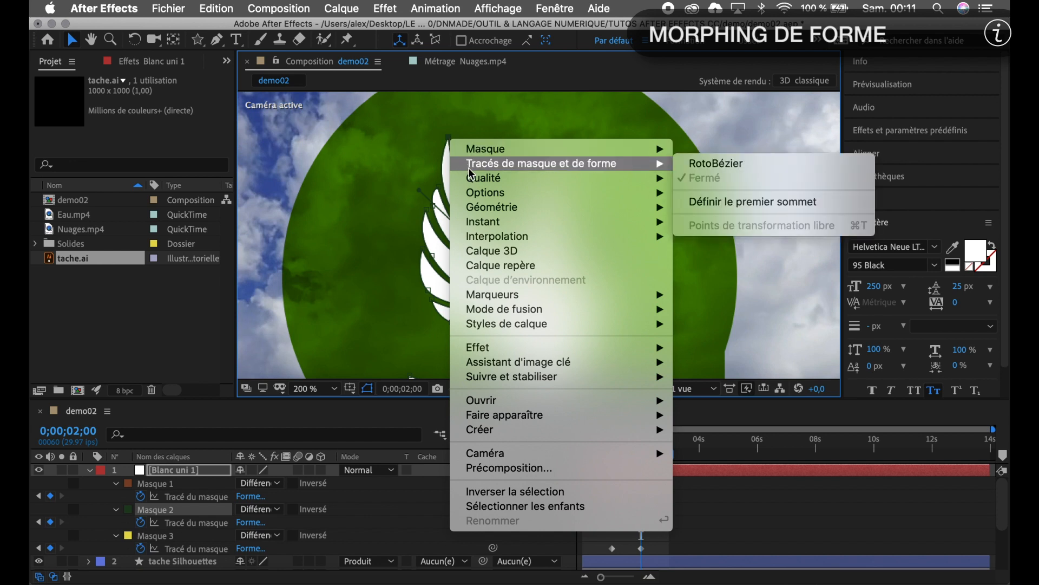
pyautogui.click(696, 200)
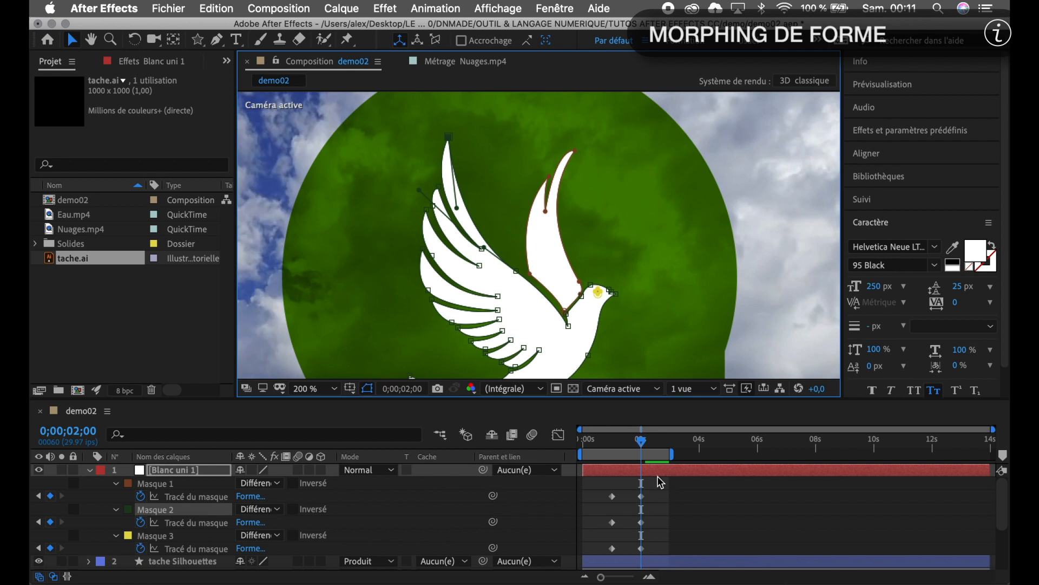
pyautogui.moveTo(642, 444)
pyautogui.mouseDown()
pyautogui.moveTo(600, 446)
pyautogui.moveTo(640, 448)
pyautogui.mouseUp()
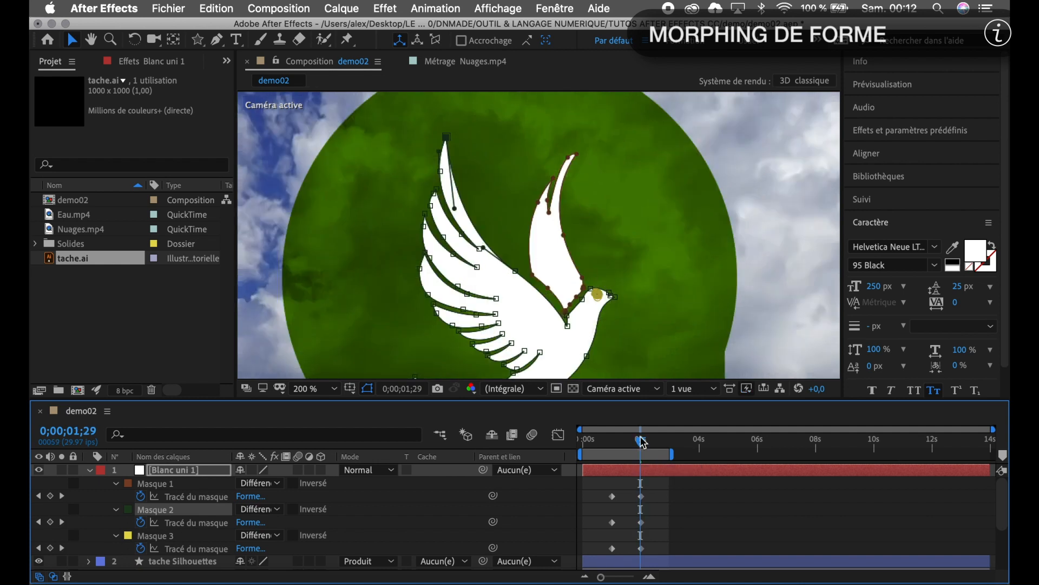
pyautogui.moveTo(641, 443)
pyautogui.mouseDown()
pyautogui.moveTo(622, 442)
pyautogui.moveTo(645, 449)
pyautogui.mouseUp()
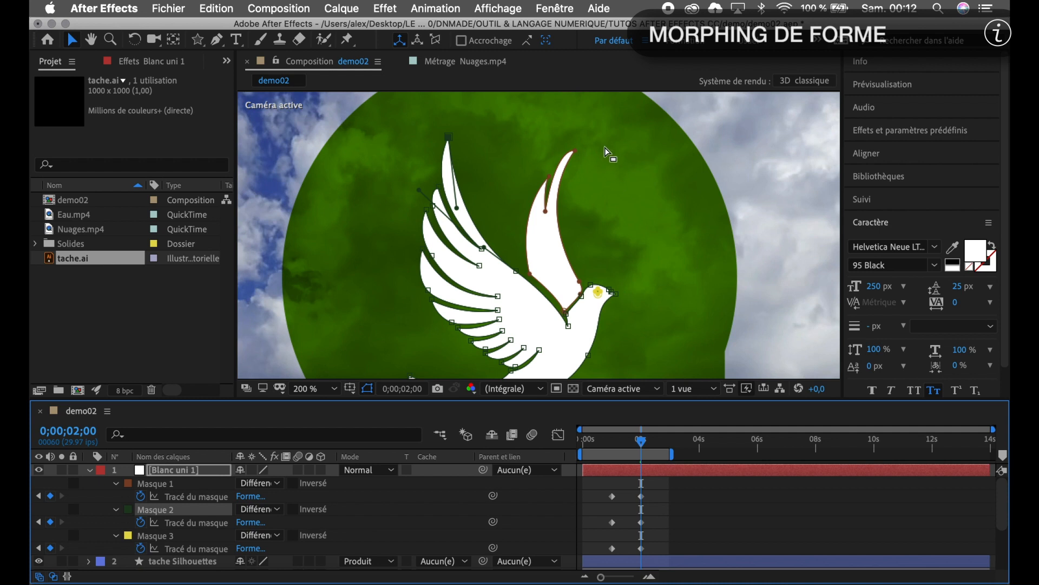
# - Try the left-hand vertex near the base of the dove's right wing as Masque 1's first vertex at 0;00;02;00
pyautogui.click(531, 277)
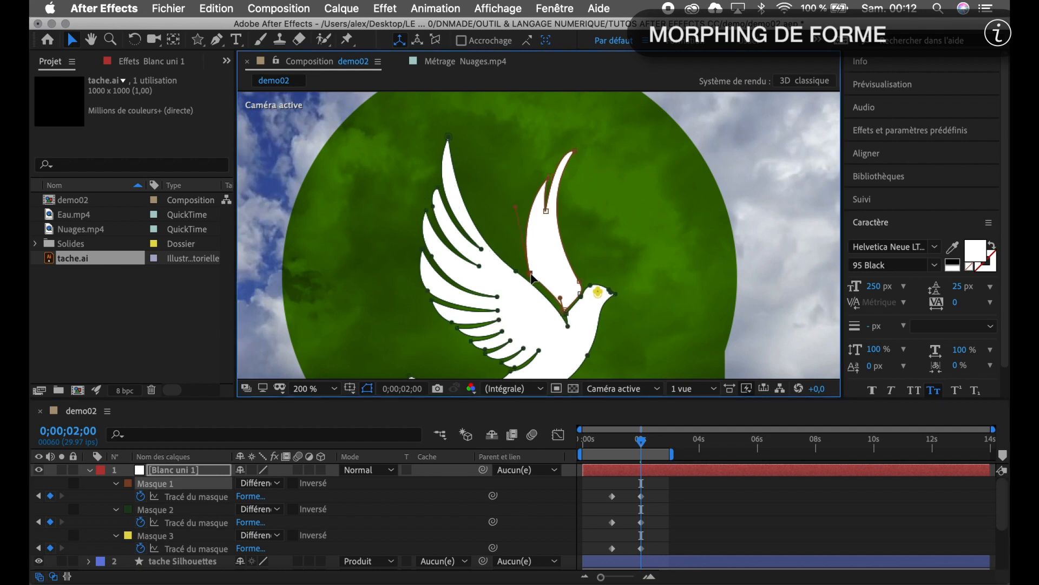
pyautogui.rightClick(531, 278)
pyautogui.moveTo(577, 212)
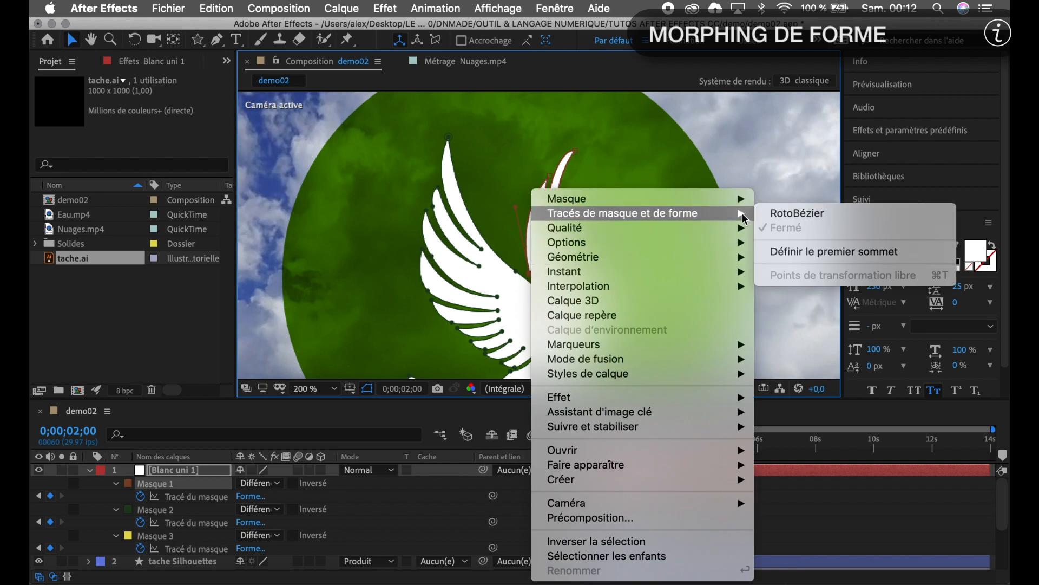
pyautogui.click(808, 254)
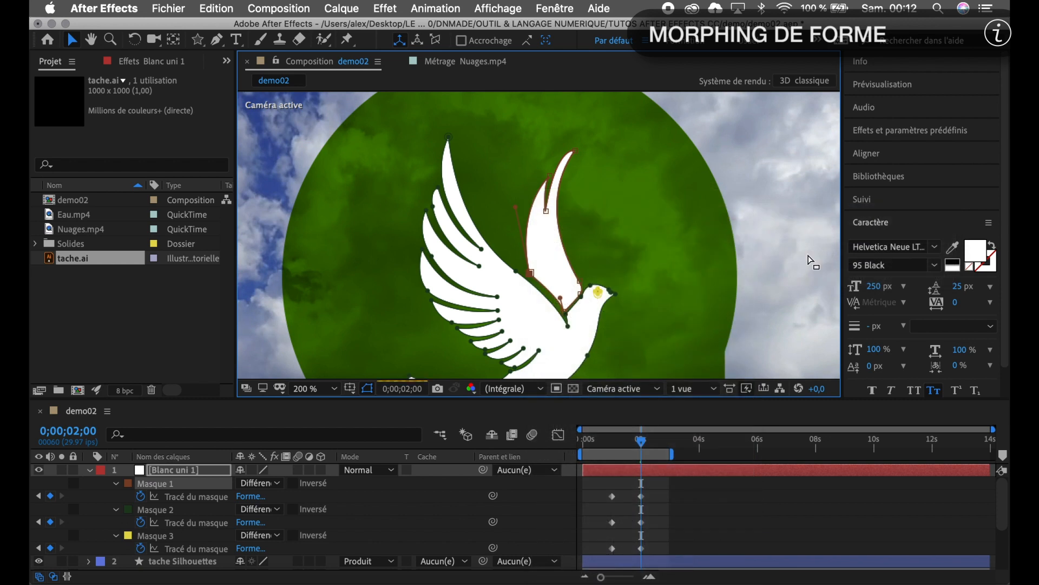
# - Try the matching left-hand vertex near the base of the eagle's right wing as Masque 1's first vertex at 0;00;01;00
pyautogui.moveTo(644, 443); pyautogui.dragTo(623, 444)
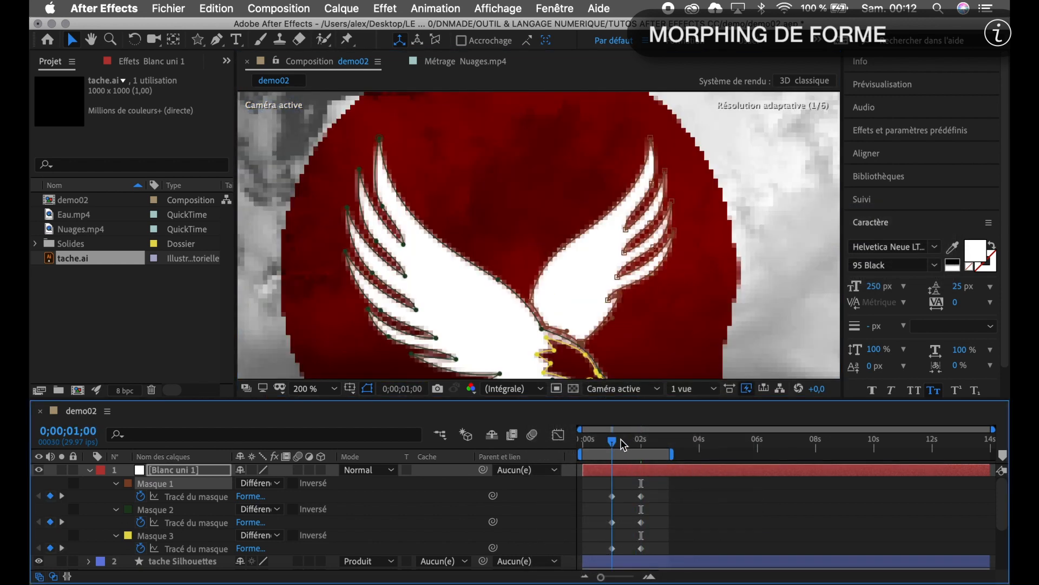
pyautogui.click(532, 302)
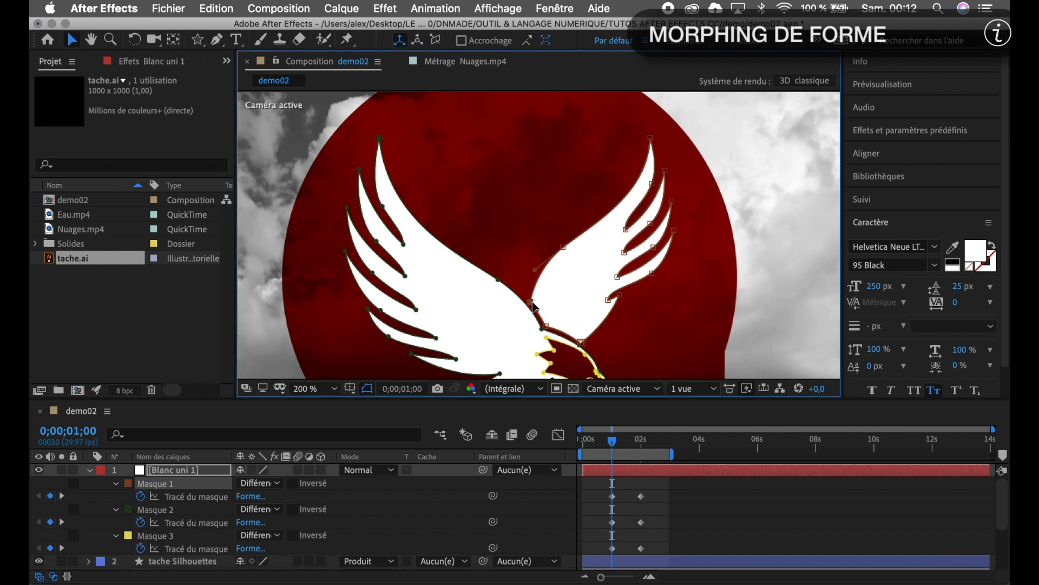
pyautogui.rightClick(533, 302)
pyautogui.moveTo(583, 217)
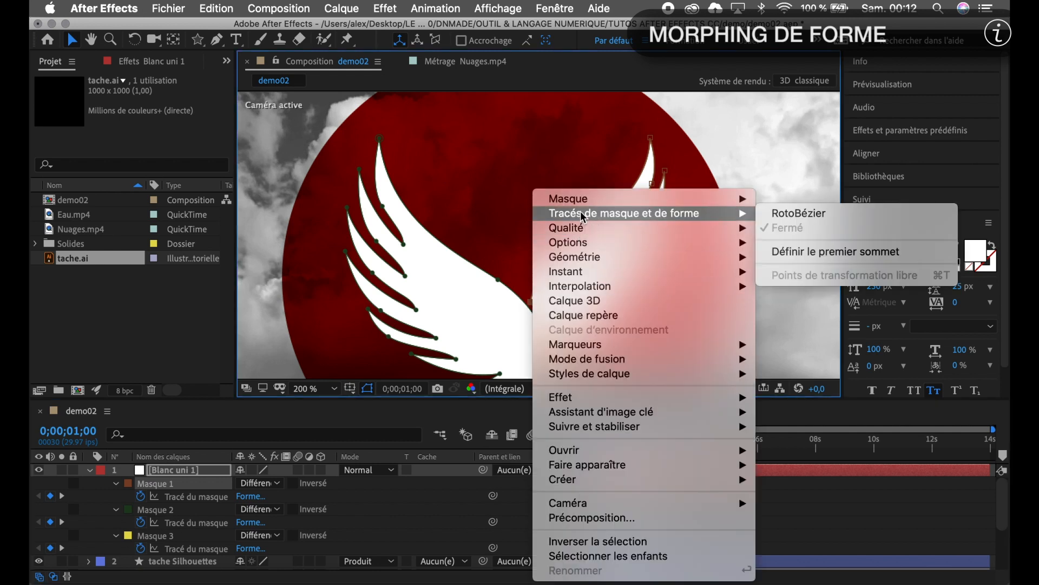
pyautogui.click(799, 252)
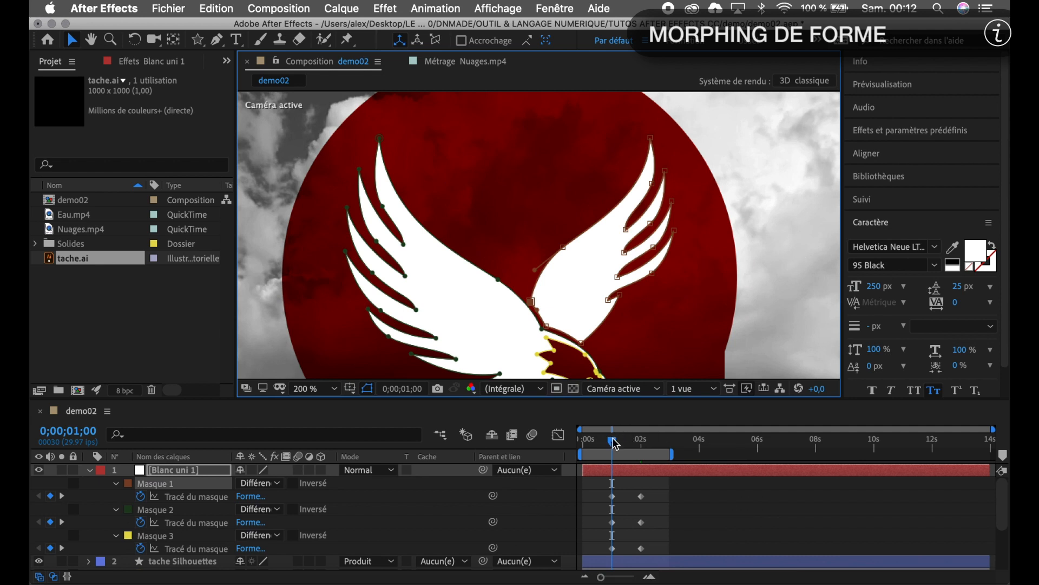
# - Scrub through the morph, and try the tip of the dove's right wing as Masque 1's first vertex at 0;00;02;00
pyautogui.moveTo(615, 443)
pyautogui.mouseDown()
pyautogui.moveTo(644, 457)
pyautogui.moveTo(603, 454)
pyautogui.moveTo(642, 463)
pyautogui.mouseUp()
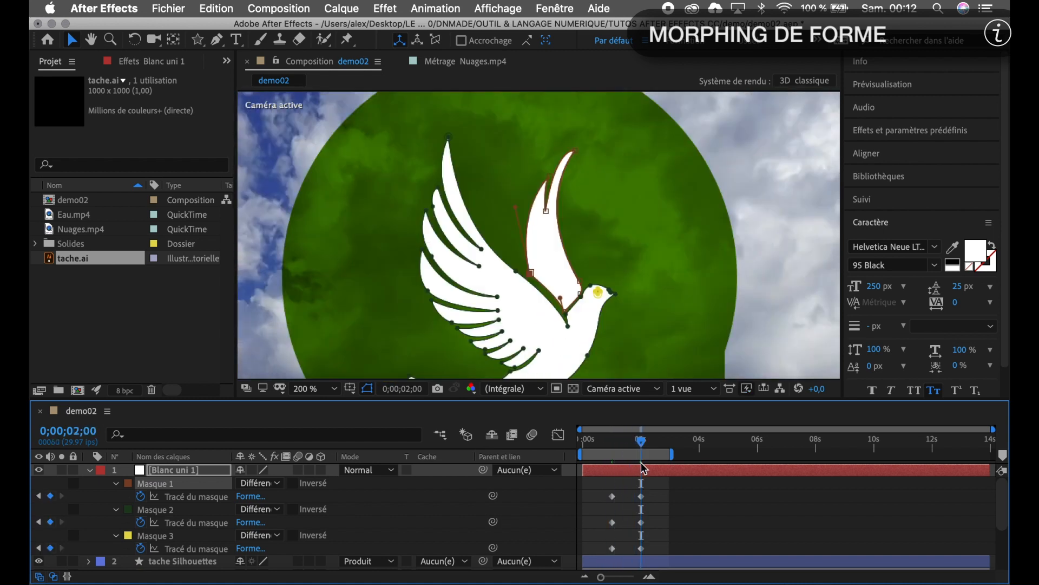
pyautogui.click(577, 157)
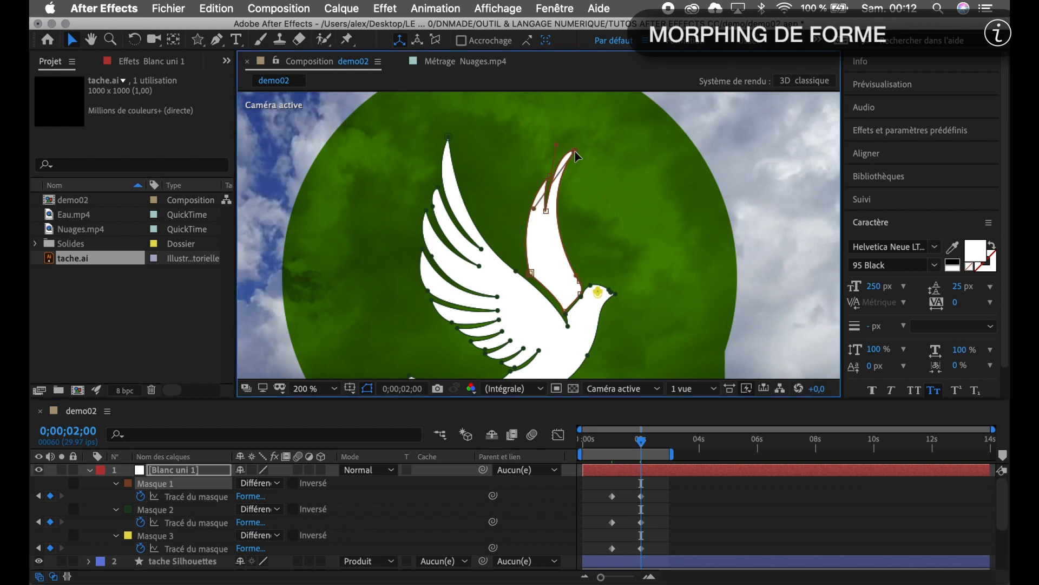
pyautogui.rightClick(577, 157)
pyautogui.moveTo(598, 184)
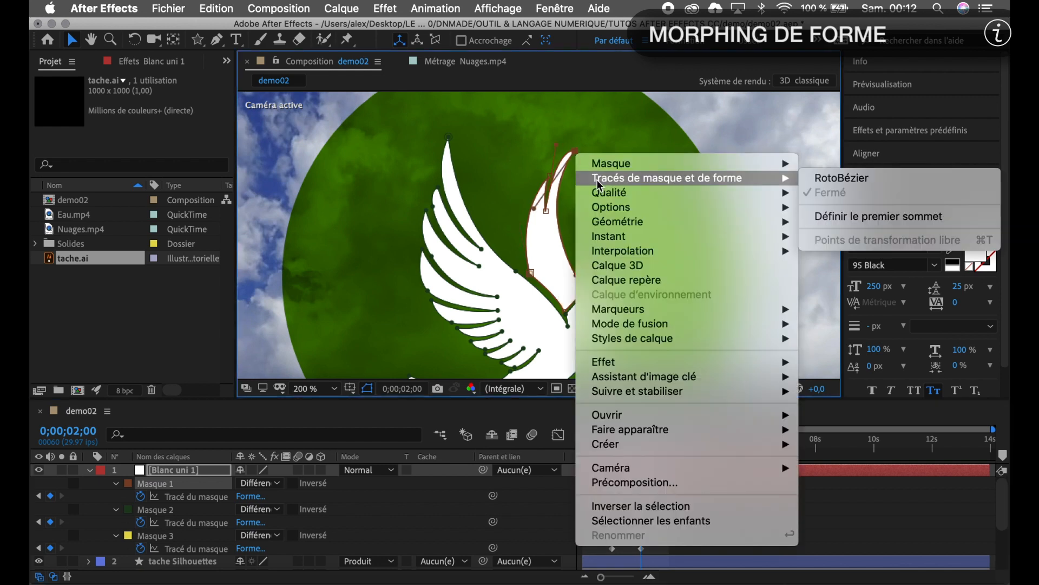
pyautogui.click(845, 219)
# - Try the tip of the eagle's right wing as Masque 1's first vertex at 0;00;01;00
pyautogui.moveTo(646, 449); pyautogui.dragTo(613, 449)
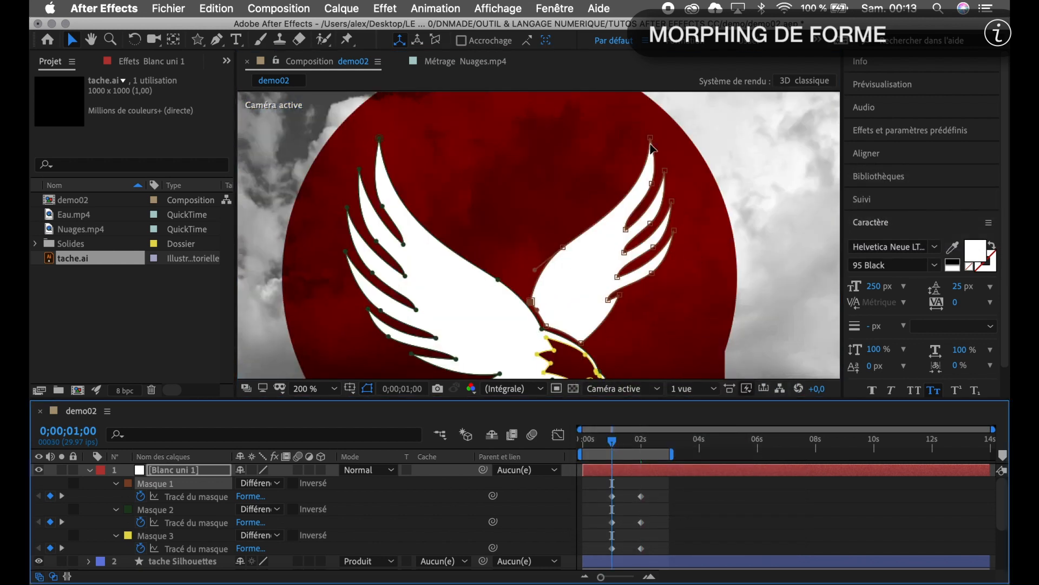
pyautogui.click(651, 140)
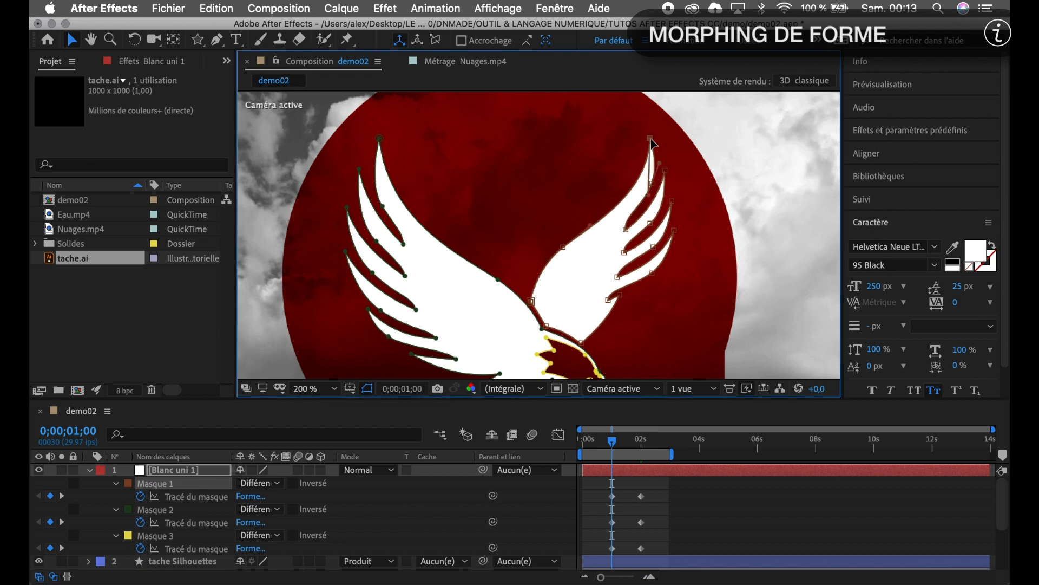
pyautogui.rightClick(651, 141)
pyautogui.moveTo(675, 167)
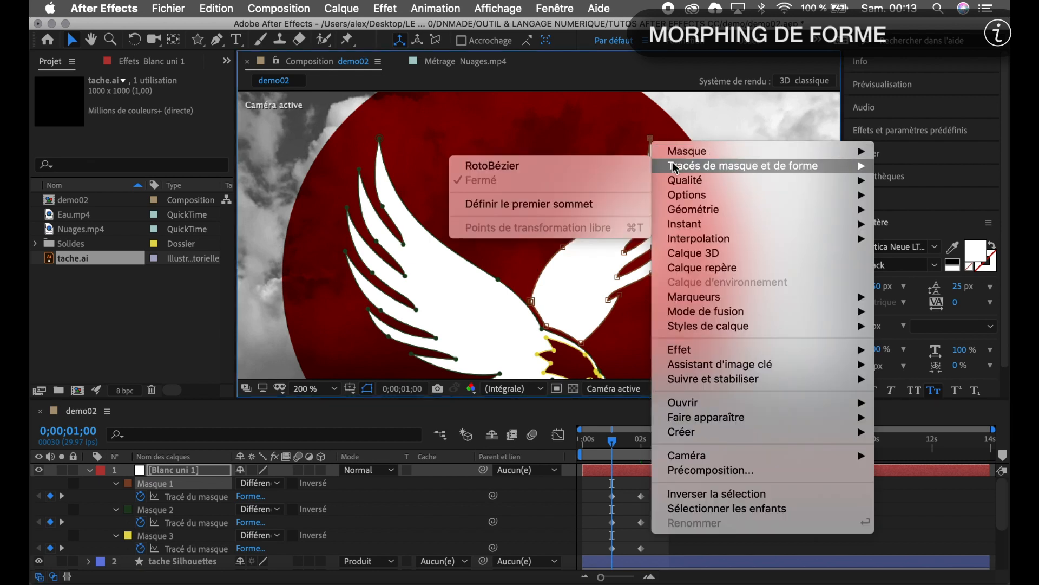
pyautogui.click(599, 204)
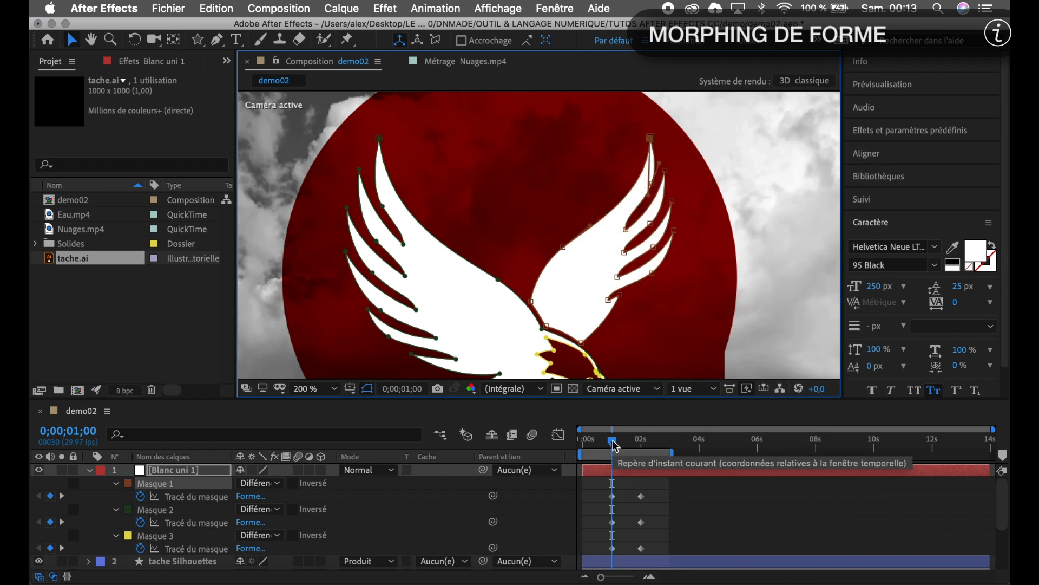
# - Check the morph, and set the lowest point of the dove's right wing as Masque 1's first vertex at 0;00;02;00
pyautogui.moveTo(614, 445); pyautogui.dragTo(648, 460)
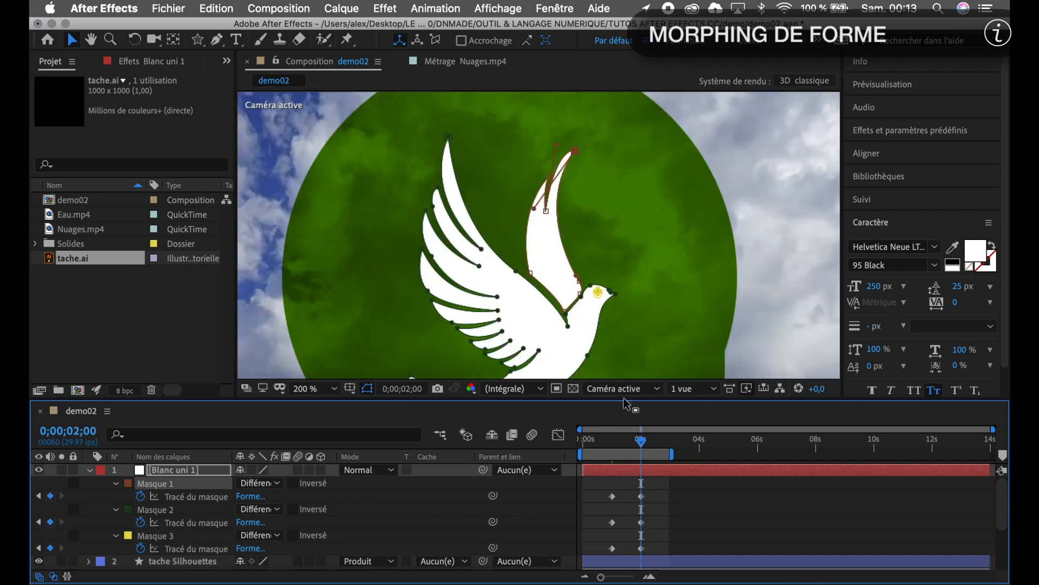
pyautogui.click(566, 317)
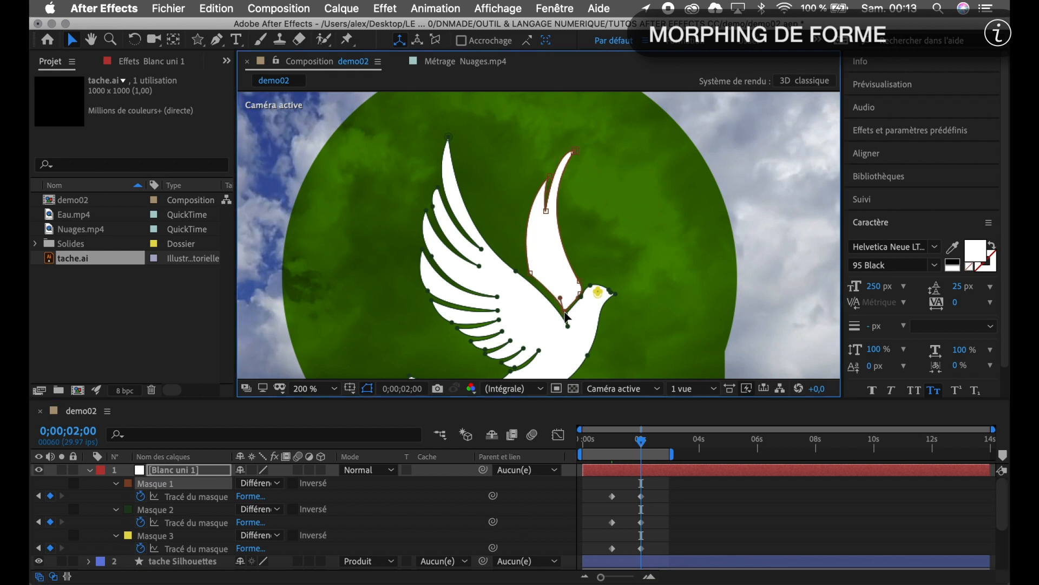
pyautogui.rightClick(566, 313)
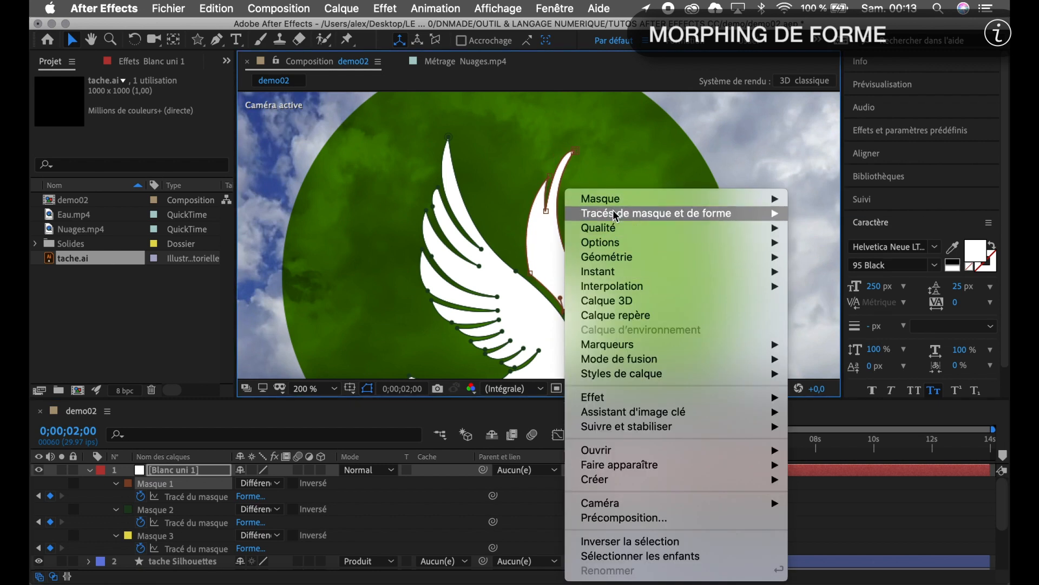
pyautogui.moveTo(612, 212)
pyautogui.click(809, 253)
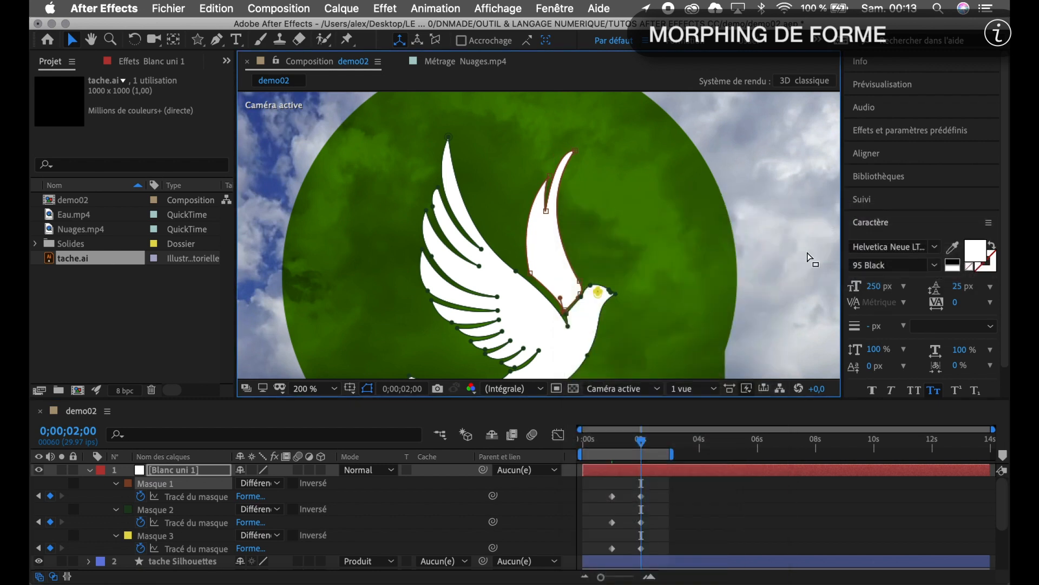
# - Set the lowest point of the eagle's right wing, beside the neck, as Masque 1's first vertex at 0;00;01;00
pyautogui.click(643, 441)
pyautogui.moveTo(642, 443); pyautogui.dragTo(614, 441)
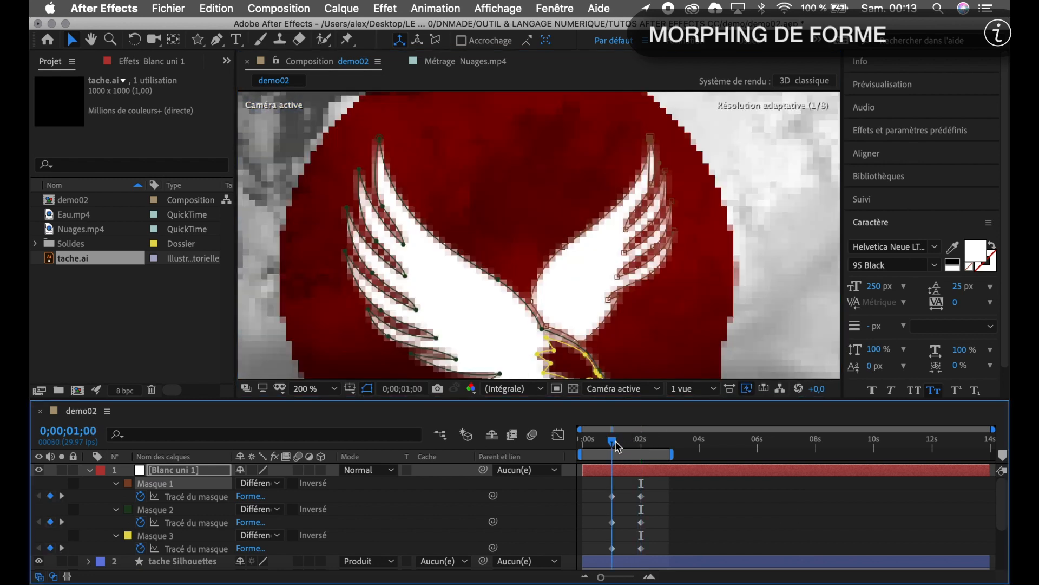
pyautogui.click(582, 344)
pyautogui.rightClick(583, 347)
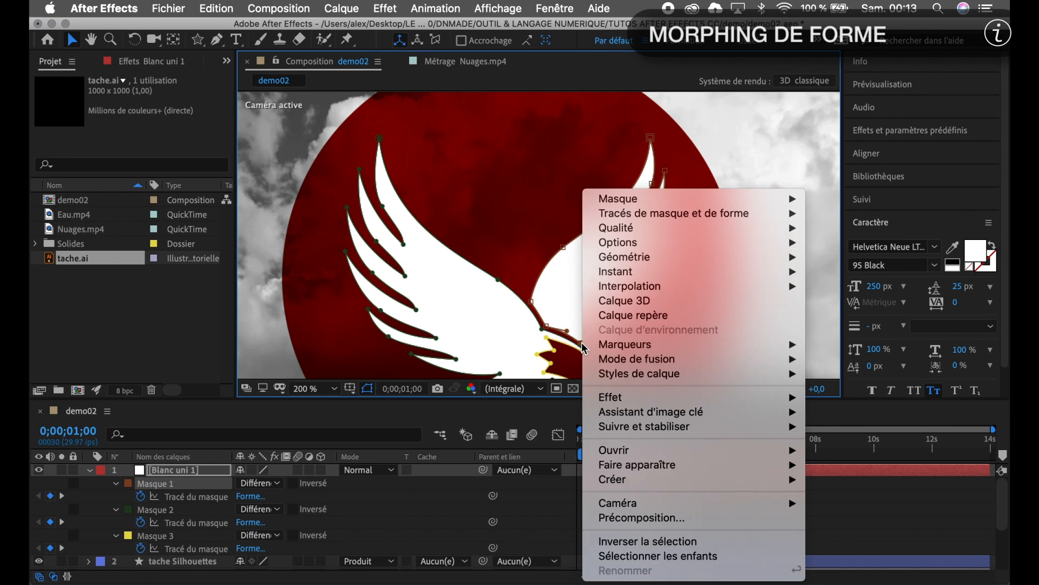
pyautogui.moveTo(648, 215)
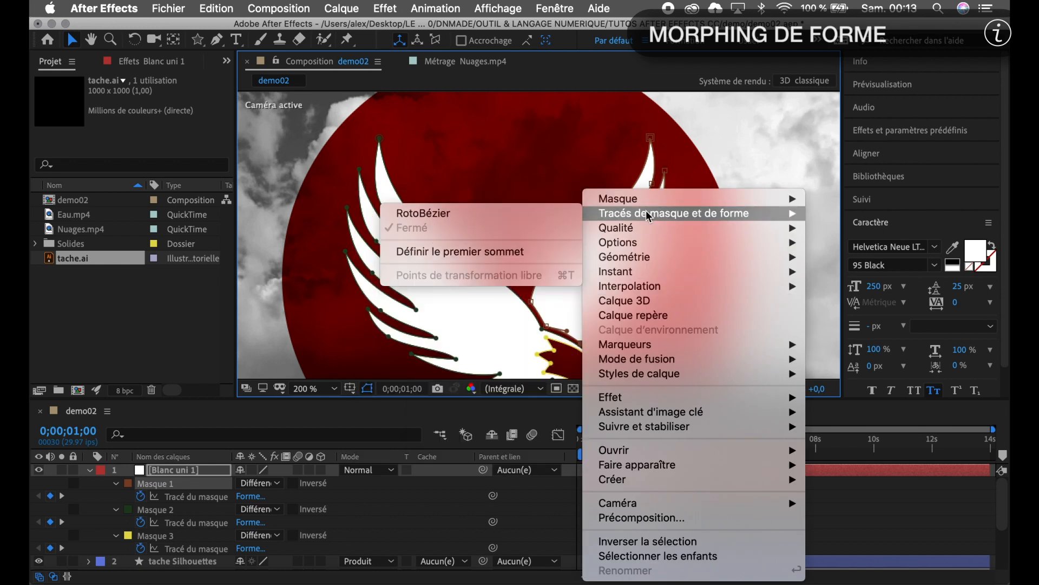
pyautogui.click(510, 253)
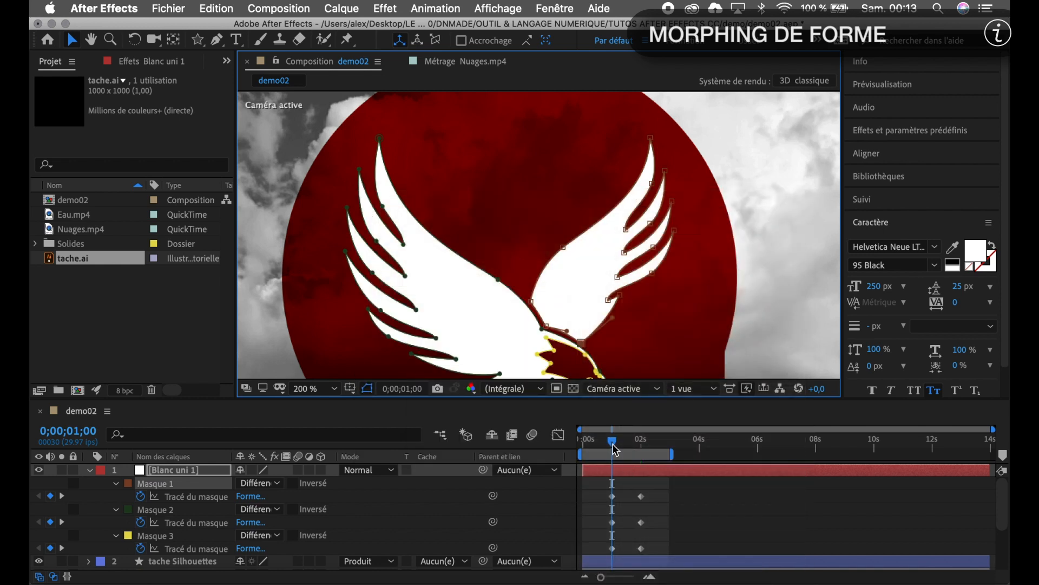
# - Set the notch between the two feathers of the dove's right wing as Masque 1's first vertex at 0;00;02;00, and scrub the morph
pyautogui.moveTo(614, 445); pyautogui.dragTo(635, 456)
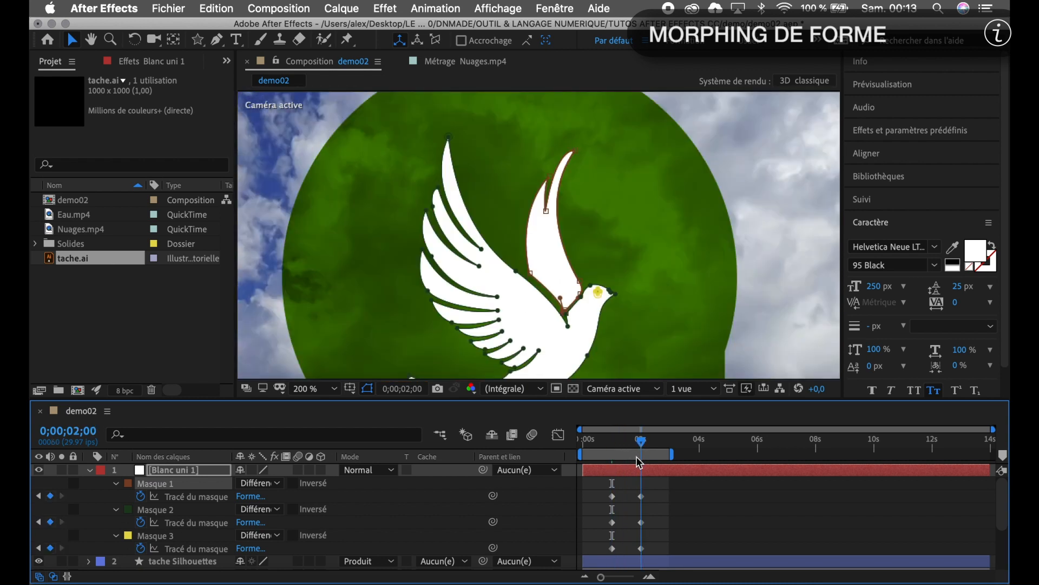
pyautogui.rightClick(635, 457)
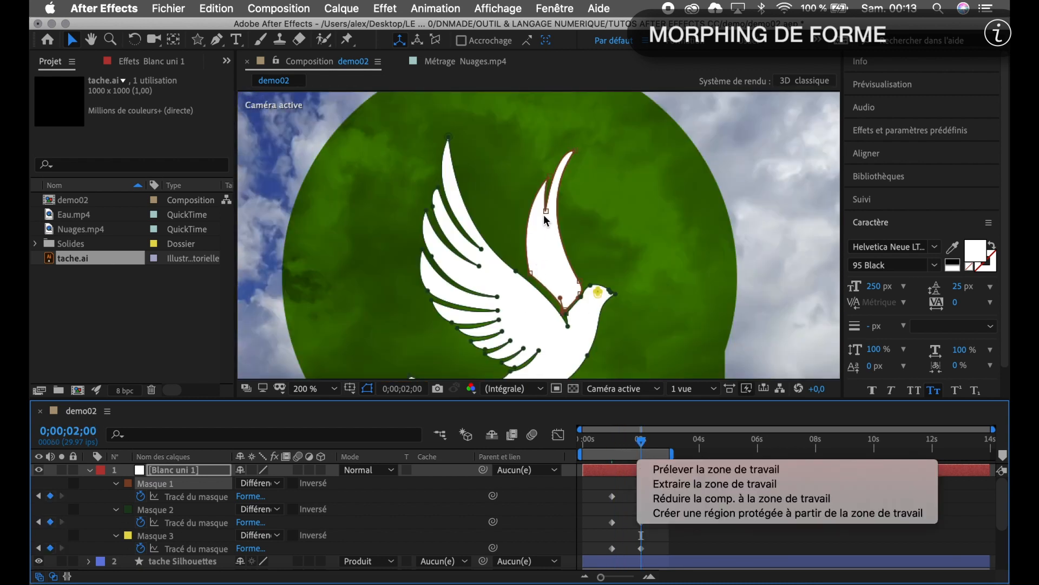
pyautogui.click(546, 210)
pyautogui.click(546, 211)
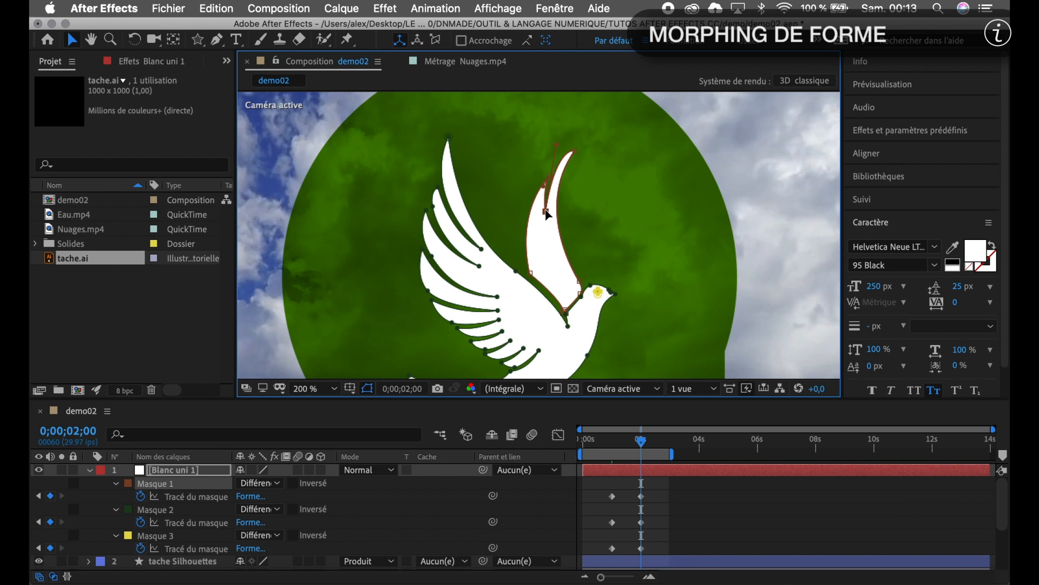
pyautogui.rightClick(547, 215)
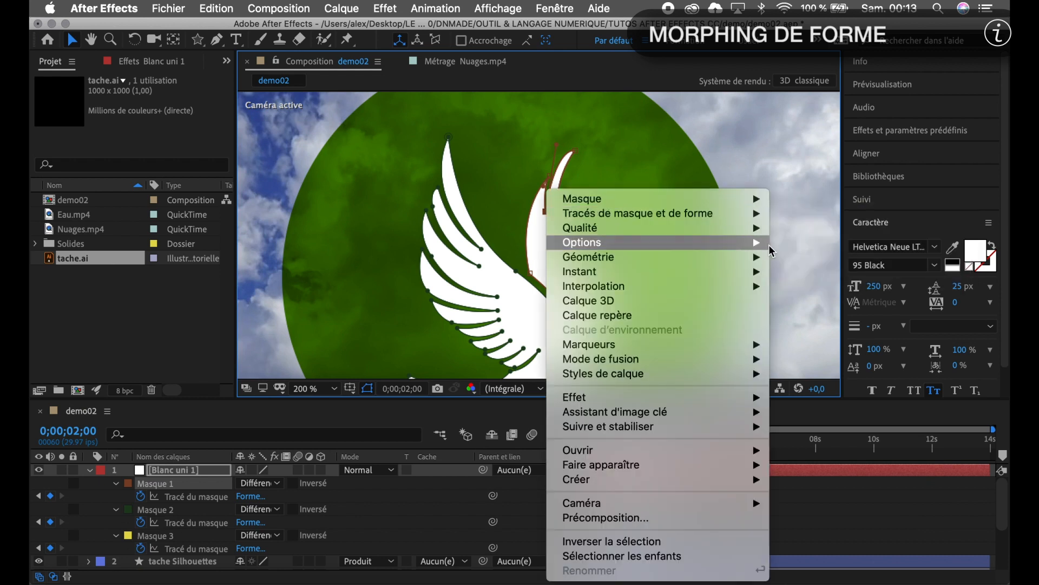
pyautogui.moveTo(756, 217)
pyautogui.click(799, 255)
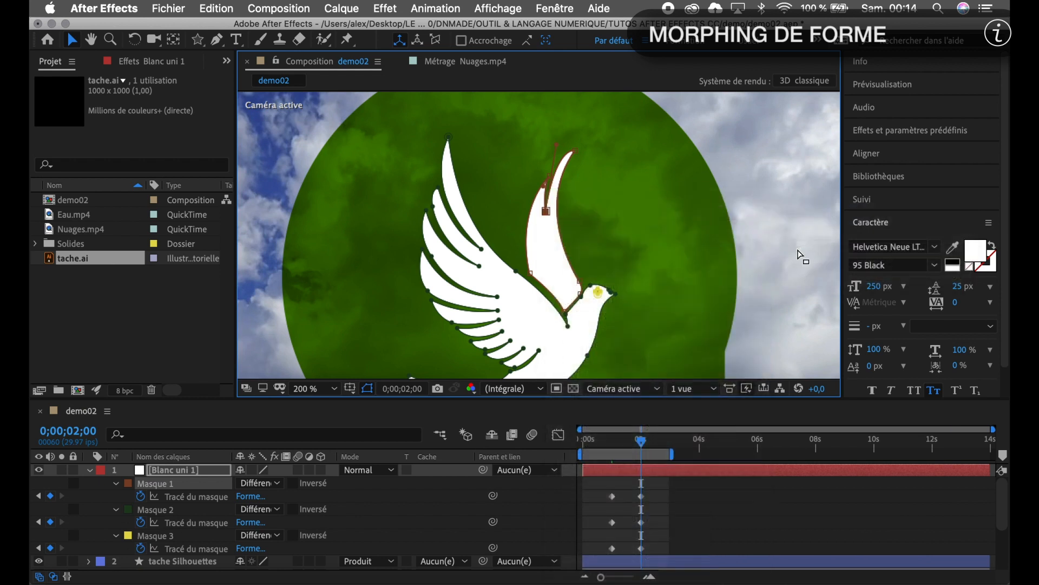
pyautogui.moveTo(643, 443)
pyautogui.mouseDown()
pyautogui.moveTo(619, 442)
pyautogui.moveTo(645, 453)
pyautogui.mouseUp()
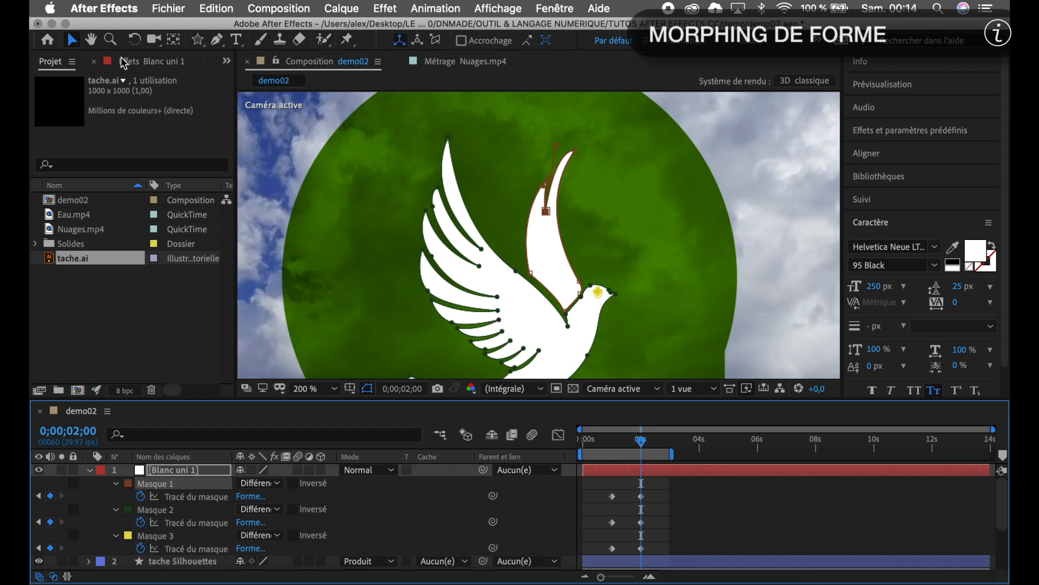
# - Examine the dove's eye and head up close, and compare them with the eagle's head at 0;00;01;00
pyautogui.click(114, 41)
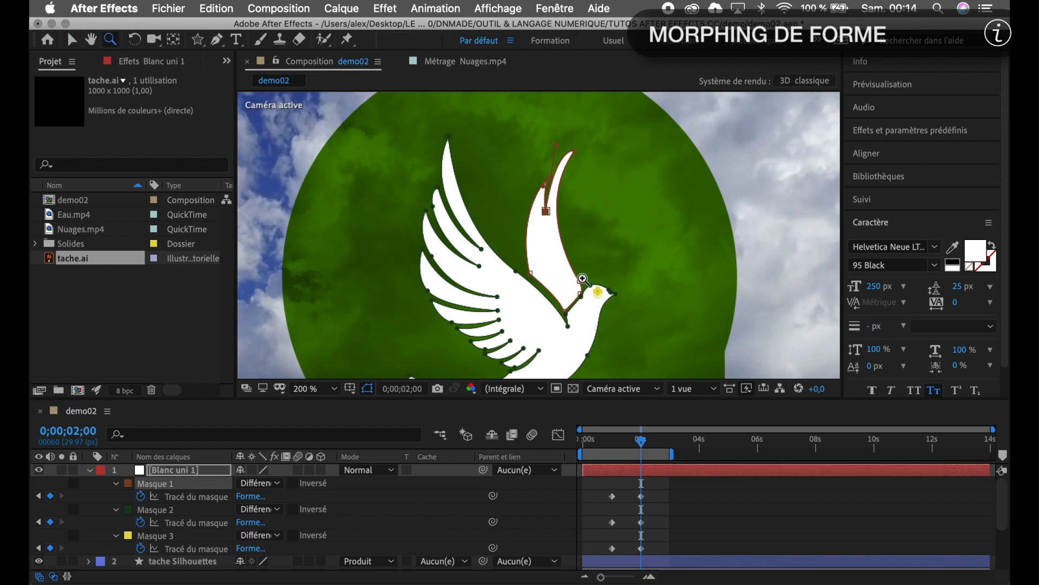
pyautogui.moveTo(594, 288); pyautogui.dragTo(613, 305)
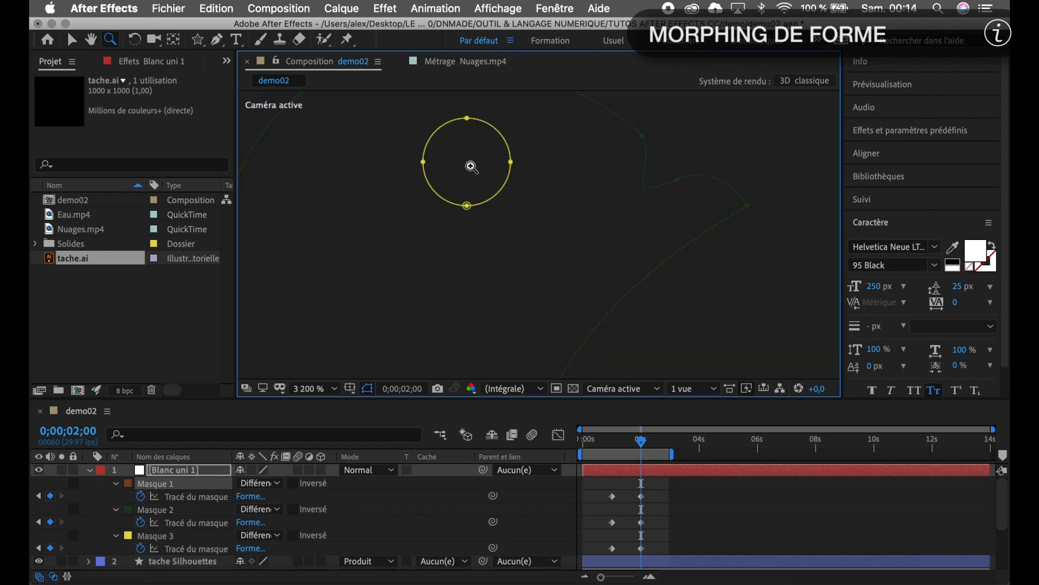
pyautogui.rightClick(471, 172)
pyautogui.press('Escape')
pyautogui.keyDown('alt'); pyautogui.click(465, 173); pyautogui.keyUp('alt')
pyautogui.keyDown('alt'); pyautogui.click(547, 273); pyautogui.keyUp('alt')
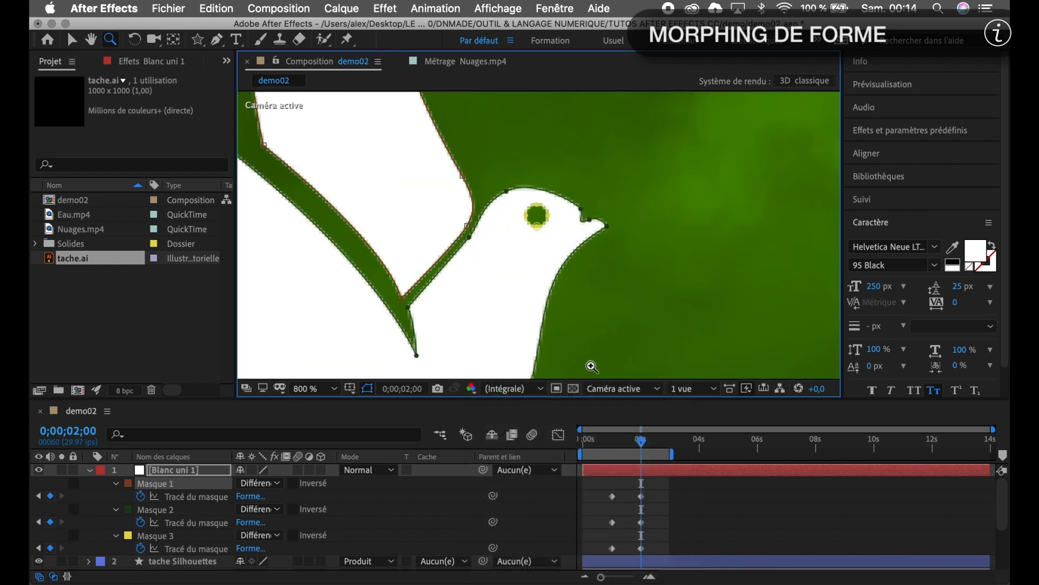
pyautogui.moveTo(610, 337); pyautogui.dragTo(643, 207)
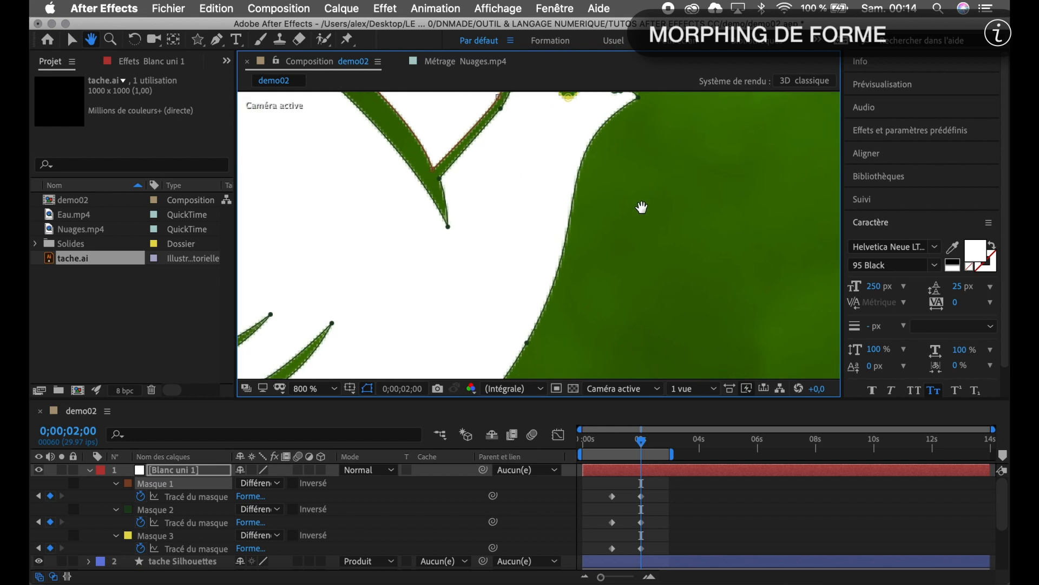
pyautogui.moveTo(643, 443); pyautogui.dragTo(612, 442)
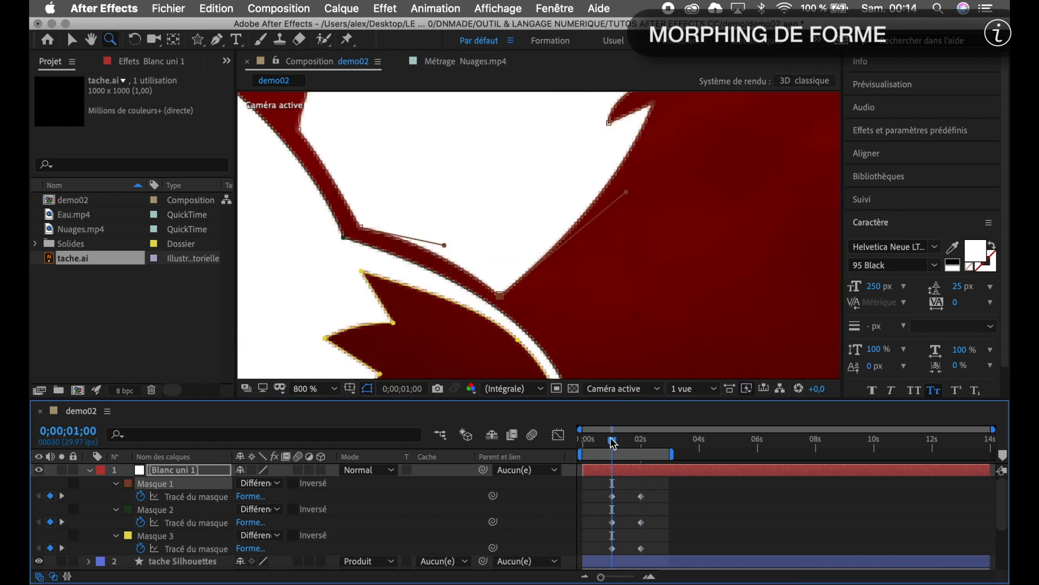
pyautogui.moveTo(613, 442); pyautogui.dragTo(646, 468)
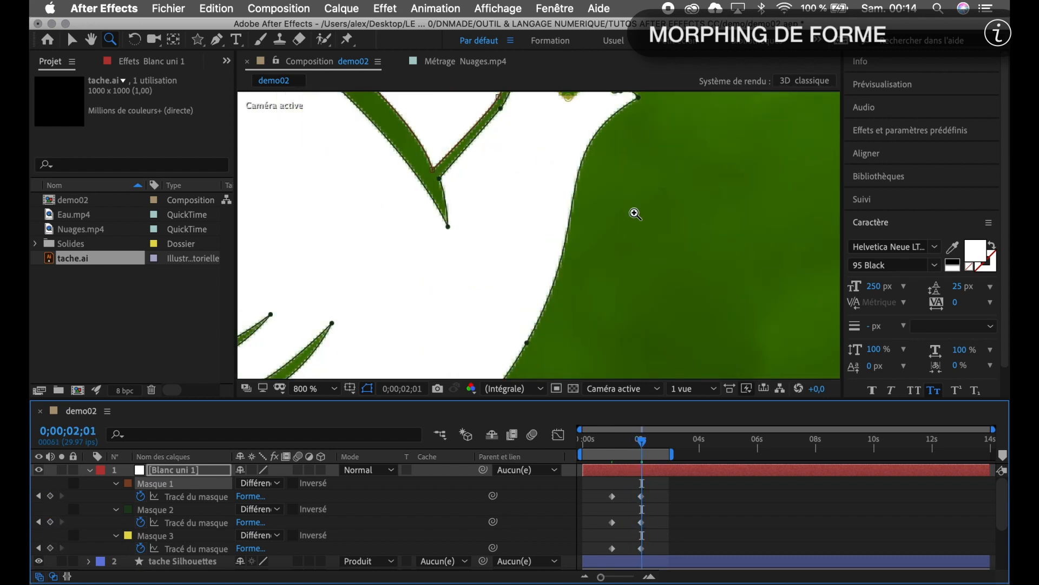
# - Set the top point of the dove's eye as Masque 3's first vertex at 0;00;02;01
pyautogui.press('h')
pyautogui.moveTo(626, 177); pyautogui.dragTo(633, 286)
pyautogui.press('z')
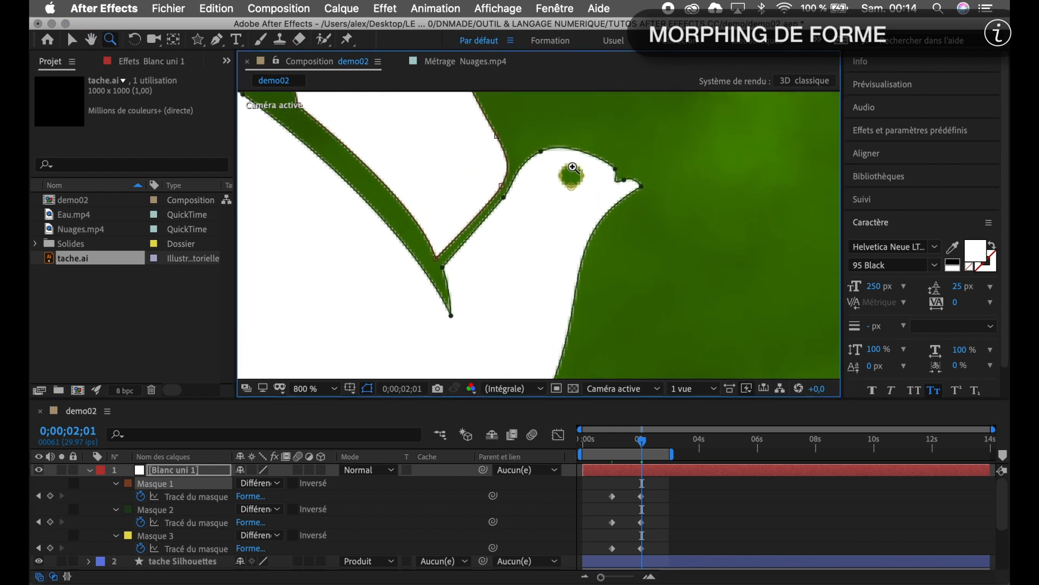
pyautogui.press('v')
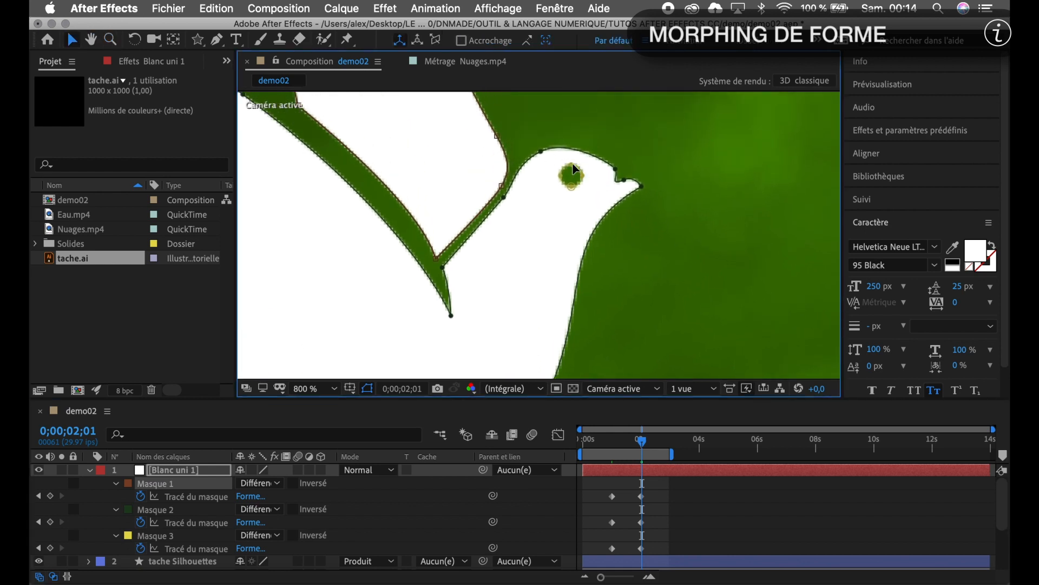
pyautogui.click(575, 169)
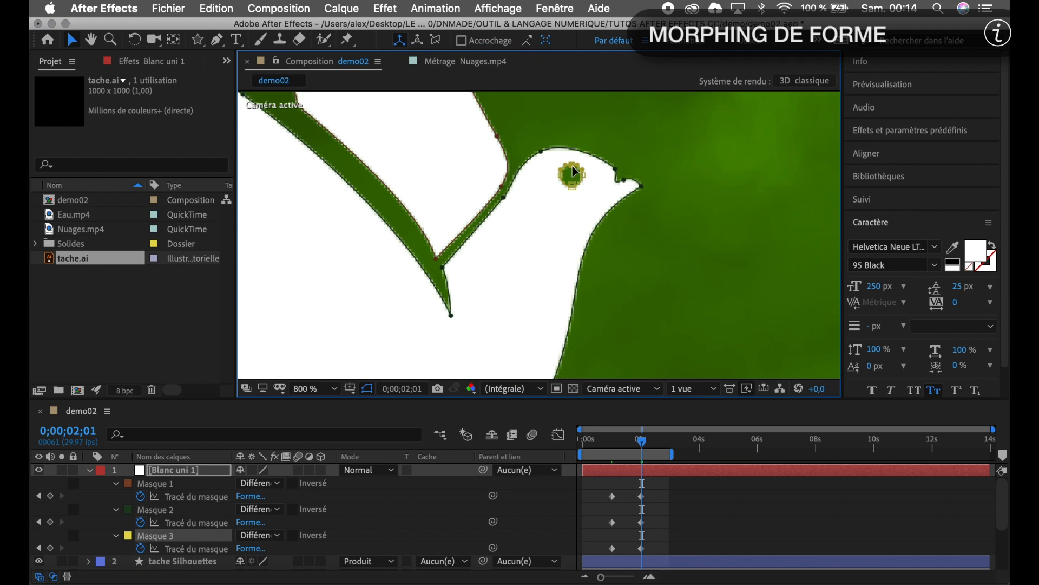
pyautogui.rightClick(575, 171)
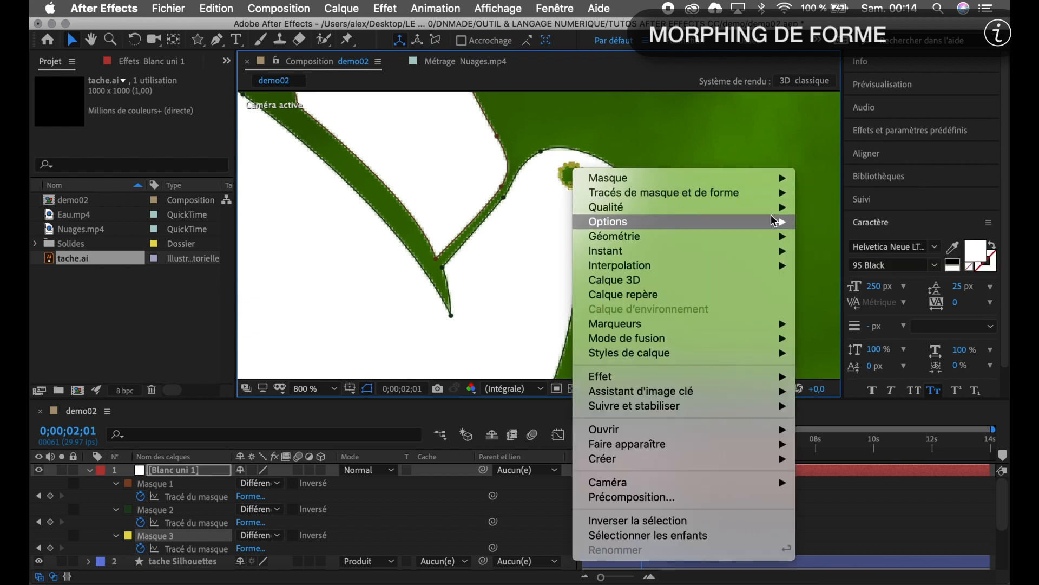
pyautogui.moveTo(778, 196)
pyautogui.click(853, 231)
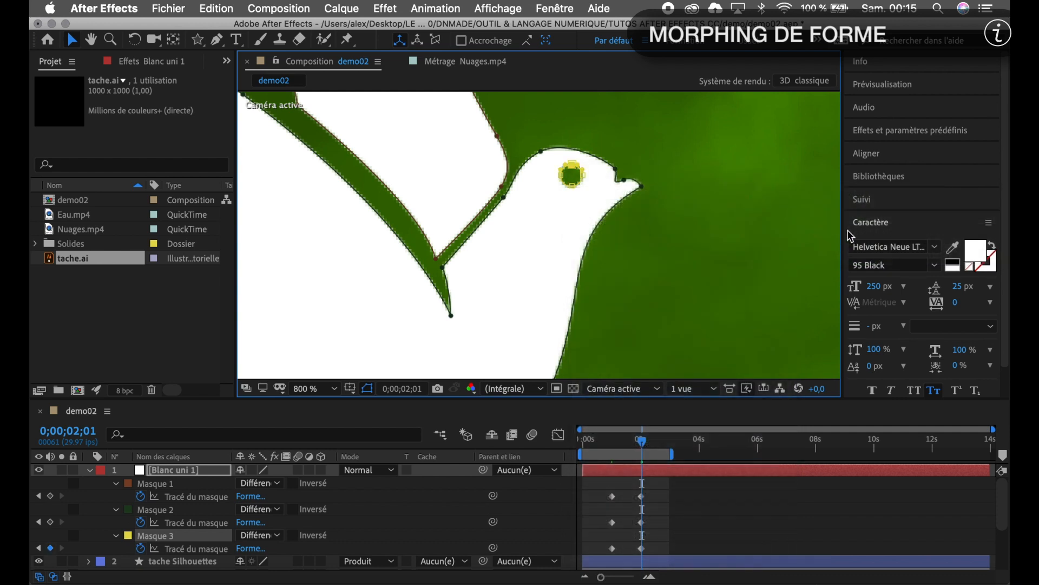
# - Set the point on the upper curve of the eagle's head as Masque 3's first vertex at 0;00;01;00
pyautogui.click(642, 441)
pyautogui.moveTo(642, 442); pyautogui.dragTo(612, 442)
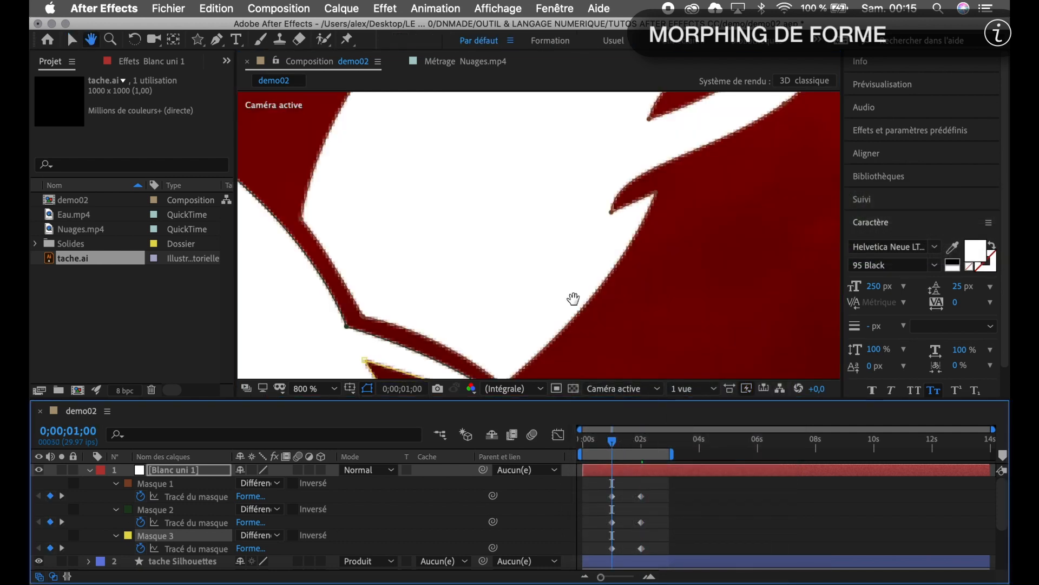
pyautogui.moveTo(571, 298); pyautogui.dragTo(545, 120)
pyautogui.press('v')
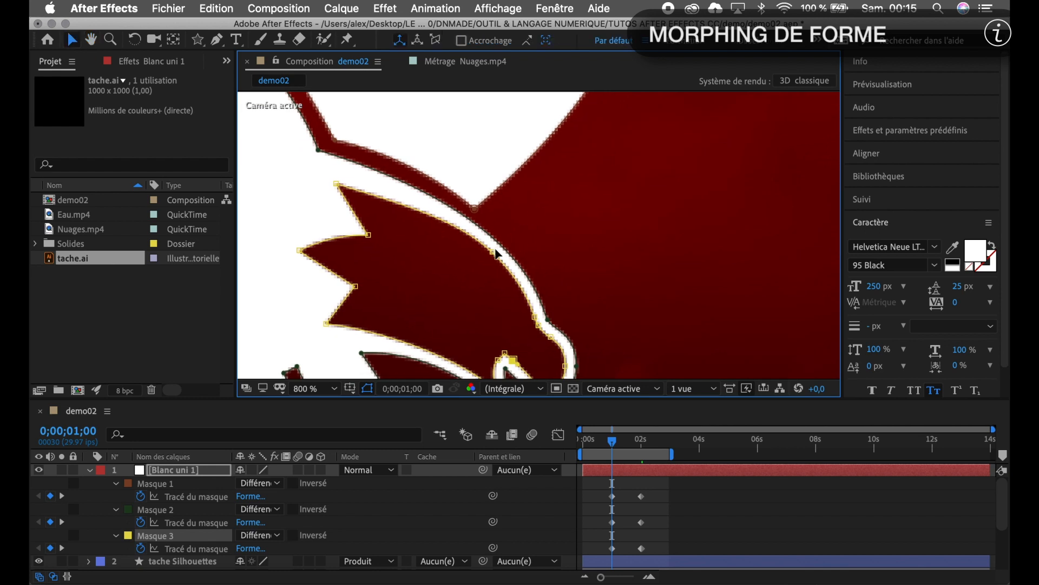
pyautogui.click(492, 252)
pyautogui.rightClick(493, 251)
pyautogui.moveTo(536, 213)
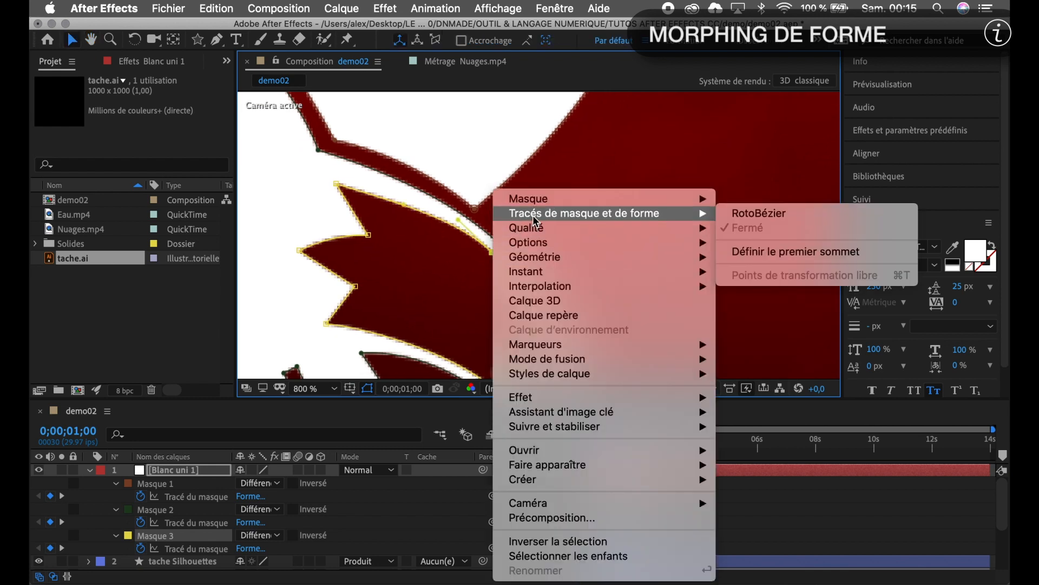
pyautogui.click(752, 252)
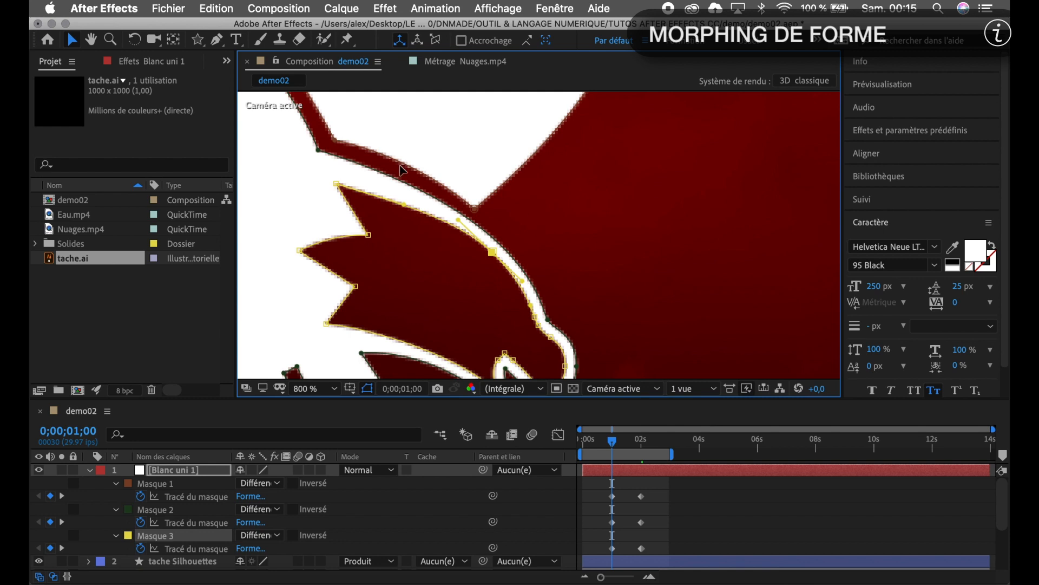
# - Scrub through the whole eagle-to-dove morph, and hide the mask outlines by deselecting the white solid
pyautogui.click(111, 39)
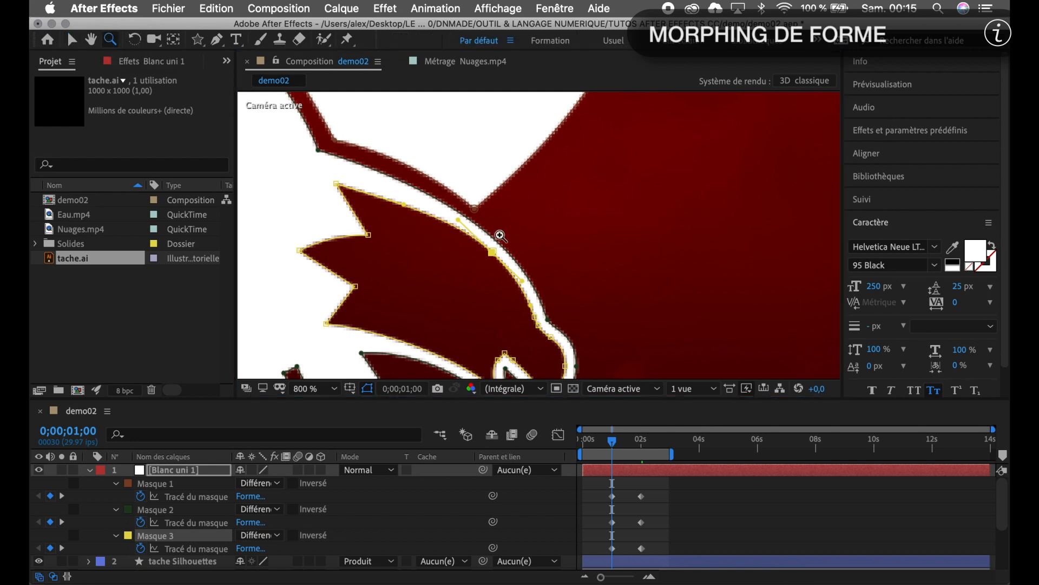
pyautogui.keyDown('alt'); pyautogui.click(506, 219); pyautogui.keyUp('alt')
pyautogui.keyDown('alt'); pyautogui.click(507, 222); pyautogui.keyUp('alt')
pyautogui.keyDown('alt'); pyautogui.click(507, 222); pyautogui.keyUp('alt')
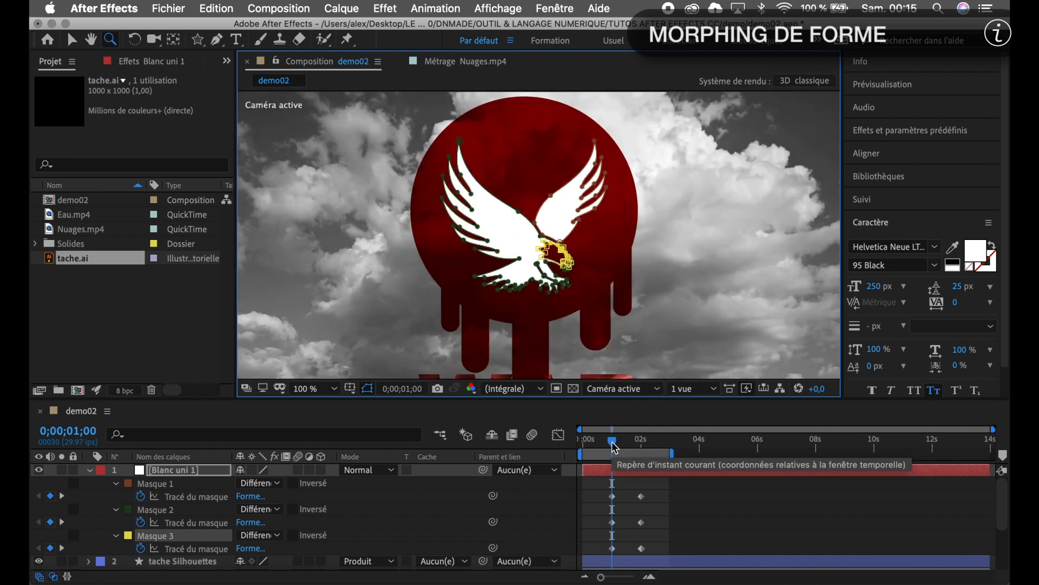
pyautogui.moveTo(613, 443); pyautogui.dragTo(610, 464)
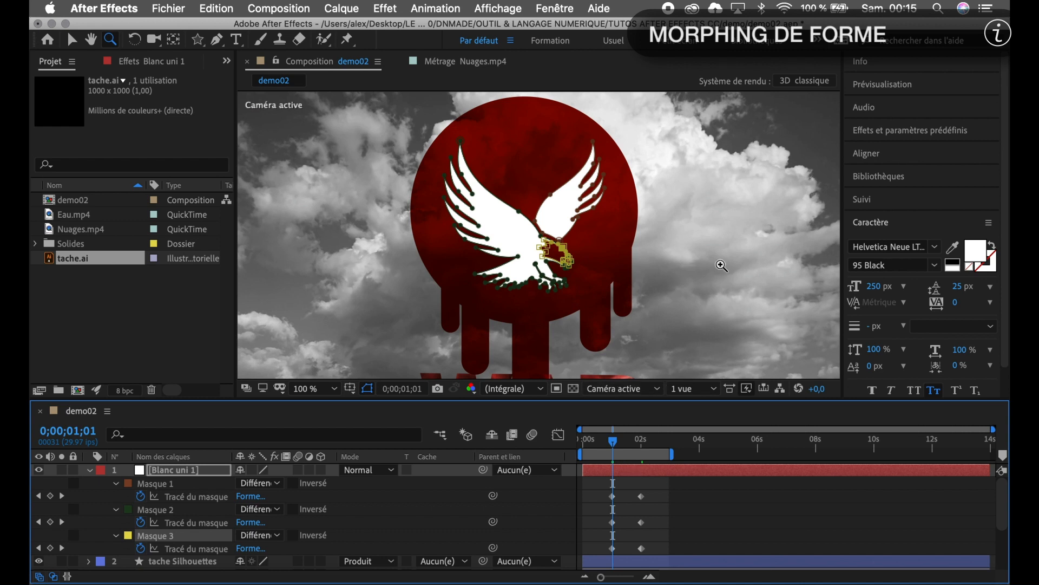
pyautogui.click(721, 265)
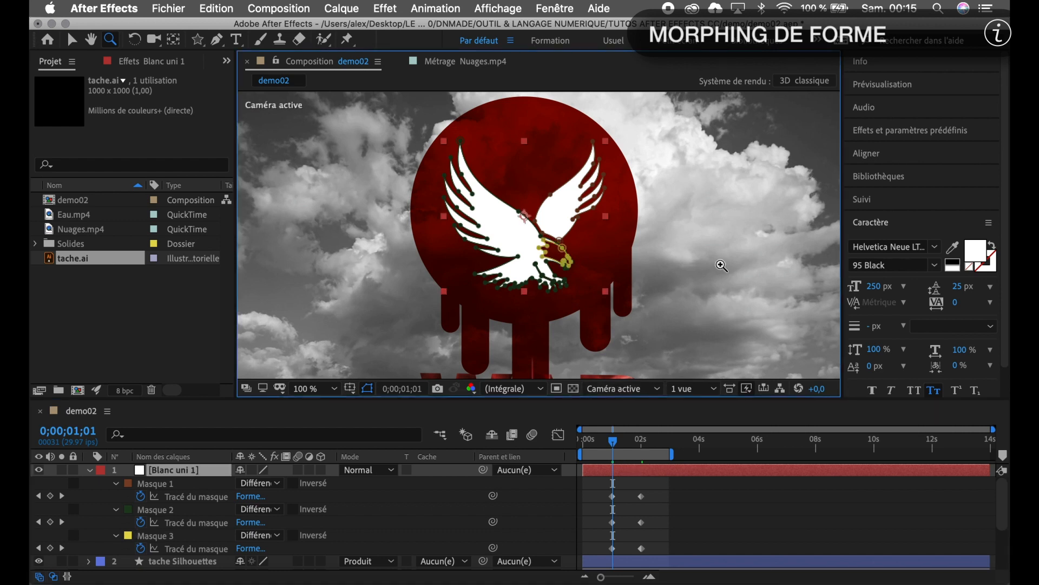
pyautogui.press('v')
pyautogui.click(721, 263)
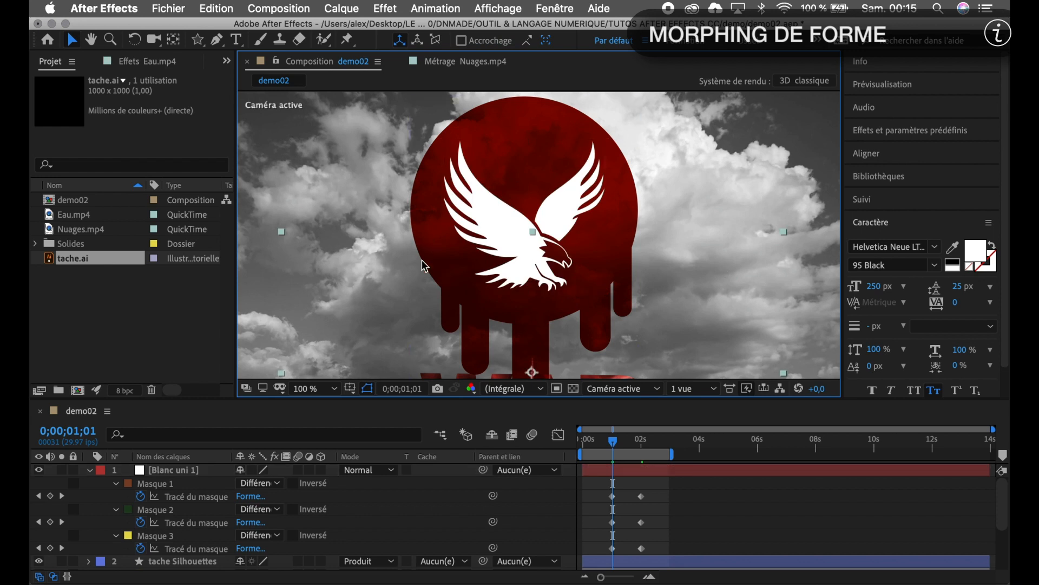
# - Try Alpha [Blanc uni 1] as the tache Silhouettes layer's track matte, and set it to Alpha inversé [Blanc uni 1]
pyautogui.click(179, 471)
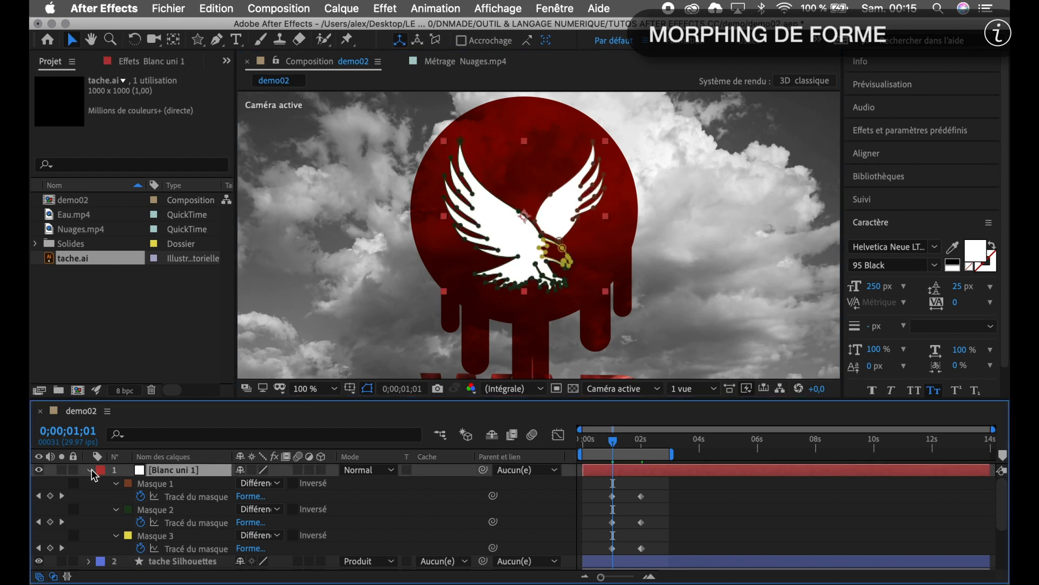
pyautogui.scroll(-1, 385, 509)
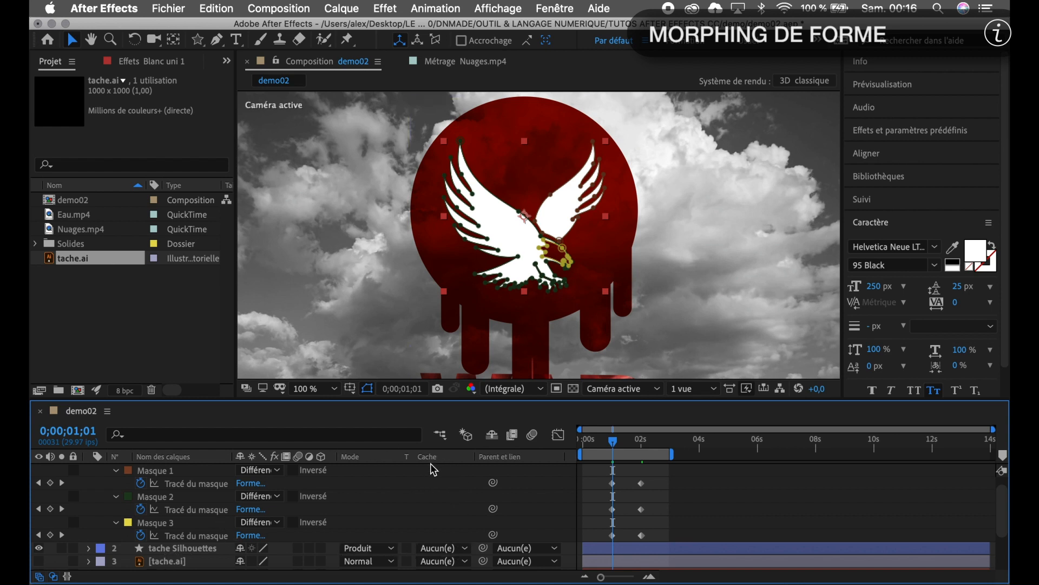
pyautogui.click(460, 548)
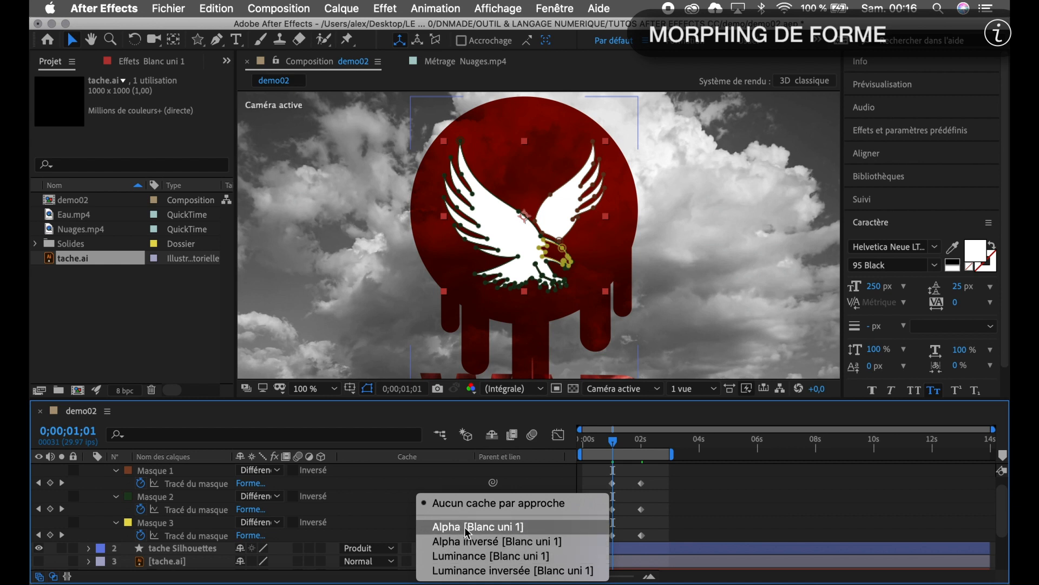
pyautogui.click(465, 528)
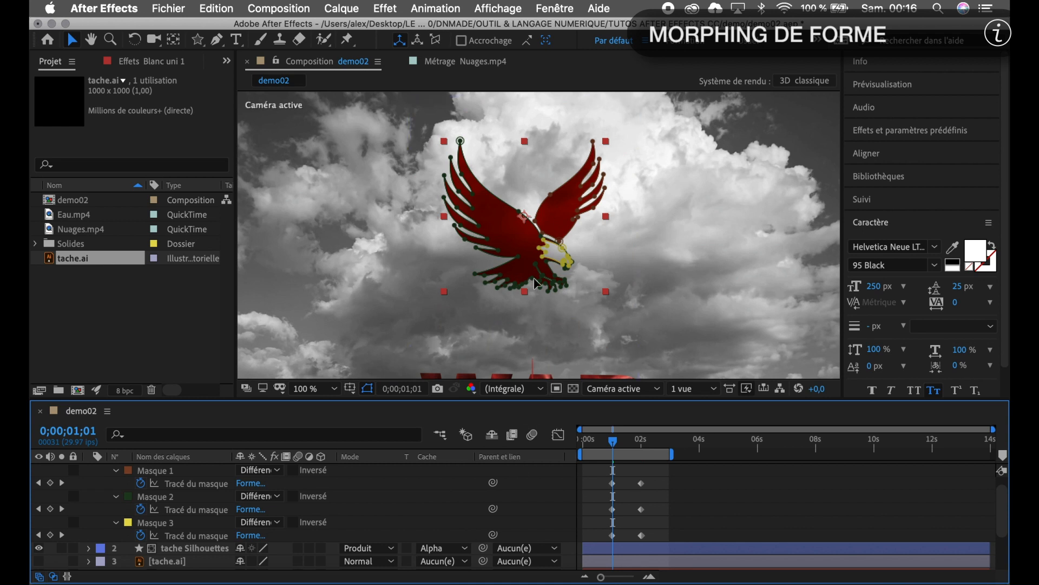
pyautogui.click(466, 554)
pyautogui.click(468, 543)
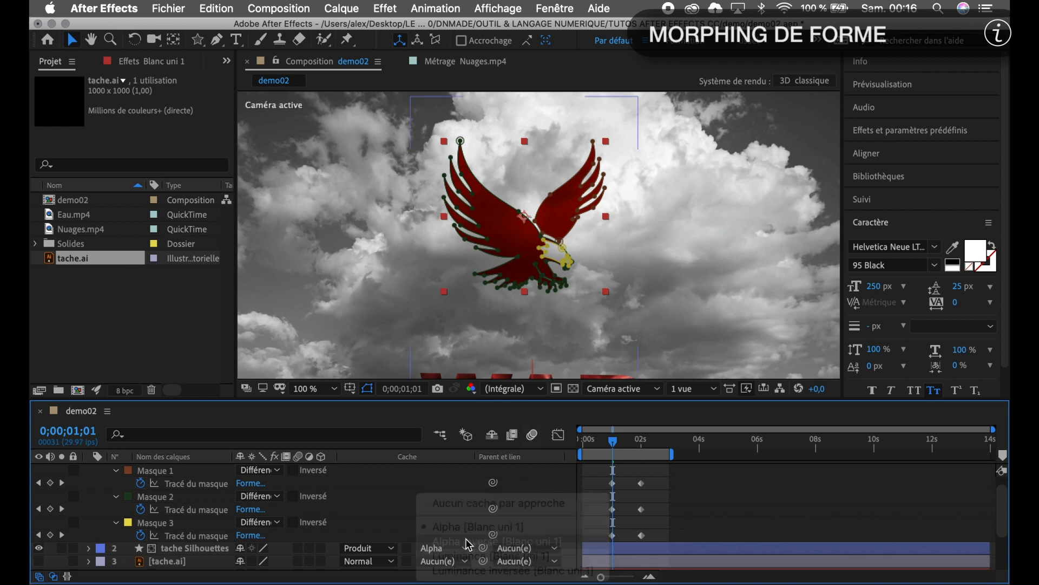
pyautogui.click(725, 230)
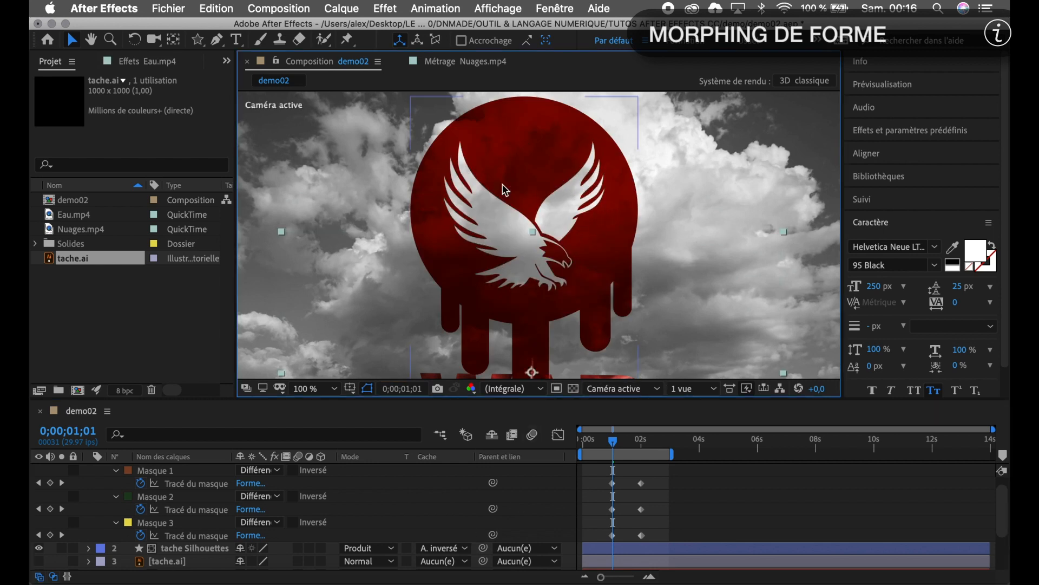
# - Scrub the cut-out morph to 0;00;02;00, and select the Blanc uni 1 layer
pyautogui.moveTo(613, 441); pyautogui.dragTo(641, 456)
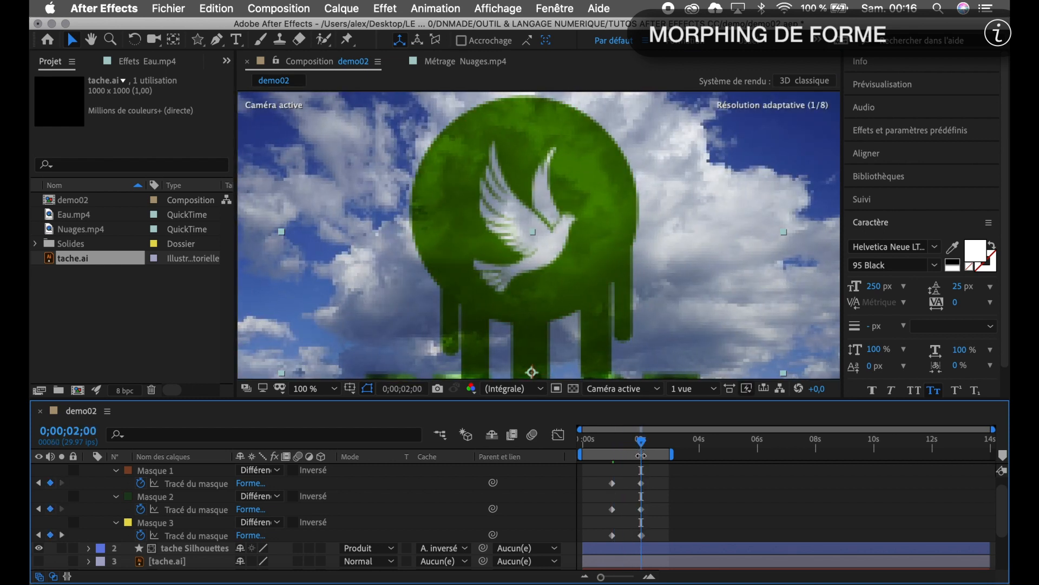
pyautogui.scroll(1, 189, 476)
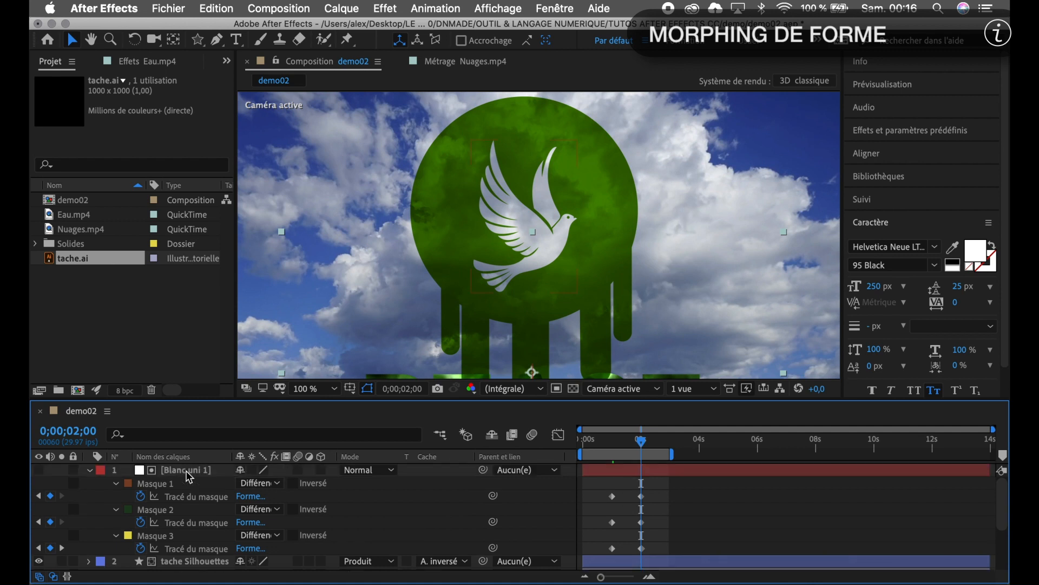
pyautogui.click(189, 477)
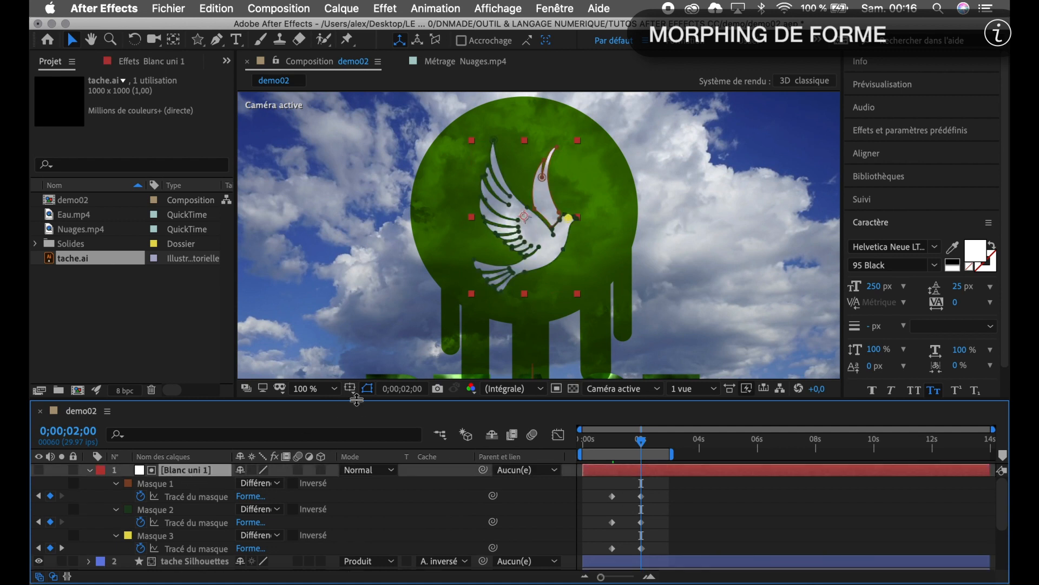
# - Enlarge the timeline, select every layer and reveal all their keyframed properties
pyautogui.moveTo(356, 400); pyautogui.dragTo(360, 295)
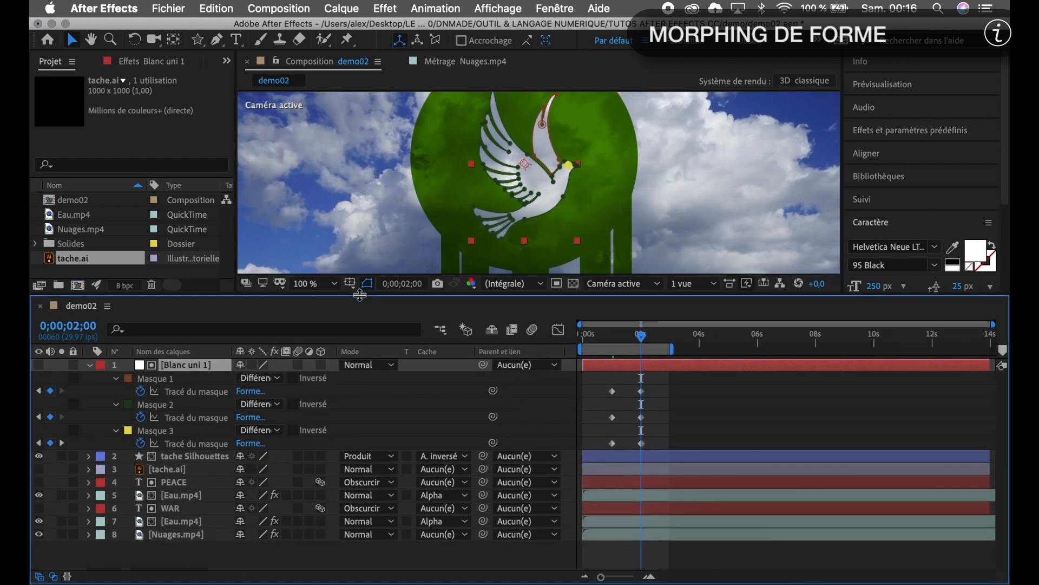
pyautogui.press('super+a')
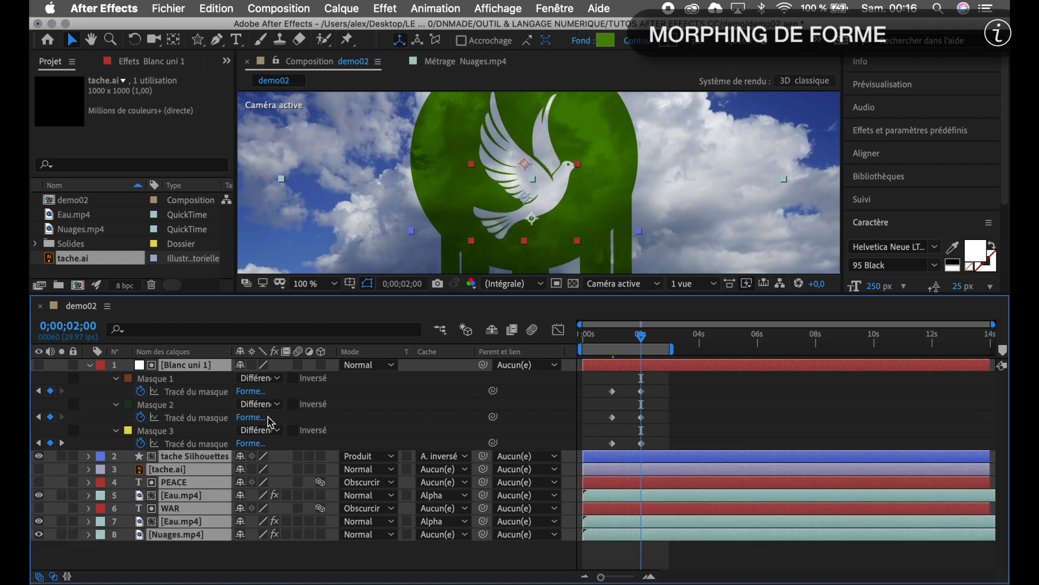
pyautogui.press('u')
pyautogui.press('u')
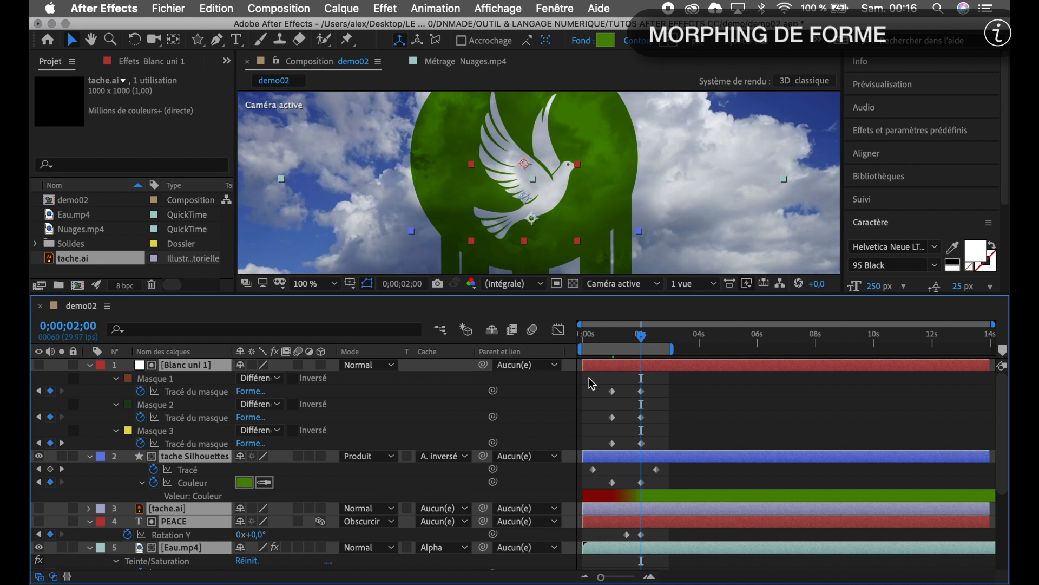
# - Select the revealed keyframes of all layers and apply the Lissage de vitesse keyframe assistant to them
pyautogui.moveTo(588, 378); pyautogui.dragTo(673, 581)
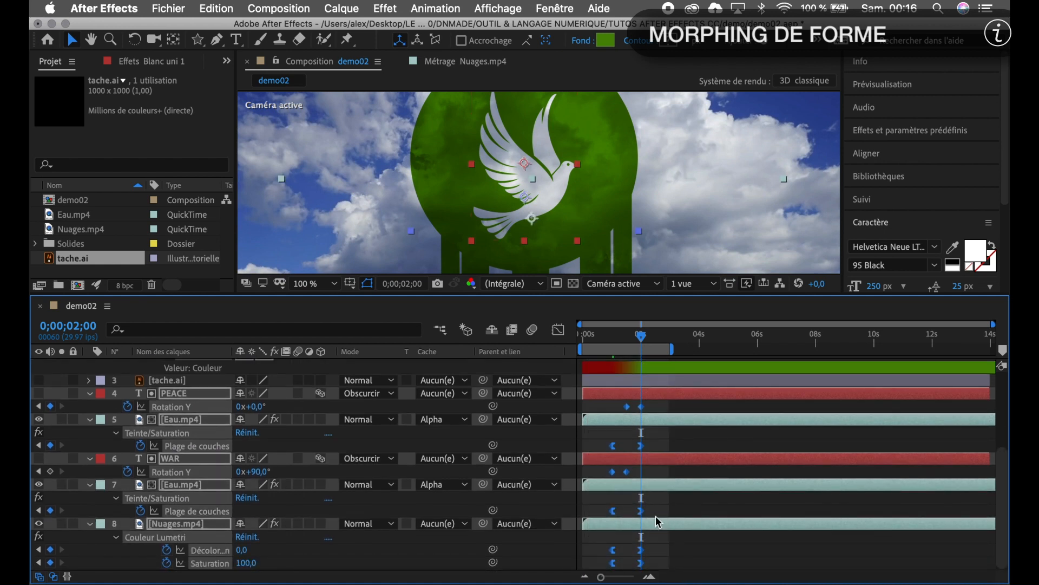
pyautogui.rightClick(627, 473)
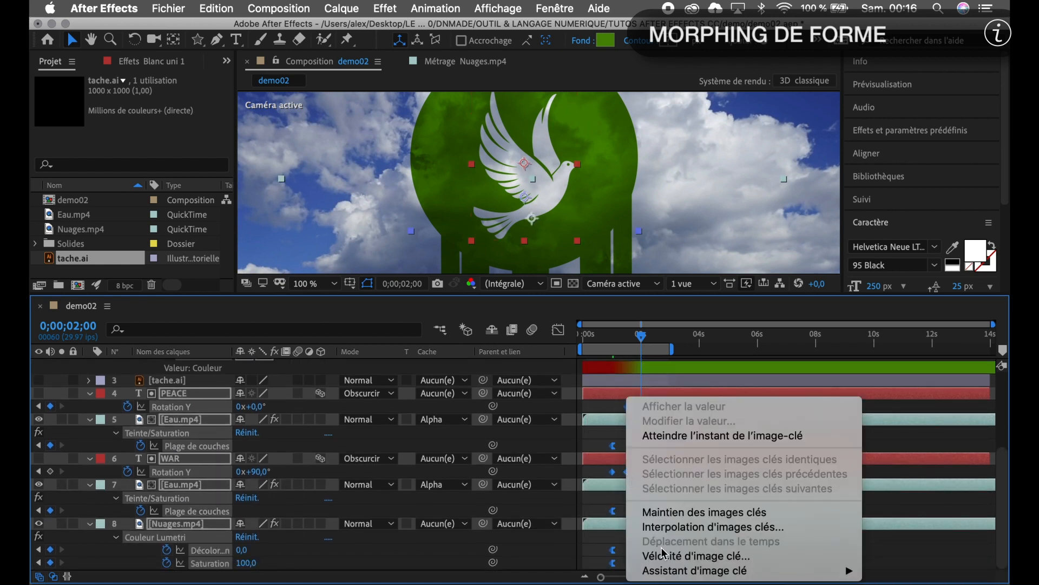
pyautogui.moveTo(664, 573)
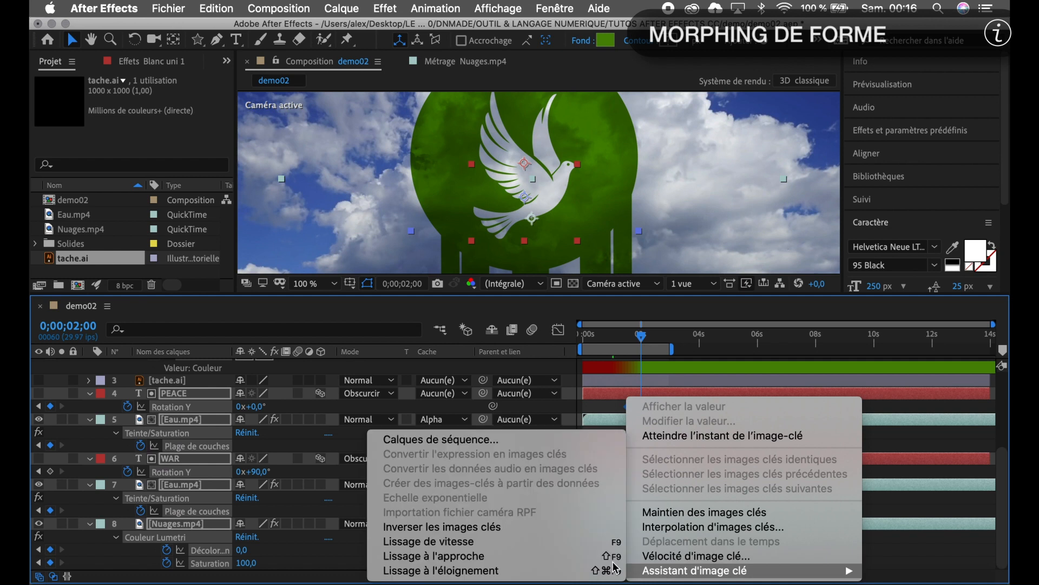
pyautogui.click(506, 543)
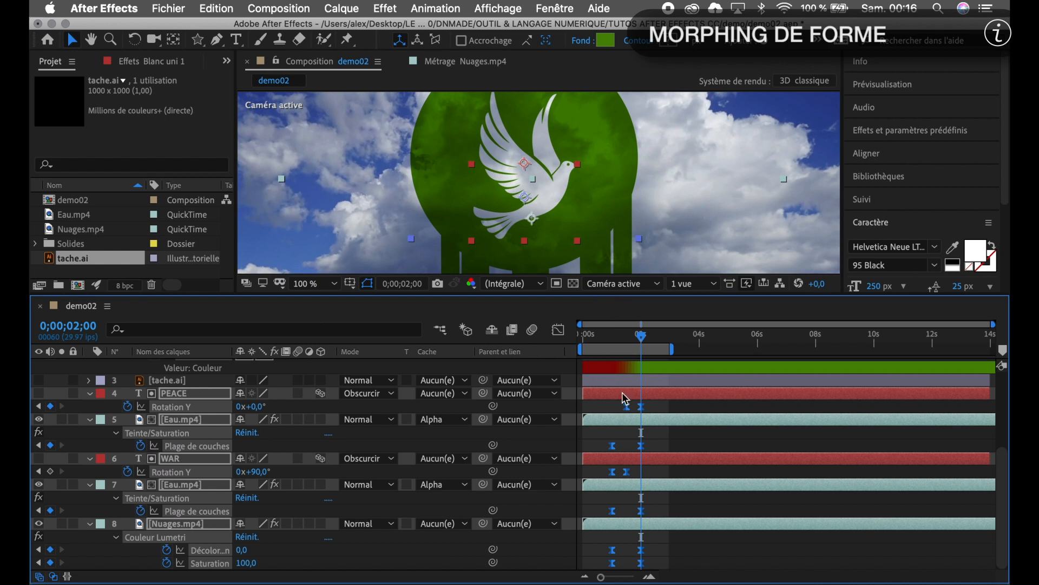
pyautogui.scroll(5, 195, 393)
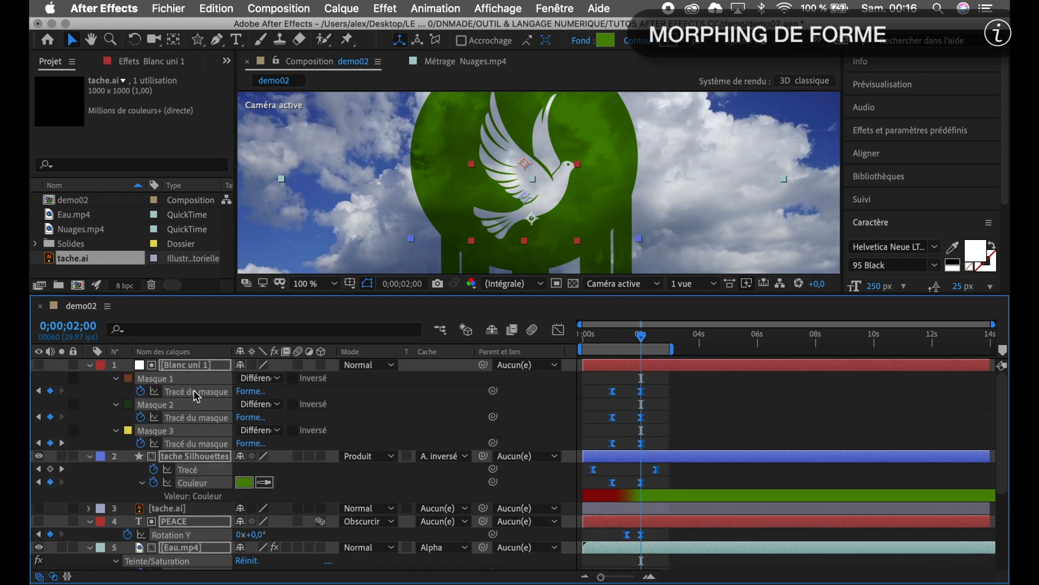
pyautogui.click(674, 401)
# - Enlarge the composition view and scrub the eased animation from 0;00;00;00 to 0;00;00;13
pyautogui.moveTo(645, 341); pyautogui.dragTo(574, 346)
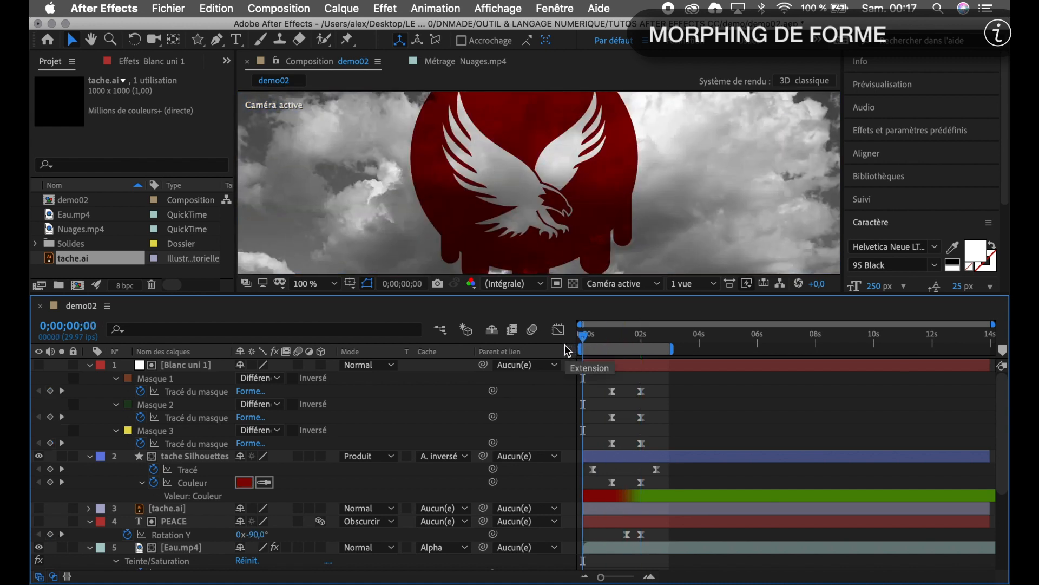
pyautogui.moveTo(591, 295); pyautogui.dragTo(587, 442)
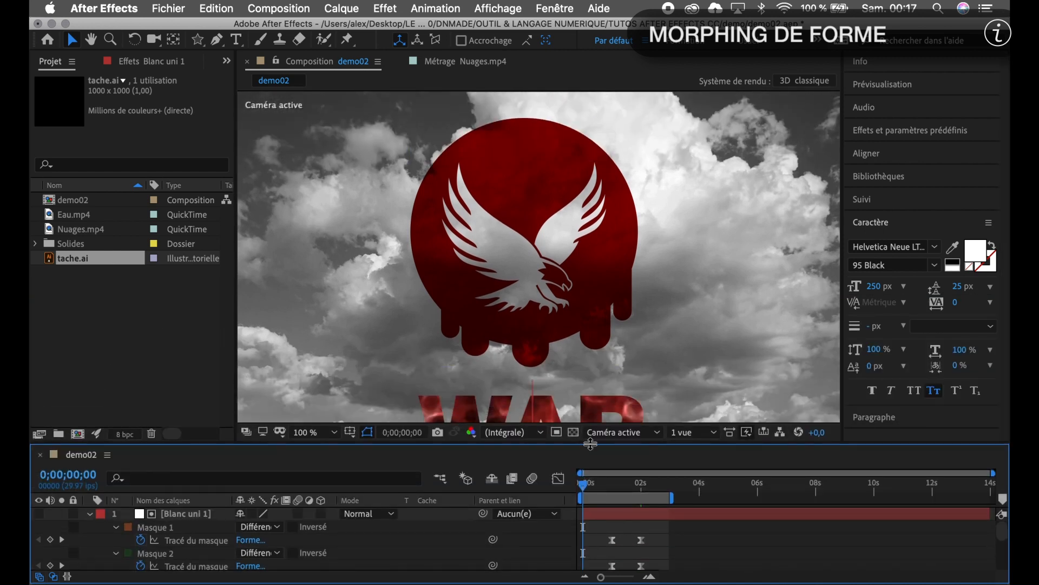
pyautogui.moveTo(588, 490)
pyautogui.mouseDown()
pyautogui.moveTo(652, 495)
pyautogui.moveTo(595, 497)
pyautogui.mouseUp()
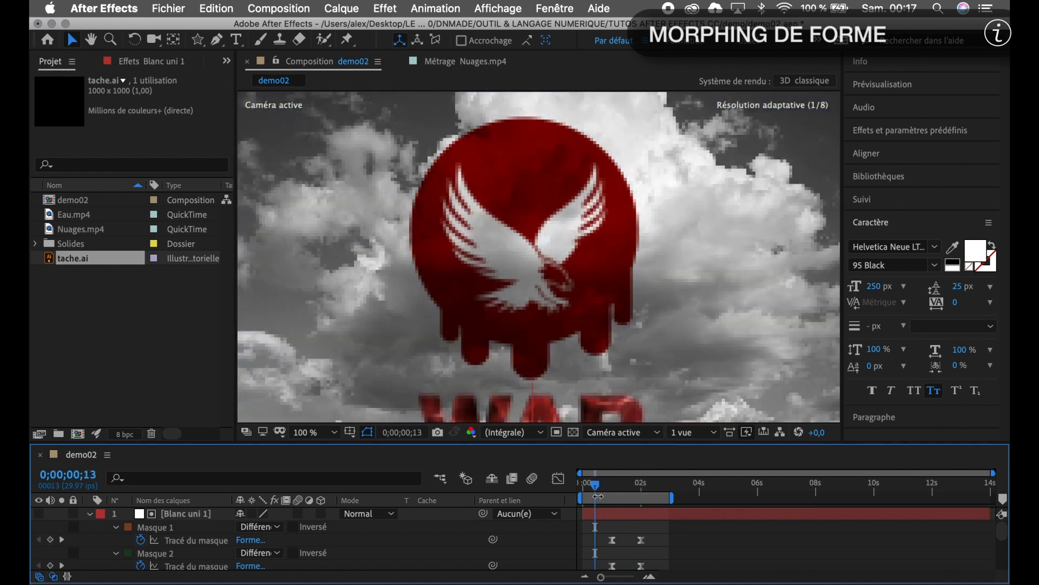
# - Try shifting the path keyframes of all three masks to 0;00;01;29, and undo the keyframe moves
pyautogui.scroll(-2, 683, 557)
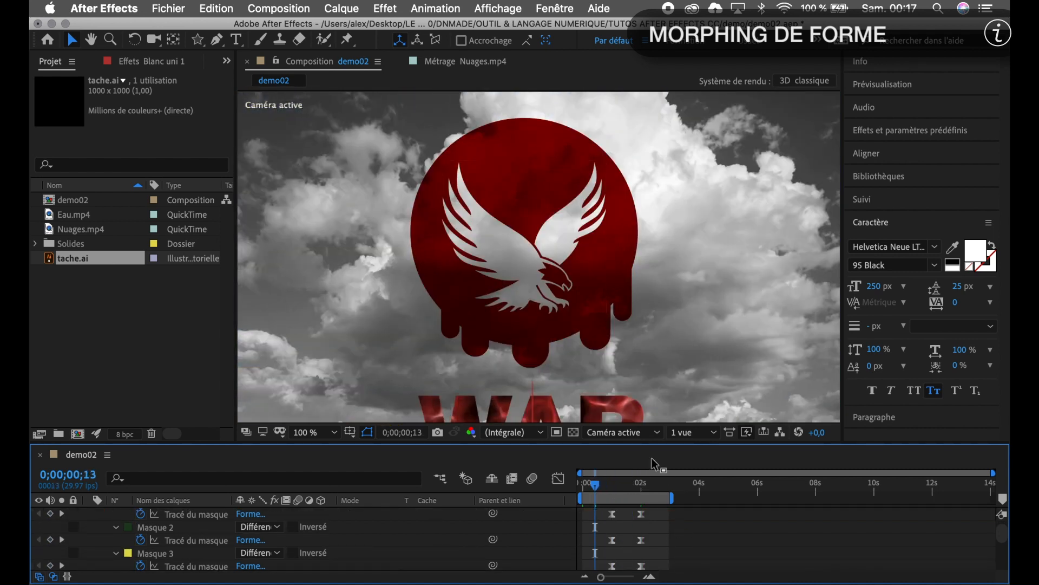
pyautogui.moveTo(654, 444); pyautogui.dragTo(653, 362)
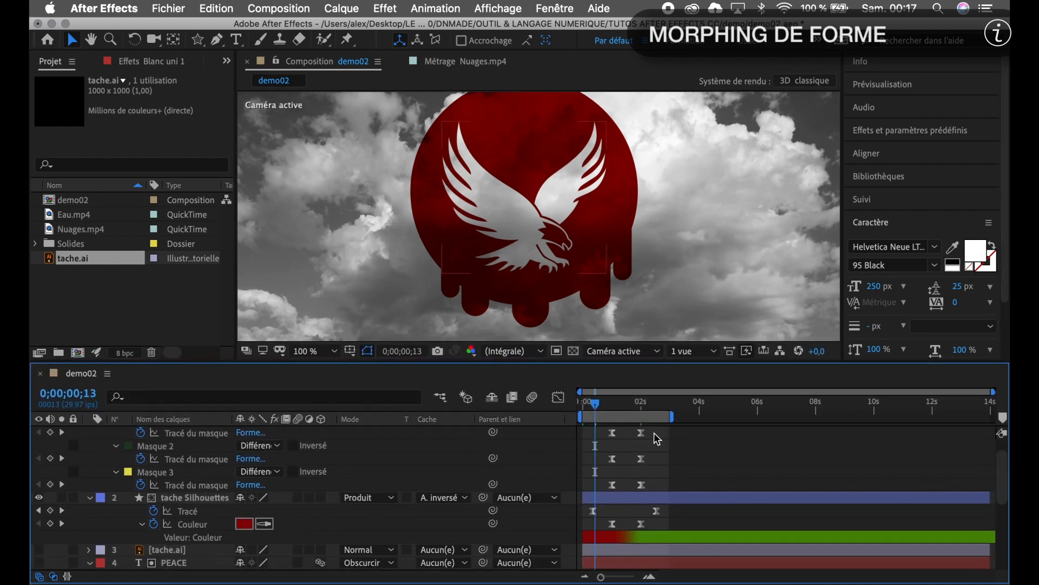
pyautogui.moveTo(655, 433); pyautogui.dragTo(612, 493)
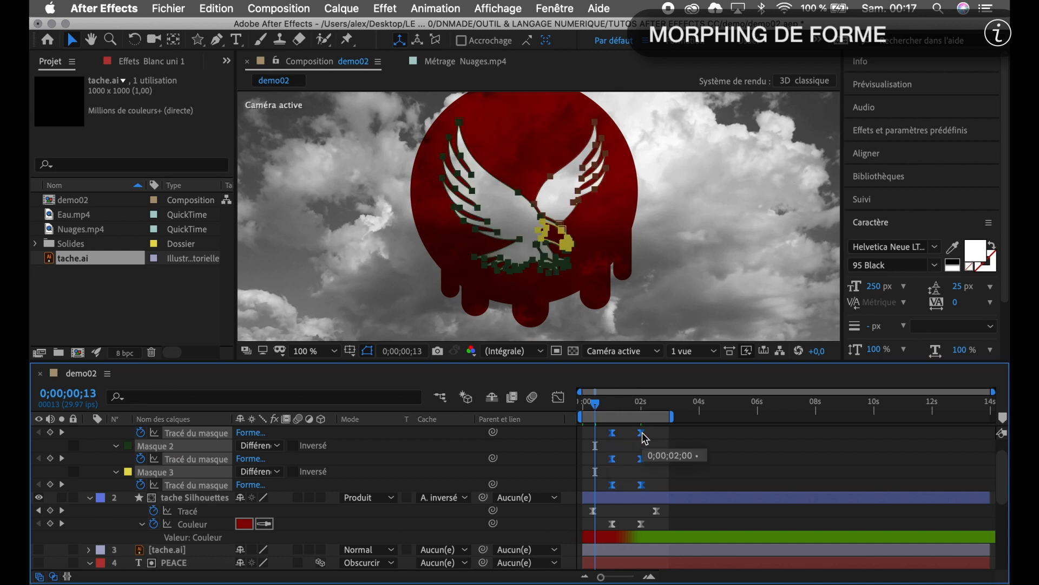
pyautogui.moveTo(642, 434); pyautogui.dragTo(643, 434)
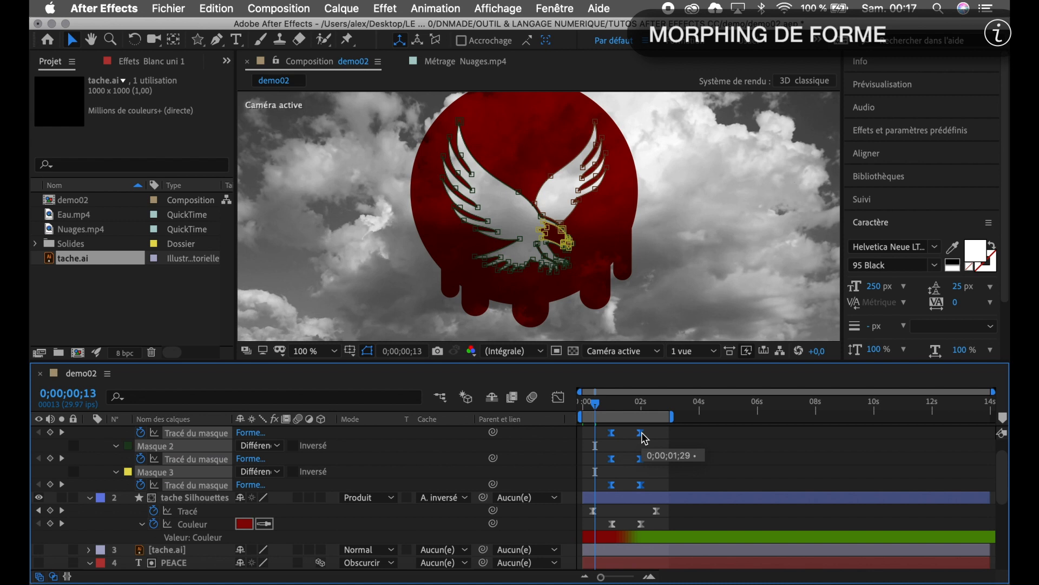
pyautogui.press('super+z')
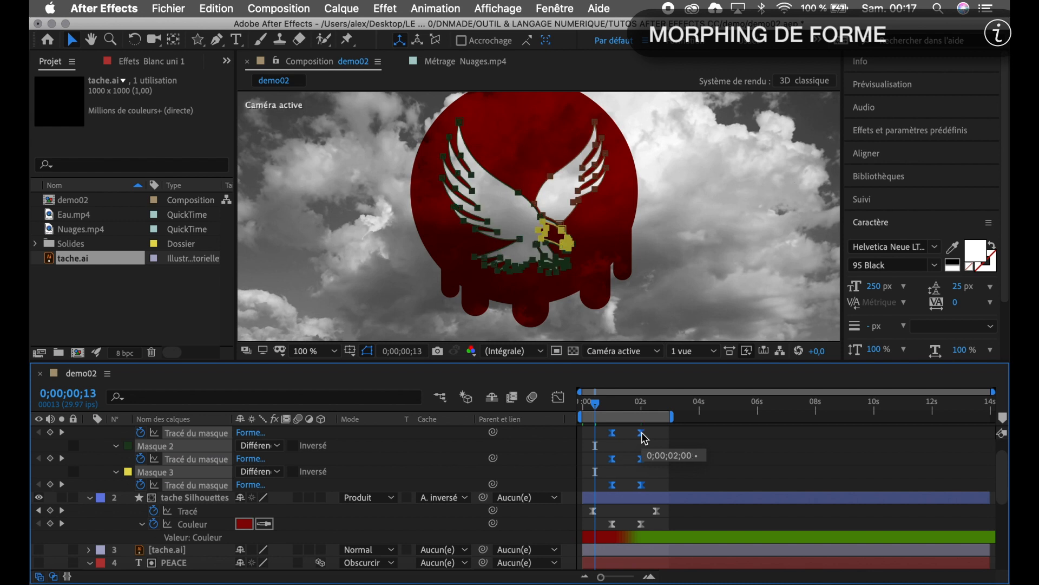
pyautogui.moveTo(642, 432); pyautogui.dragTo(622, 493)
pyautogui.press('super+z')
pyautogui.click(677, 453)
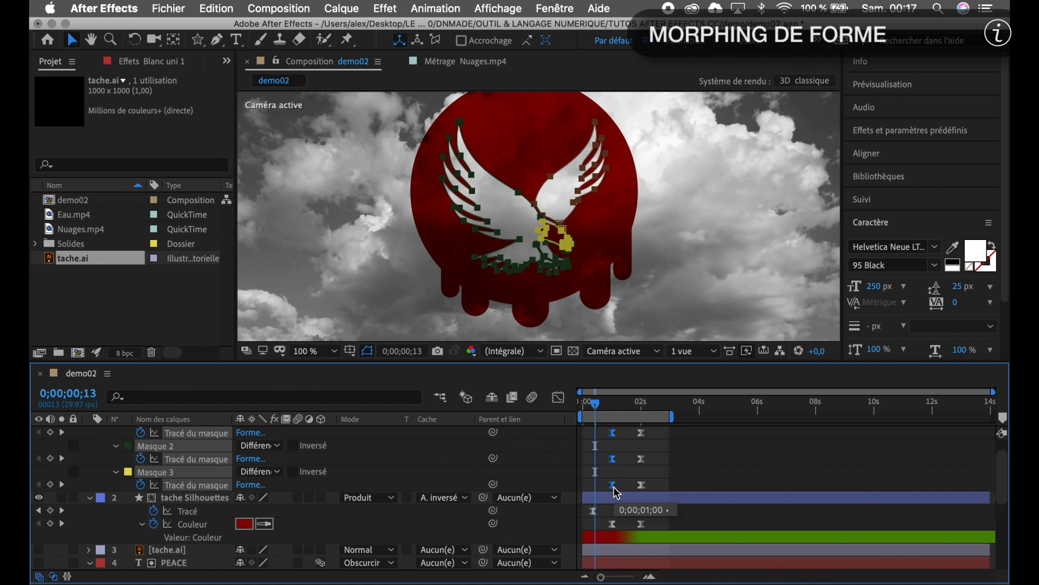
# - Shorten the morph by moving the three masks' first path keyframes slightly later and their last path keyframes six frames earlier
pyautogui.moveTo(617, 492); pyautogui.dragTo(617, 492)
pyautogui.moveTo(658, 433); pyautogui.dragTo(639, 493)
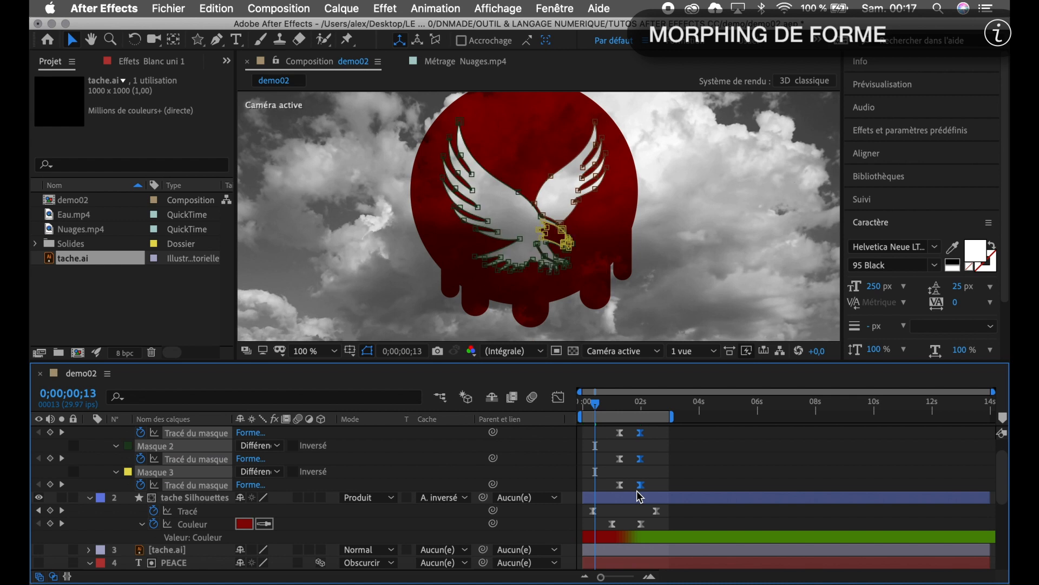
pyautogui.hotkey('alt', 'Left')
pyautogui.hotkey('alt', 'Left')
pyautogui.hotkey('alt', 'Left')
pyautogui.hotkey('alt', 'Left')
pyautogui.hotkey('alt', 'Left')
pyautogui.hotkey('alt', 'Left')
# - Enable motion blur for the Blanc uni 1 layer and the composition, and return to 0;00;00;00
pyautogui.moveTo(598, 409); pyautogui.dragTo(621, 432)
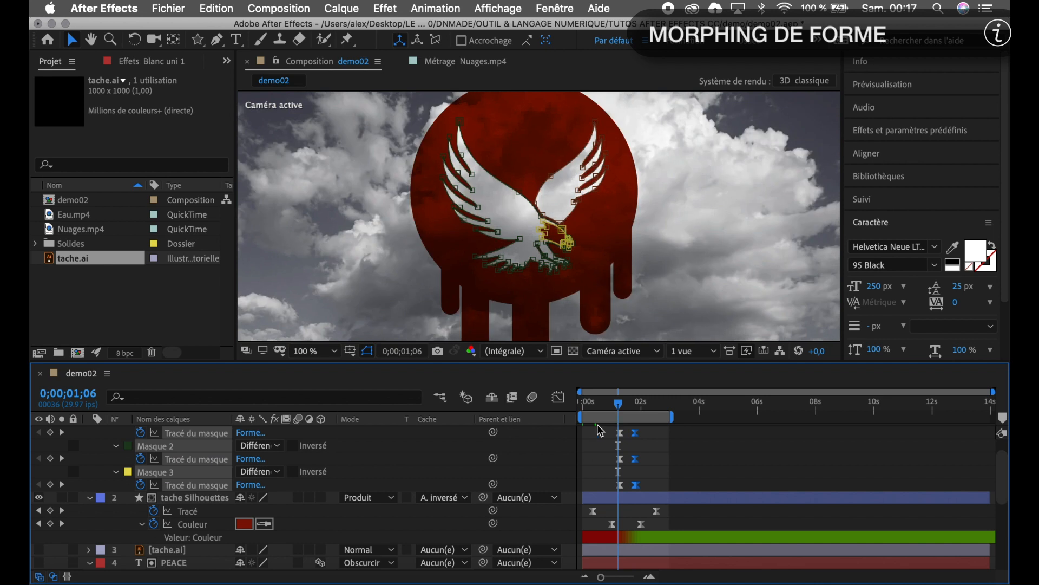
pyautogui.scroll(2, 382, 467)
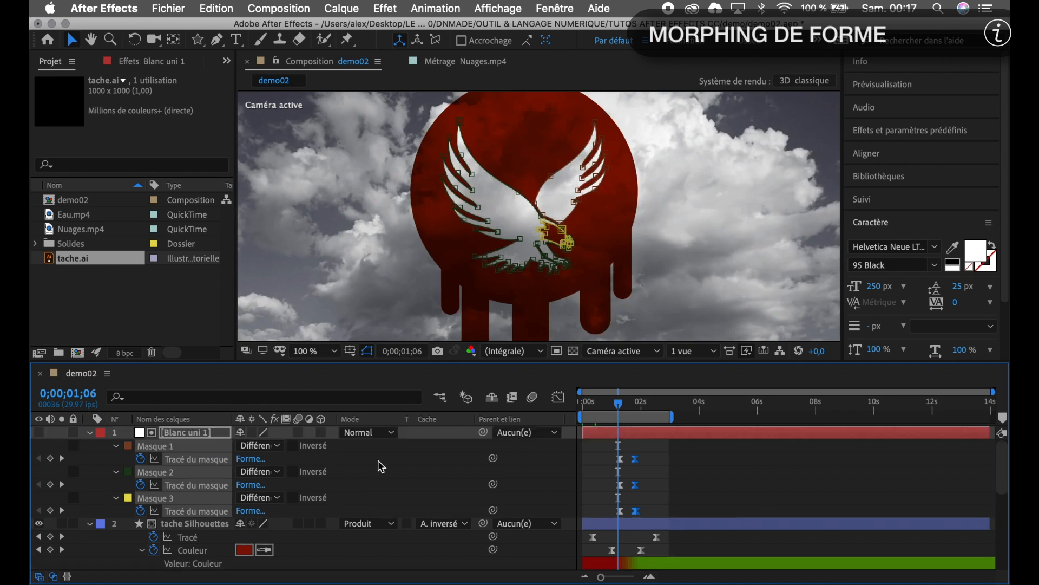
pyautogui.click(300, 432)
pyautogui.moveTo(621, 408); pyautogui.dragTo(575, 422)
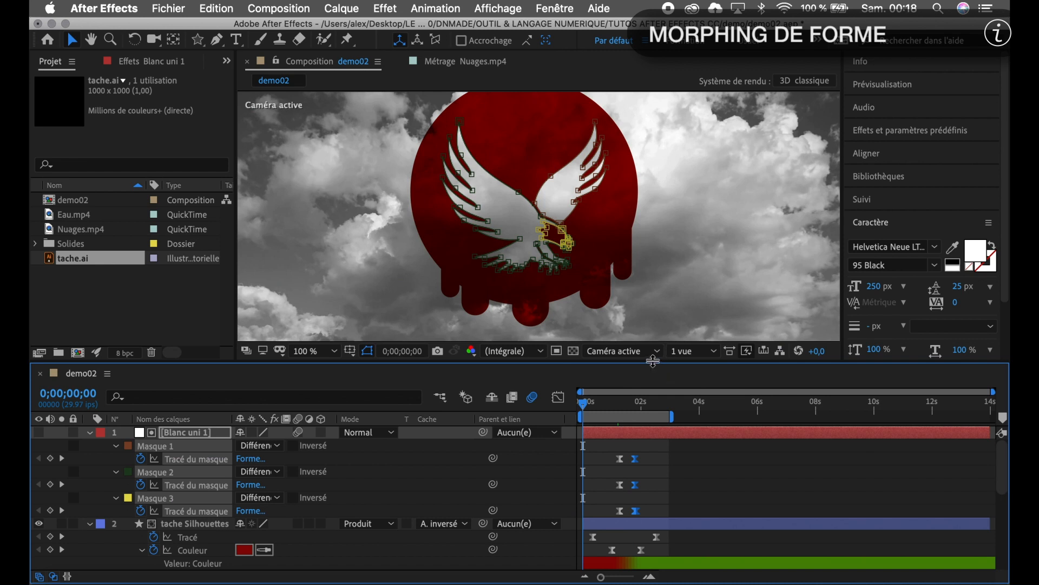
# - Collapse the properties of all layers and enlarge the composition view
pyautogui.click(197, 433)
pyautogui.press('super+a')
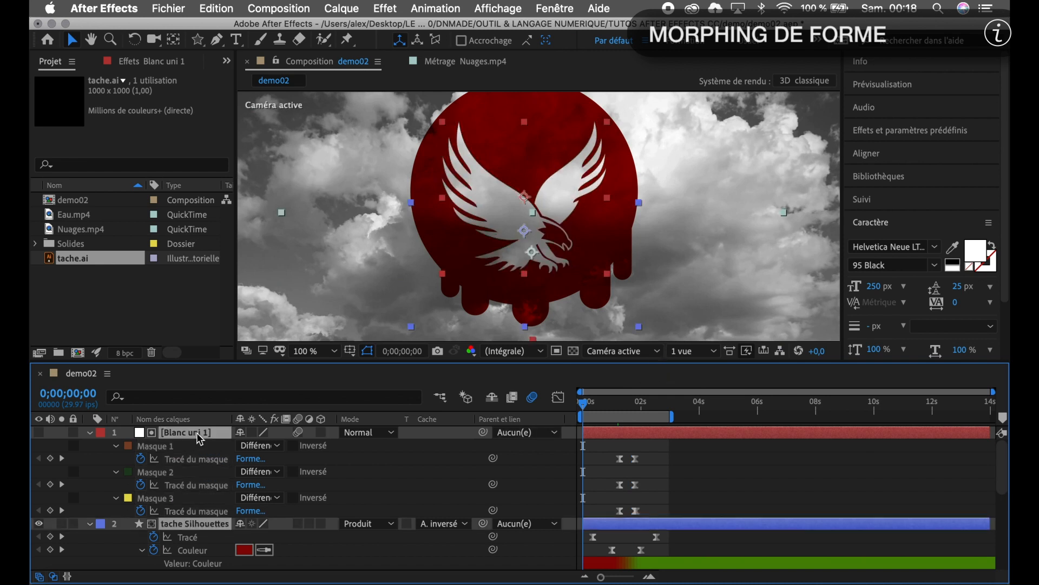
pyautogui.press('u')
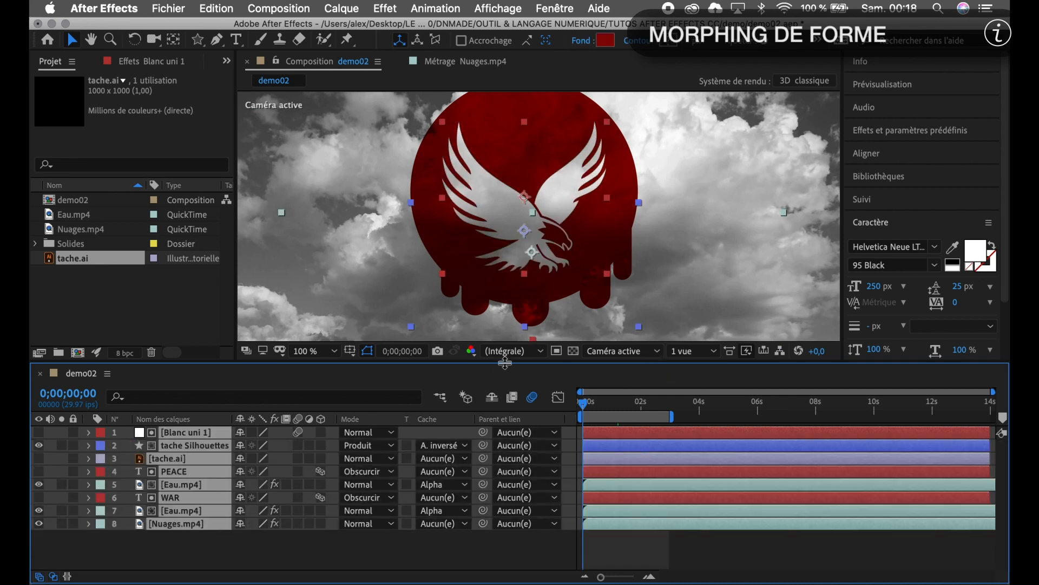
pyautogui.moveTo(504, 362); pyautogui.dragTo(503, 463)
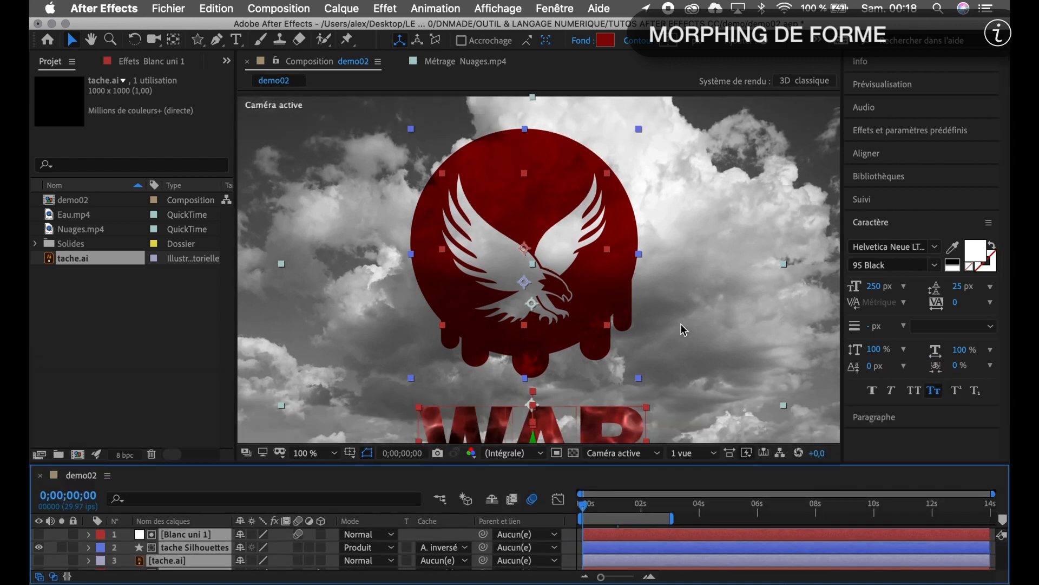
# - Preview the finished demo02 animation from 0;00;00;00
pyautogui.click(806, 308)
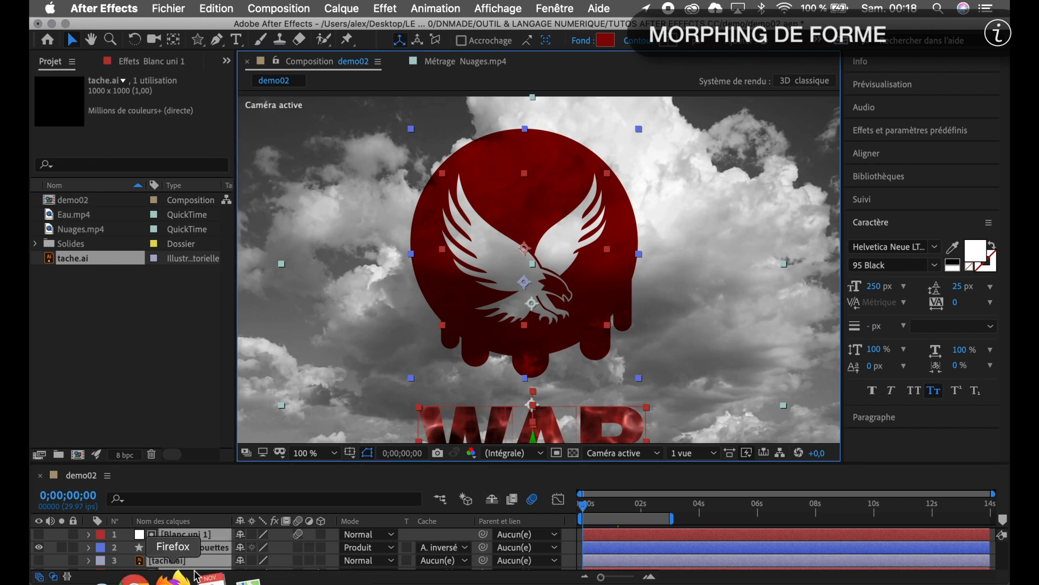
pyautogui.click(222, 523)
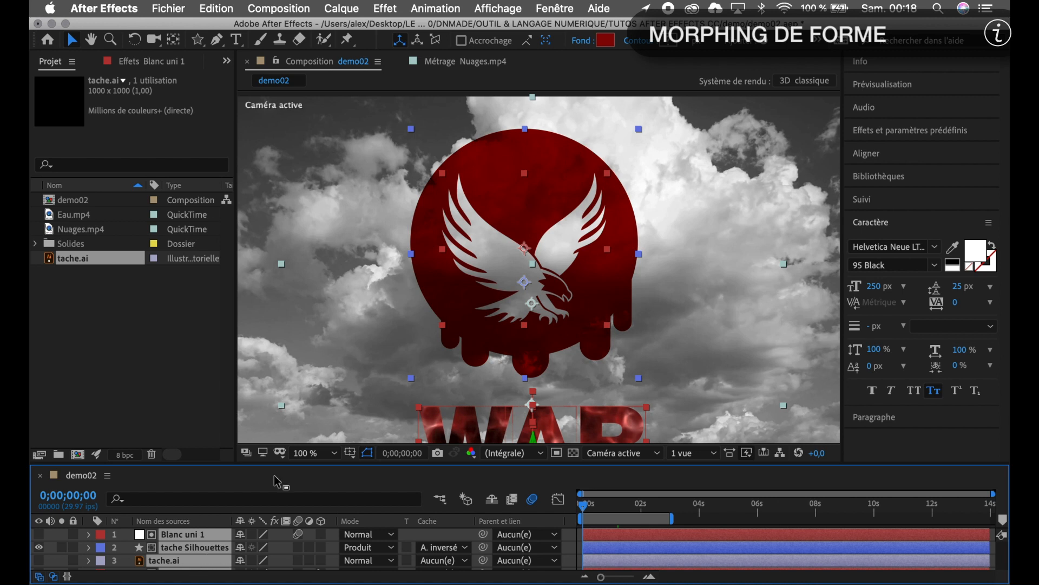
pyautogui.click(142, 369)
pyautogui.click(770, 262)
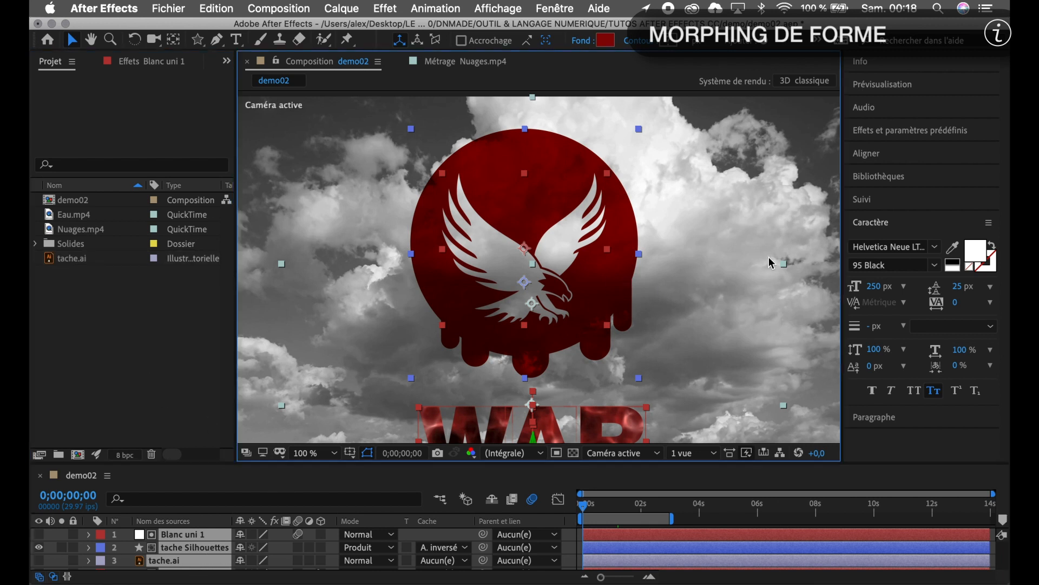
pyautogui.click(713, 483)
pyautogui.press('space')
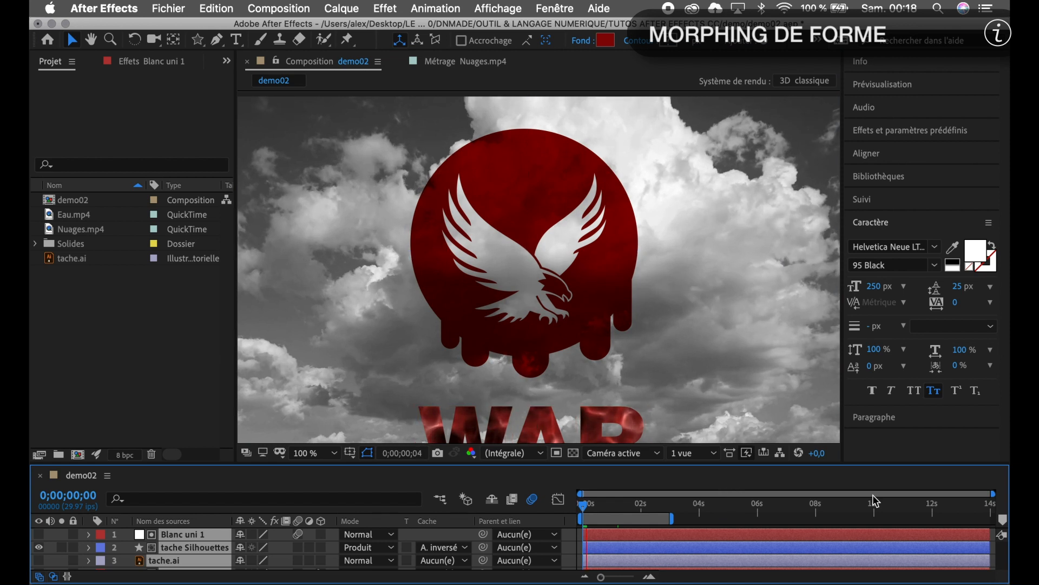